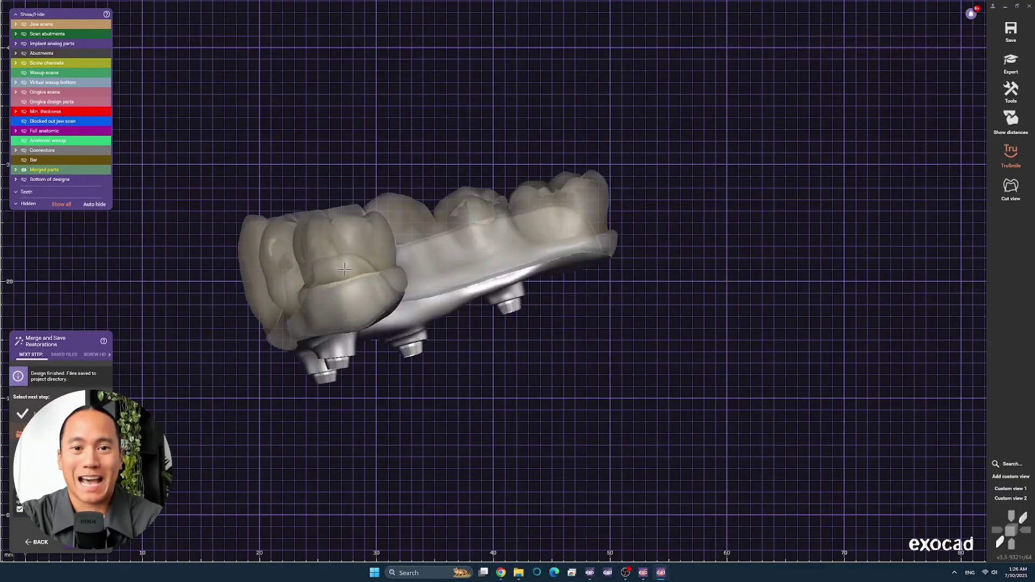
Step: Make tooth 28 a screw-retained zirconia anatomic wax-up with a digitally designed titanium bar
scroll(484, 360, "up", 3)
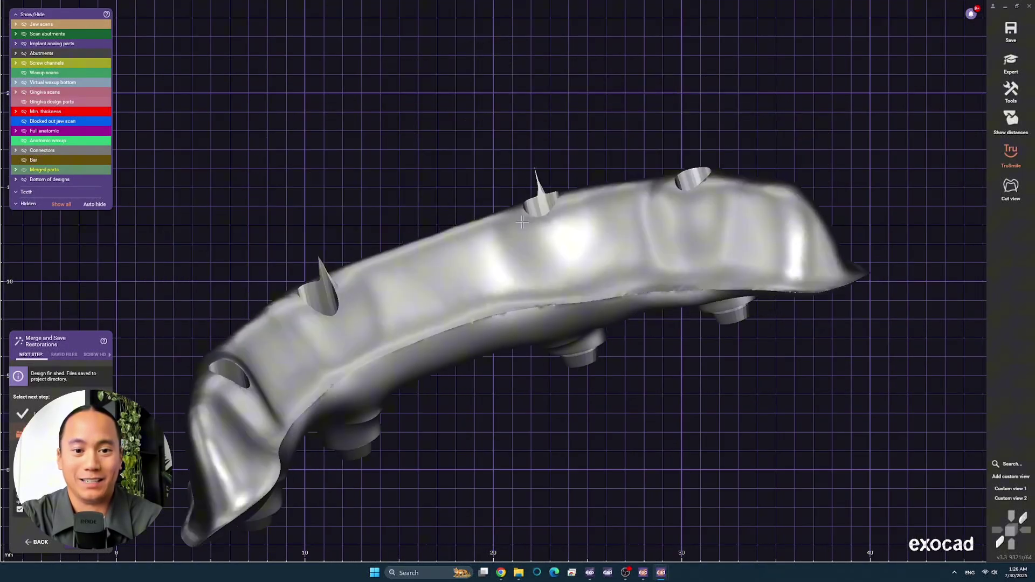
right_click_drag(369, 285, 302, 243)
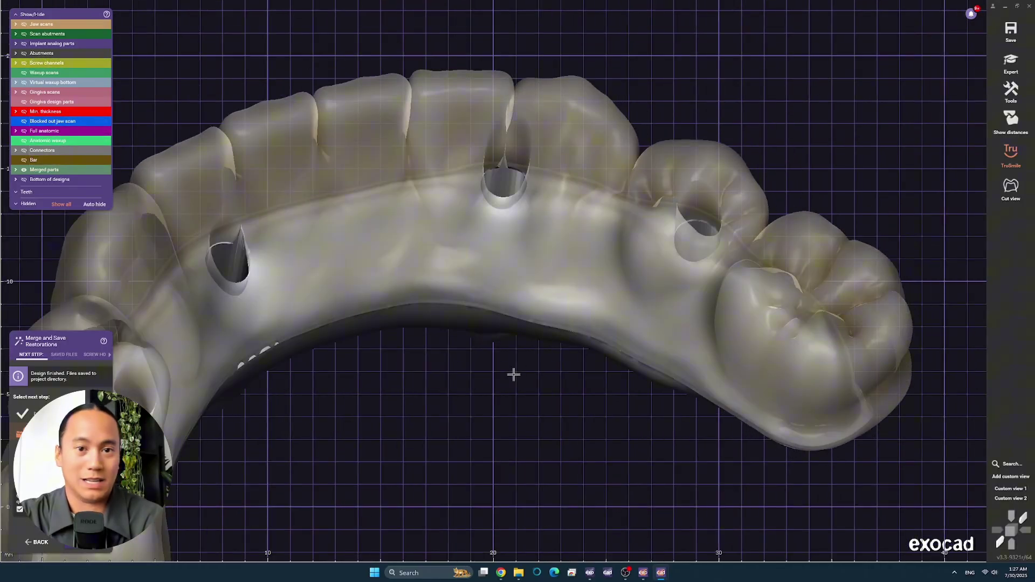
mouse_move(72, 92)
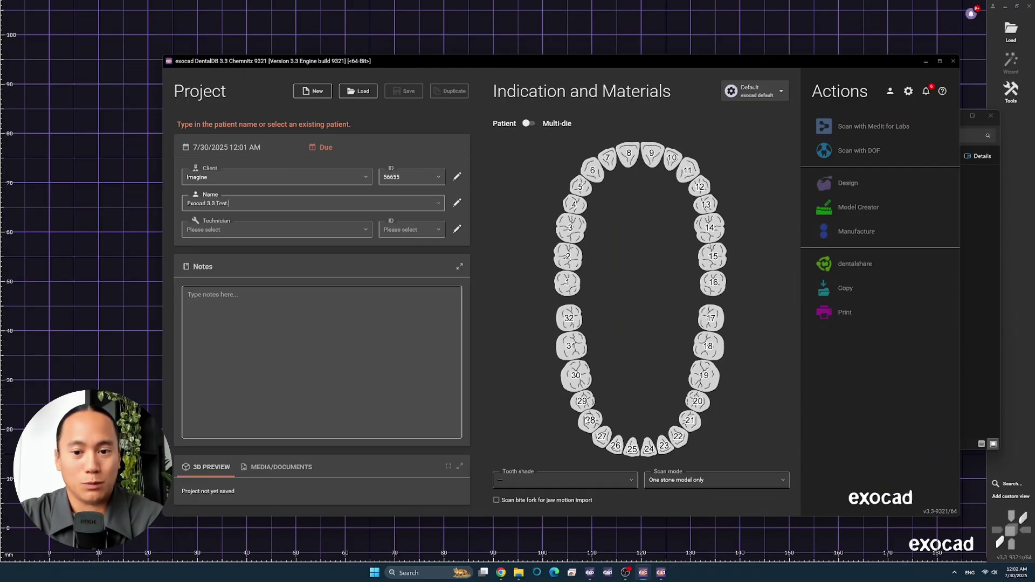
left_click(244, 281)
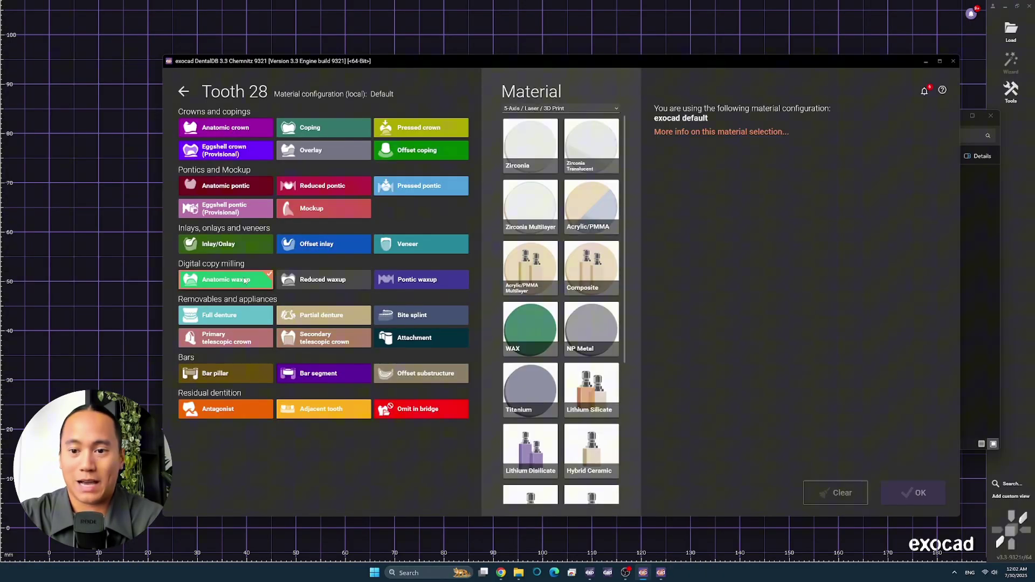
left_click(522, 148)
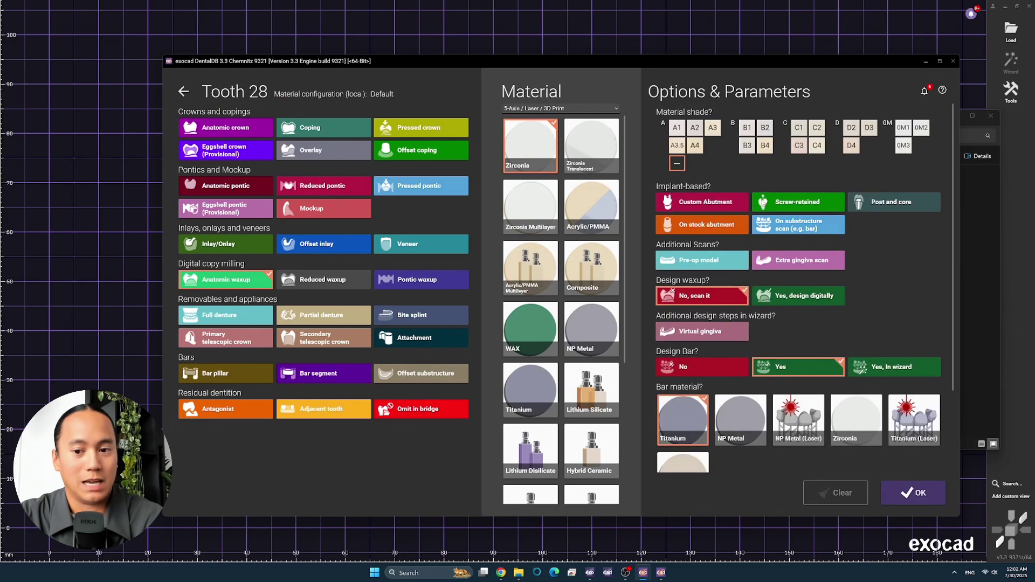
left_click(789, 199)
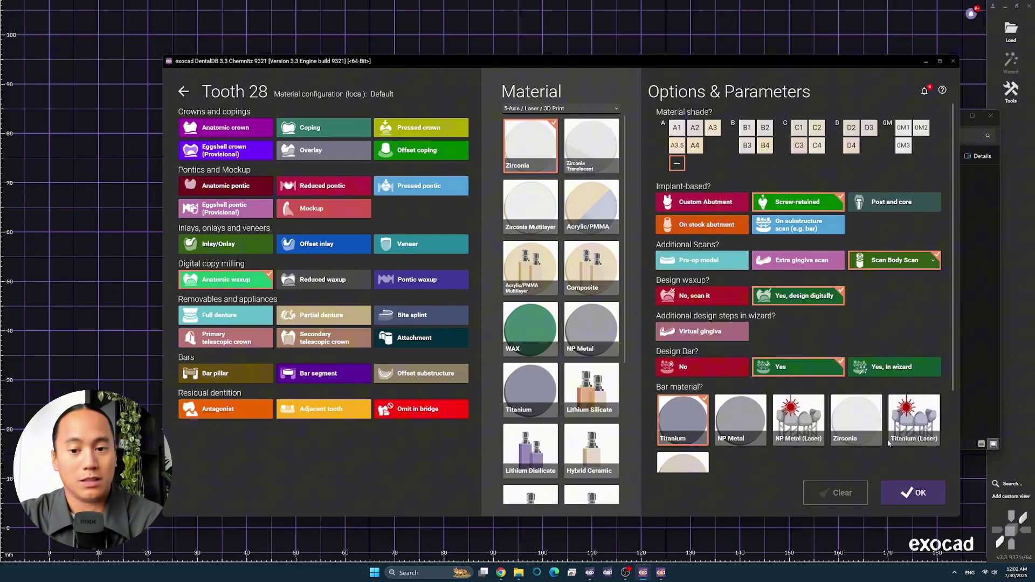
left_click(913, 492)
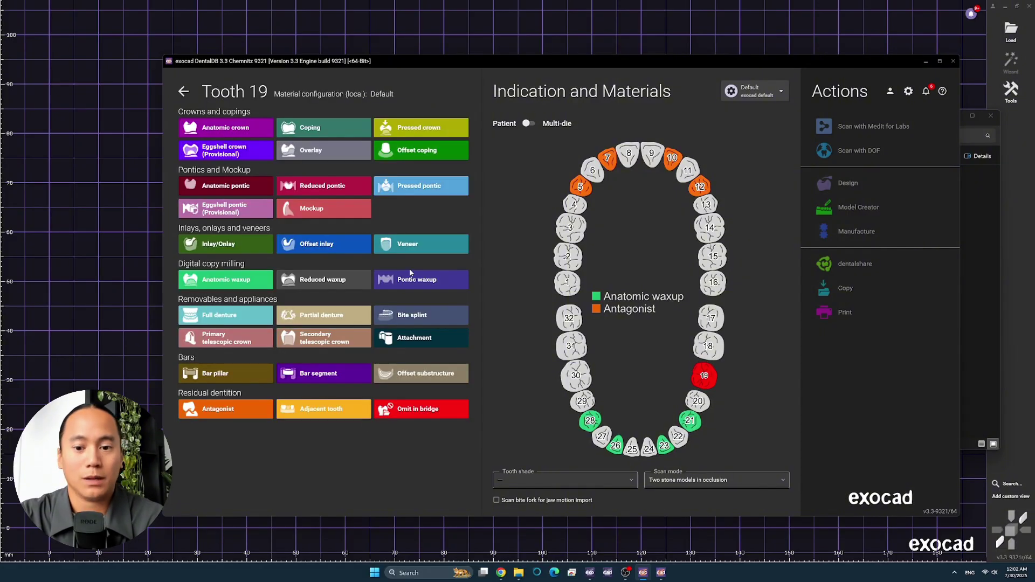
Step: Make tooth 19 a pontic, omit tooth 29, and set scan mode to Digital impression scan
left_click(416, 280)
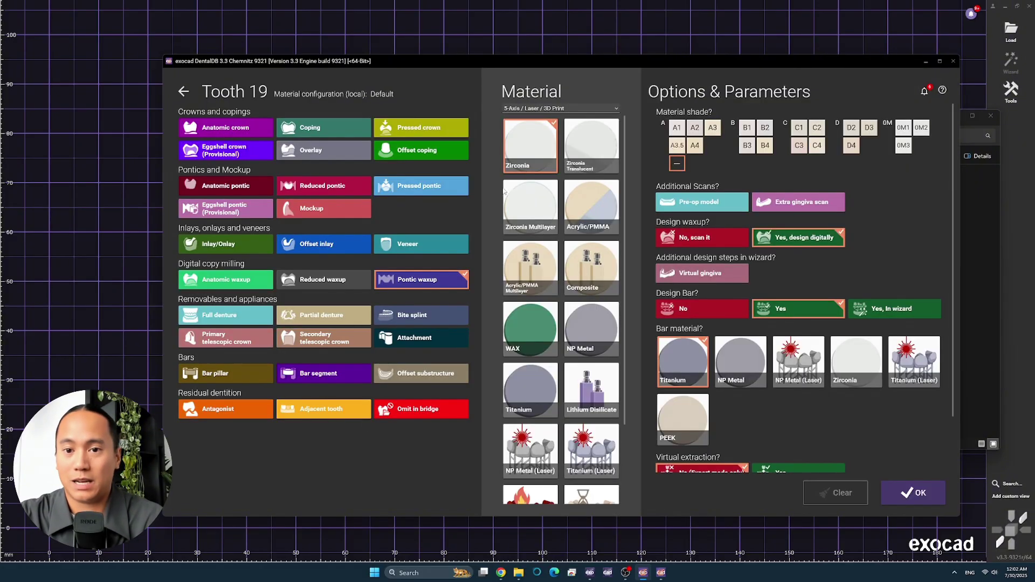
left_click(906, 494)
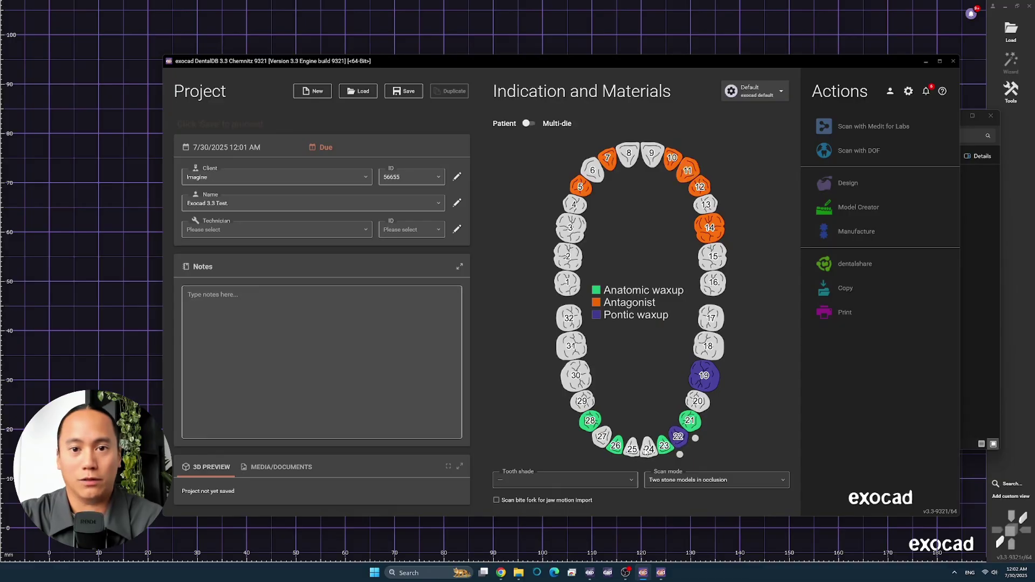
left_click(581, 405)
left_click(404, 413)
left_click(908, 493)
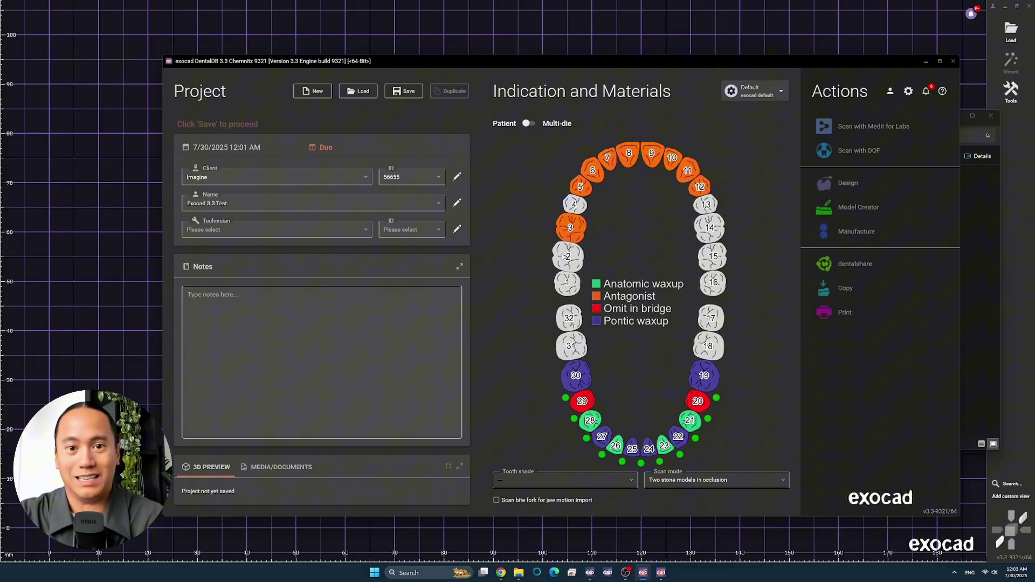
left_click(688, 481)
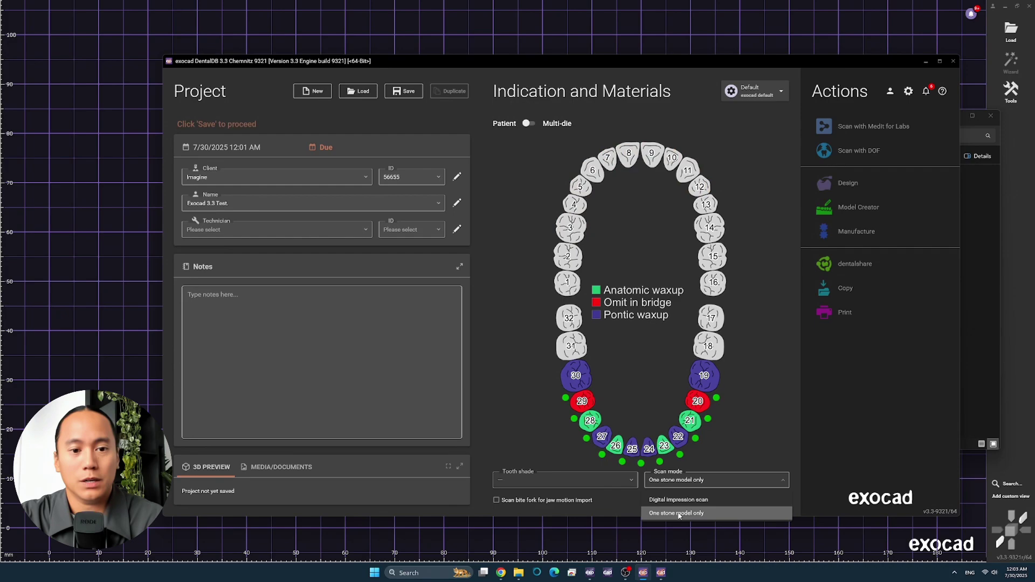
left_click(680, 500)
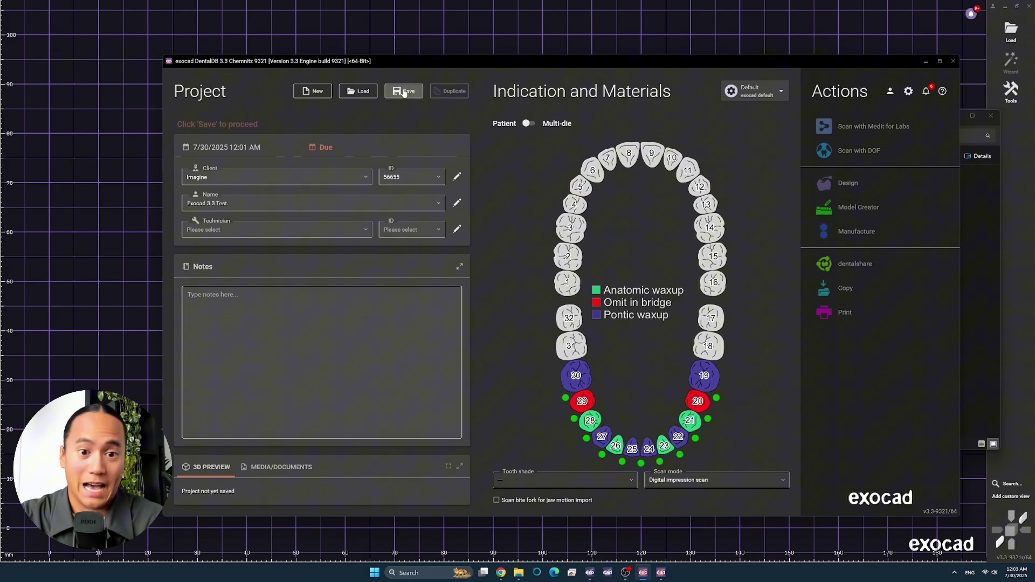
Step: Save the case, launch the design, and load the Uk Modell and ScanBodyModell STL scans
left_click(848, 183)
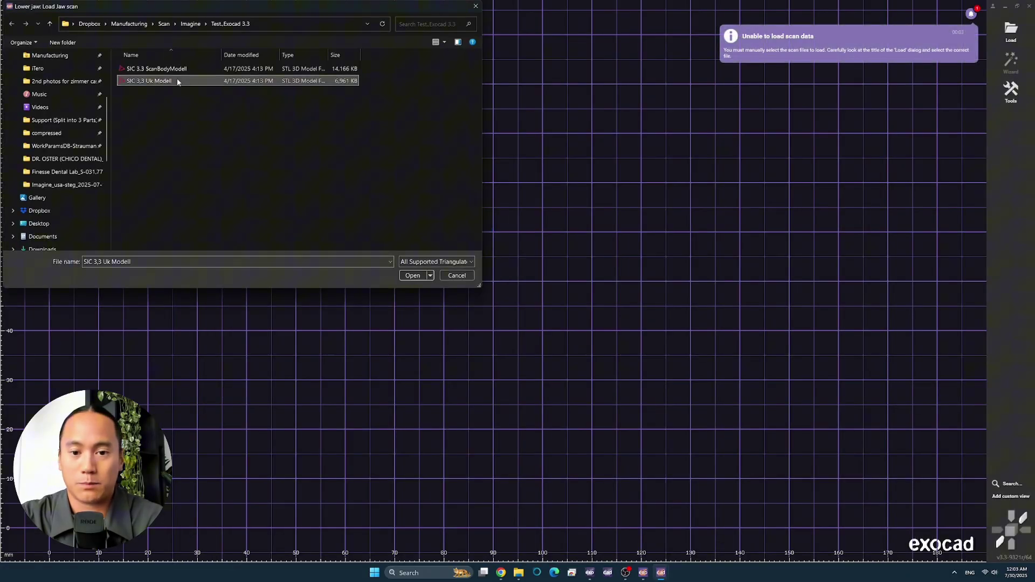
double_click(178, 81)
double_click(176, 69)
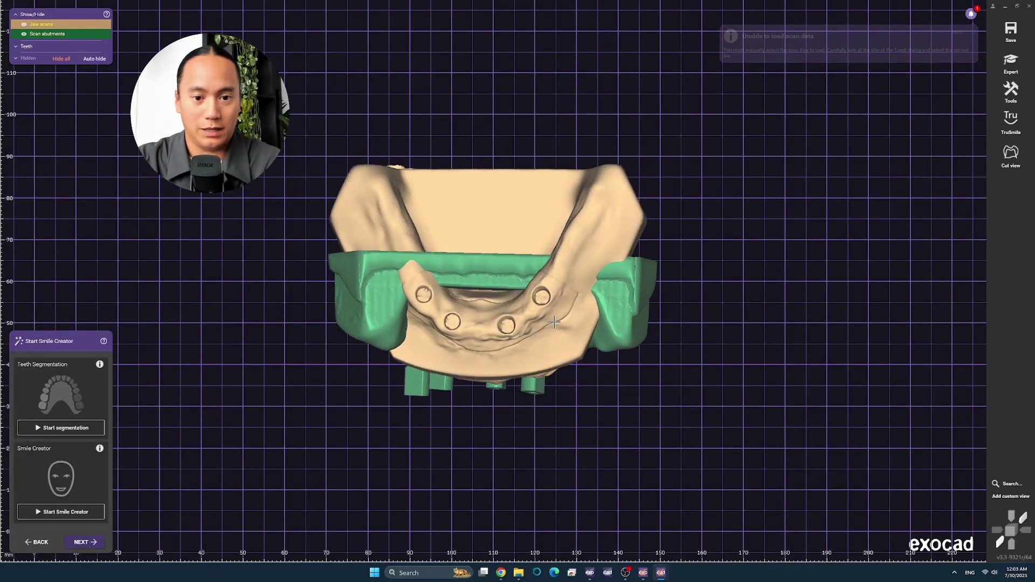
Step: In Add/Remove Mesh, set the scan body model's type to Scan marker (scan)
left_click(1011, 62)
left_click(1011, 91)
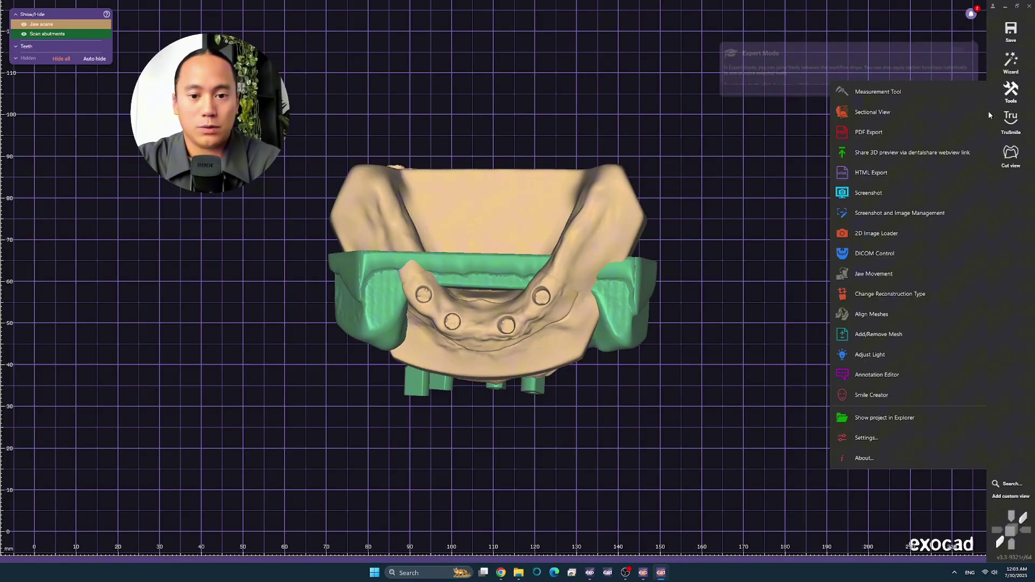
left_click(916, 335)
left_click(58, 273)
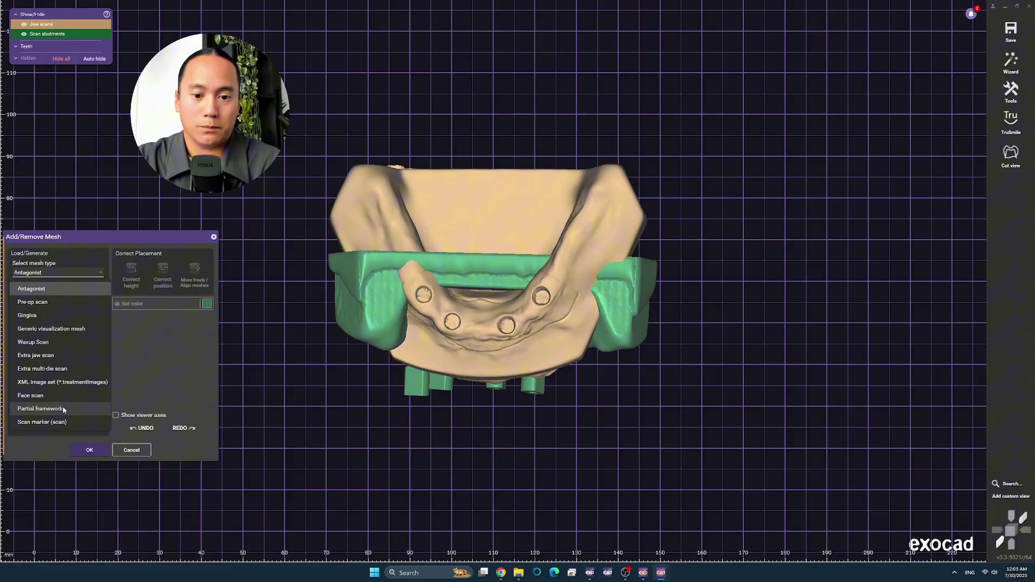
left_click(43, 423)
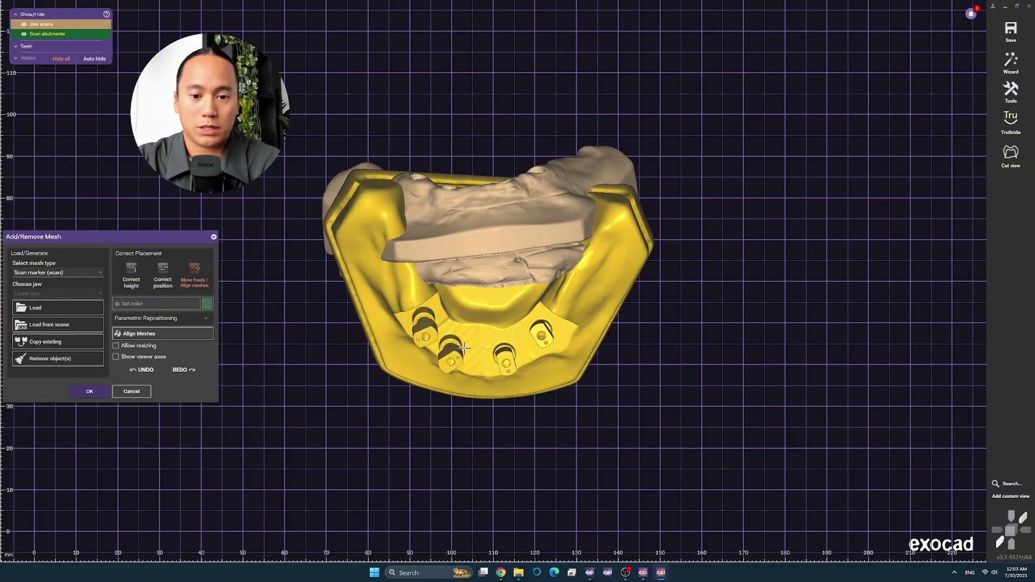
mouse_move(464, 350)
left_mouse_down()
mouse_move(398, 326)
mouse_move(533, 441)
mouse_move(248, 375)
left_mouse_up()
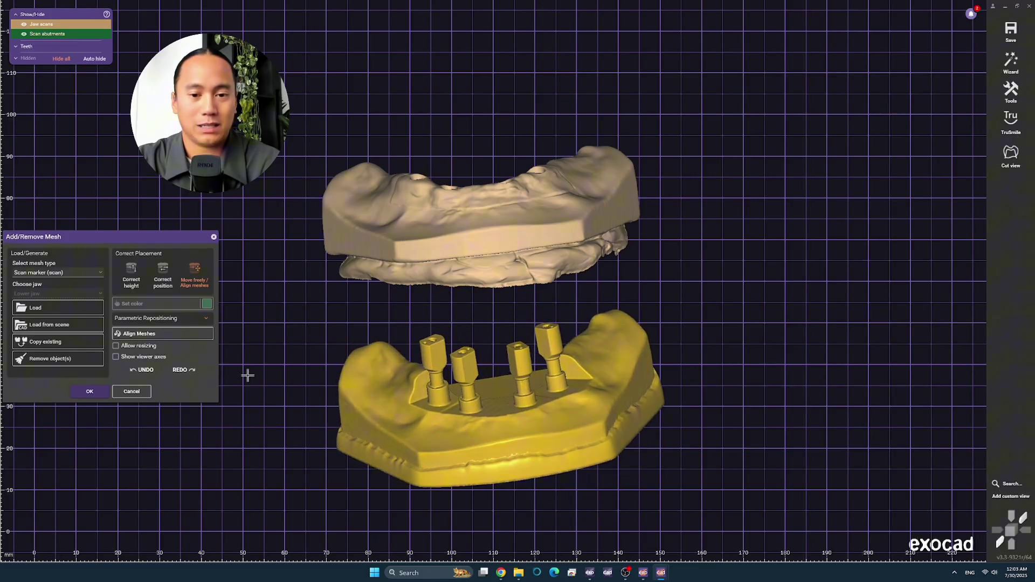
Step: Align the scan body model to the jaw model using four matching point pairs
left_click(154, 334)
left_click(426, 459)
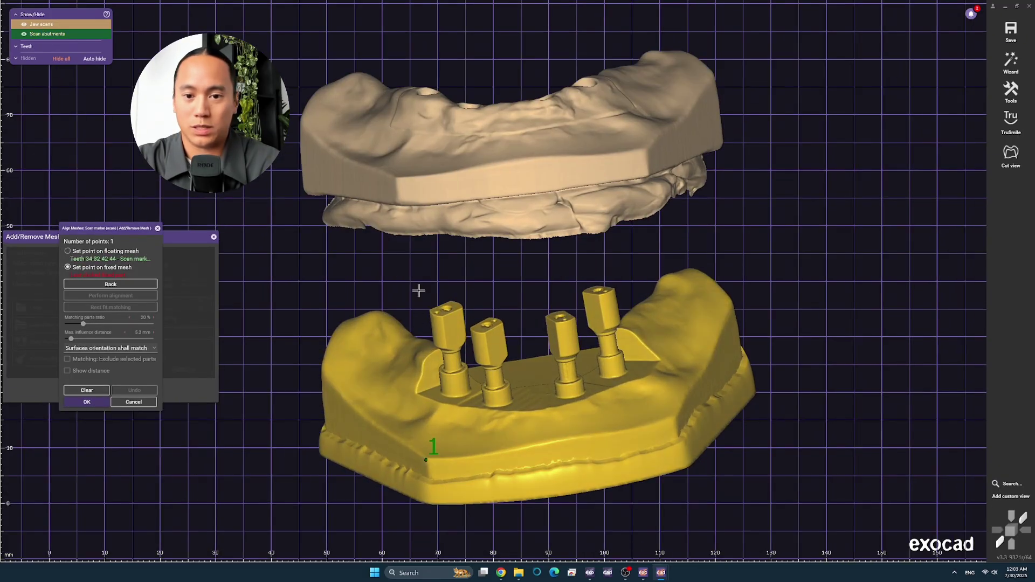
left_click(398, 180)
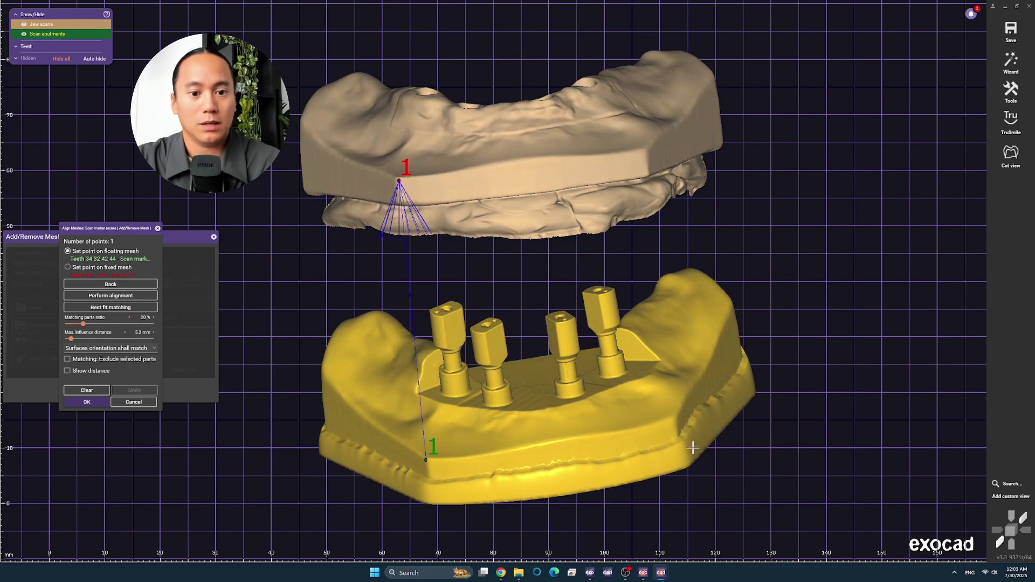
left_click(673, 418)
left_click(645, 151)
right_click_drag(646, 151, 516, 361)
left_click(507, 363)
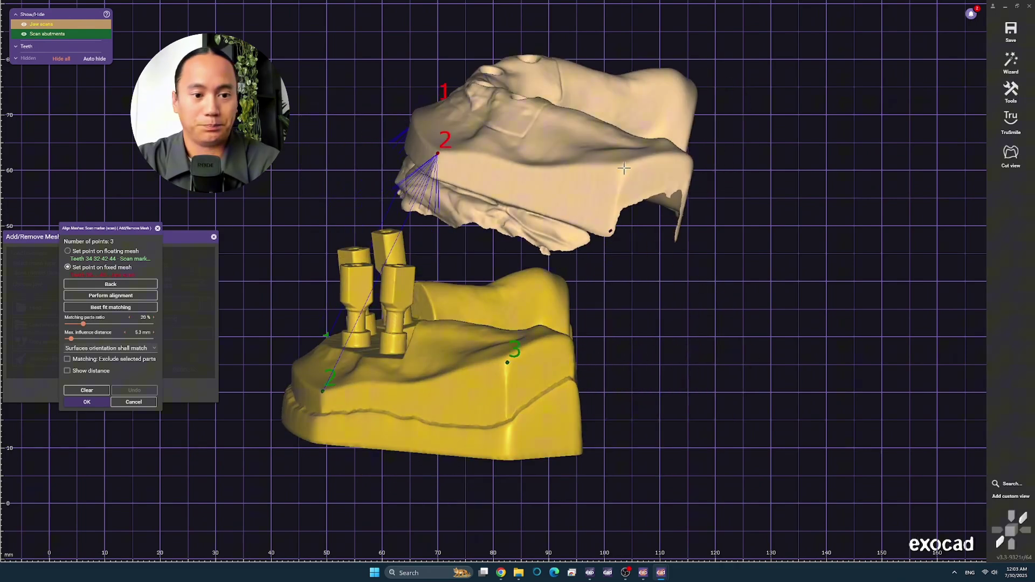
left_click(624, 169)
right_click_drag(624, 169, 704, 367)
scroll(668, 273, "up", 3)
scroll(704, 366, "up", 2)
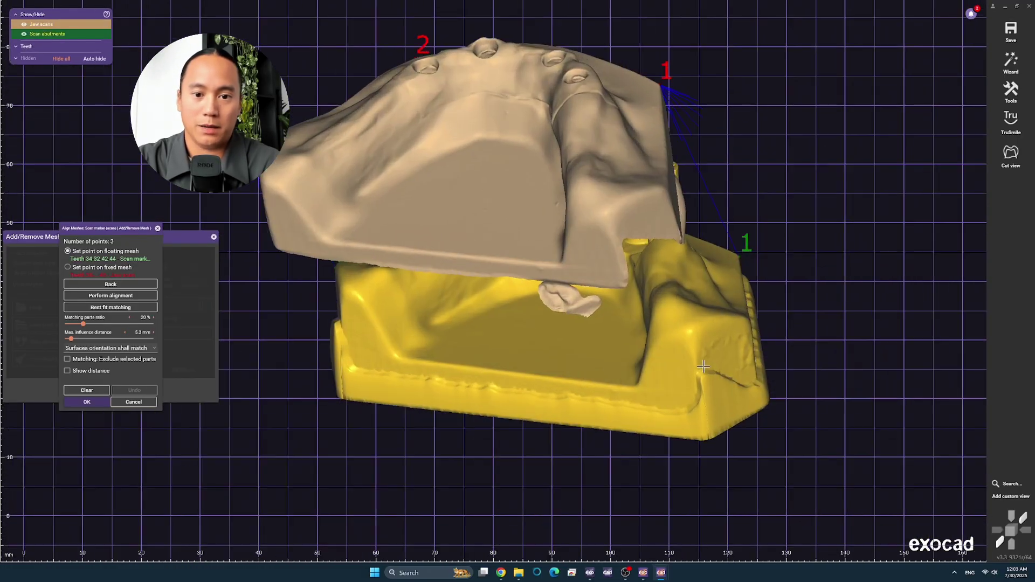
left_click(690, 333)
left_click(606, 218)
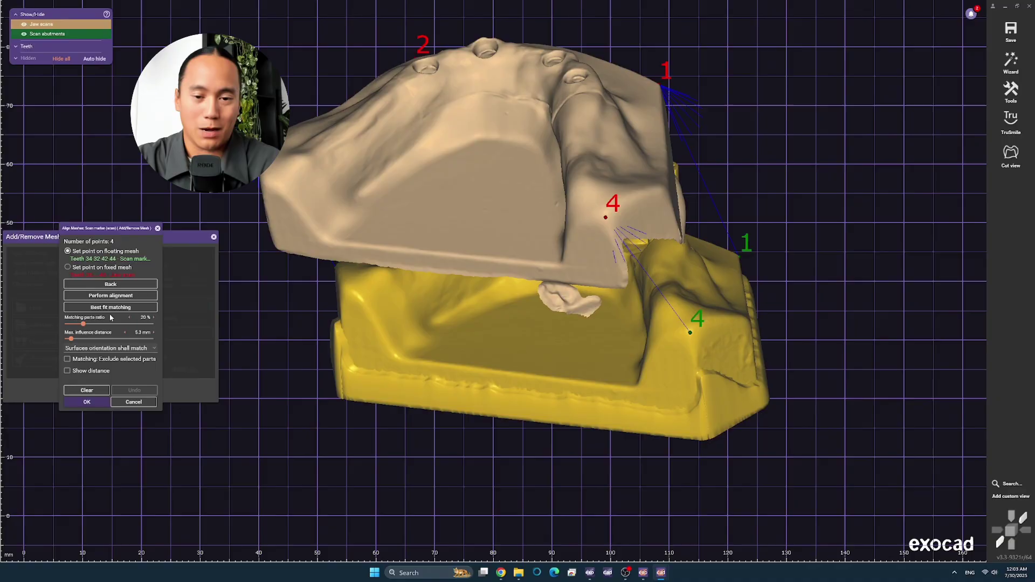
Step: Perform the alignment, refine it with best fit matching, and accept the scan marker mesh
left_click(128, 298)
left_click(130, 308)
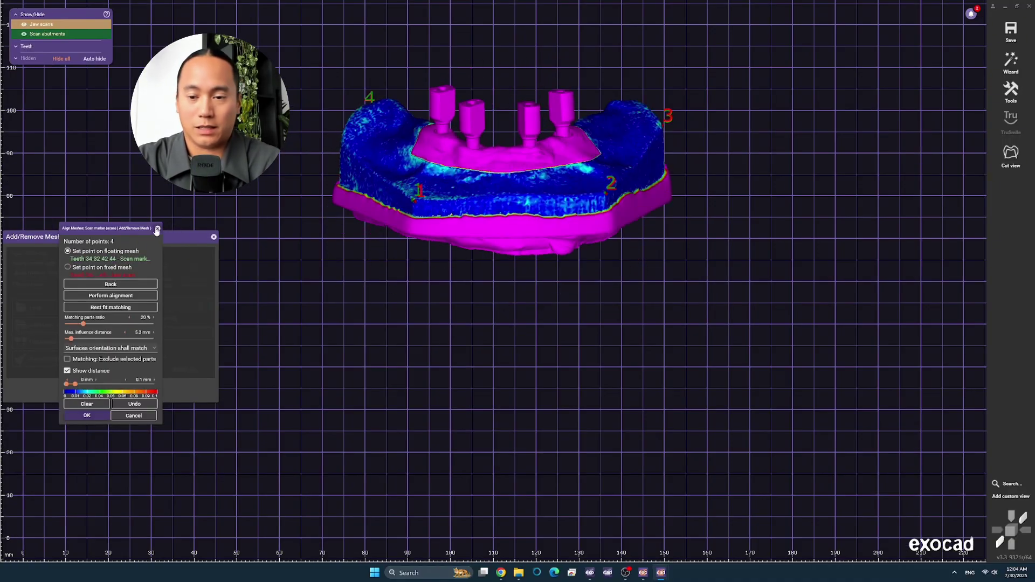
left_click(158, 229)
left_click(90, 392)
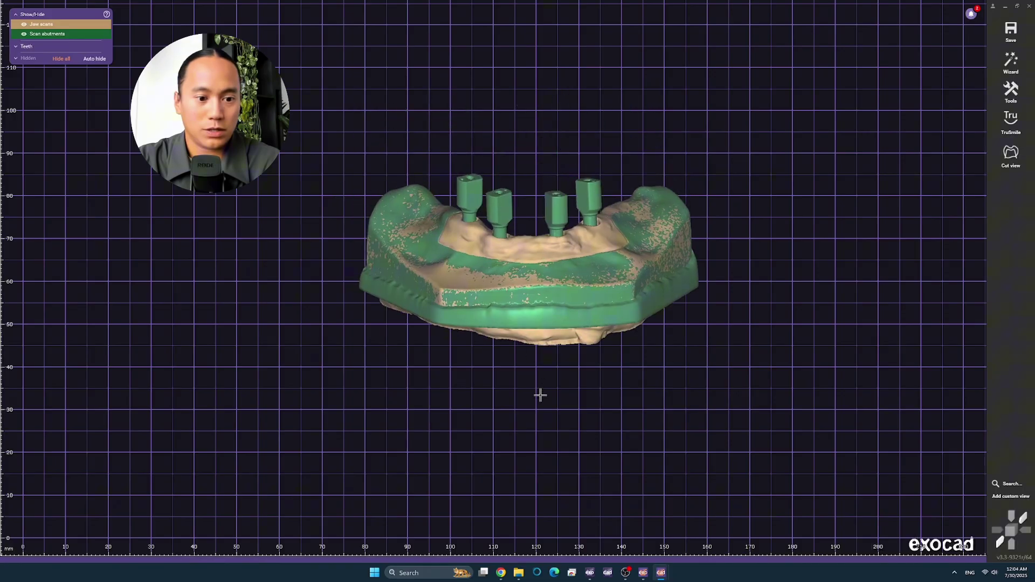
Step: Assign the SIChex blue 3.3 component from SIC Bars and Bridges to position 34 and align its abutment
left_click(1012, 63)
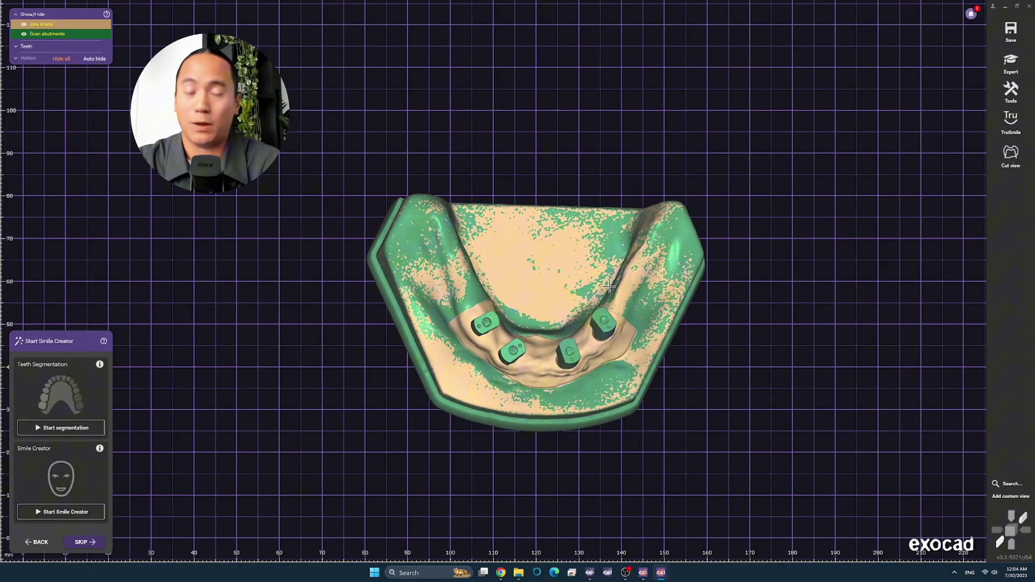
left_click(68, 429)
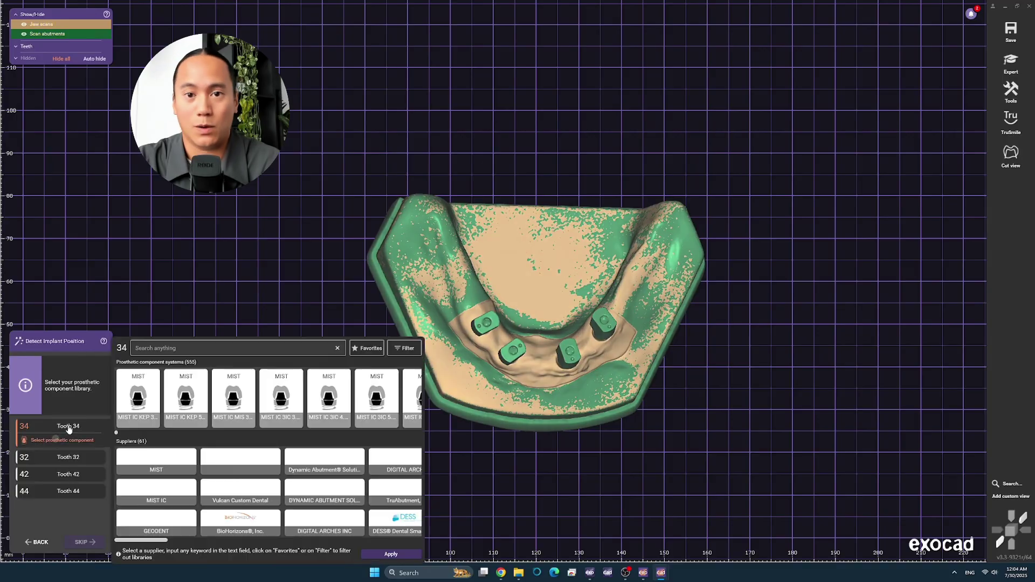
type("sic")
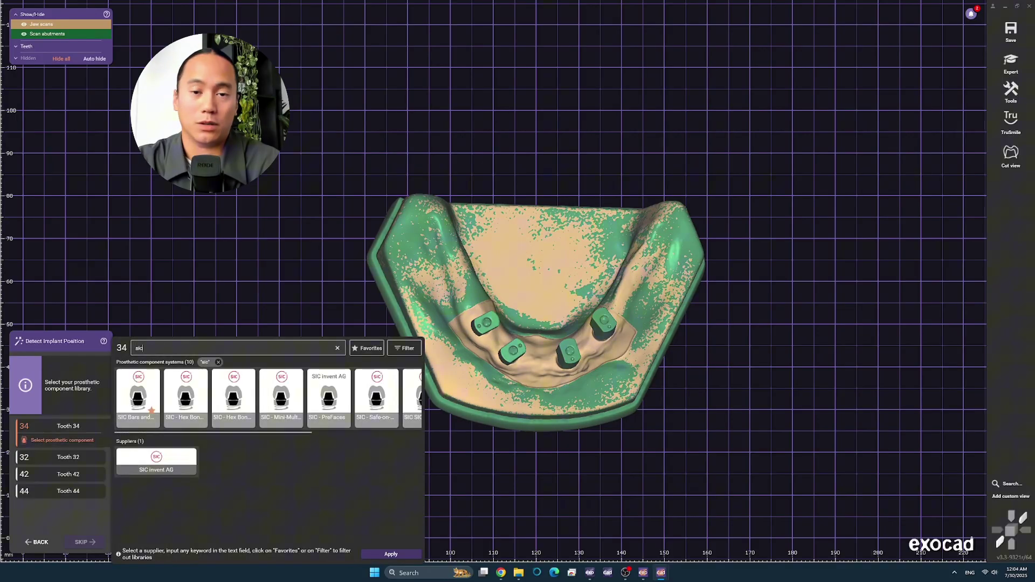
left_click(149, 425)
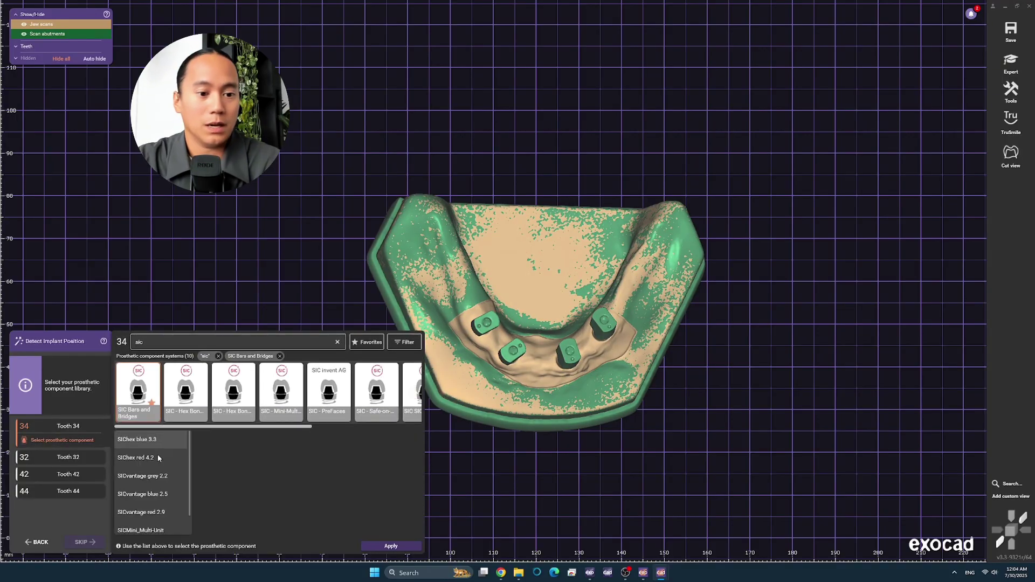
scroll(167, 512, "down", 1)
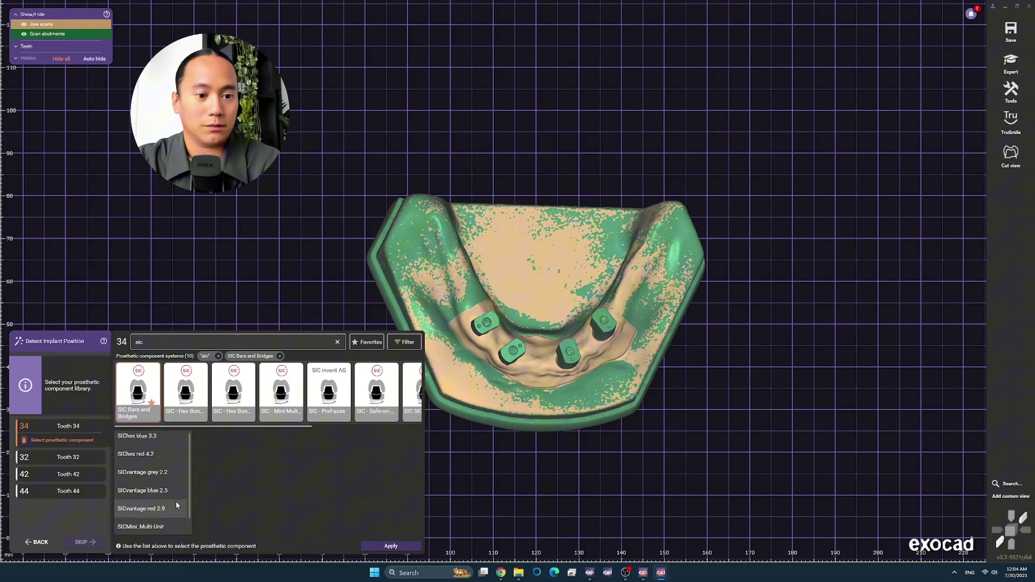
left_click(156, 438)
left_click(435, 372)
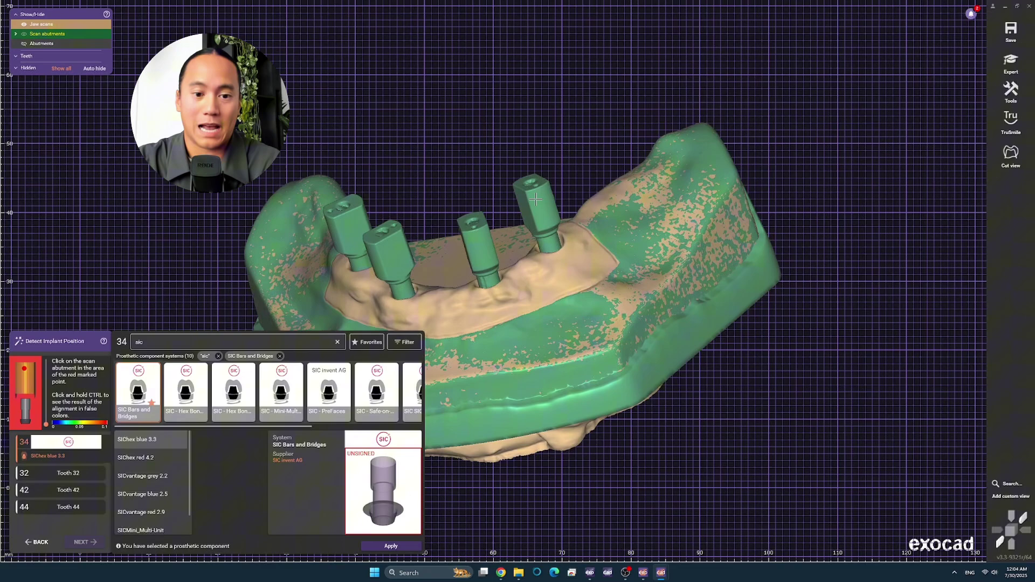
left_click(564, 216)
Step: Assign SIChex blue 3.3 to positions 32, 42 and 44, aligning each scan abutment
left_click(92, 473)
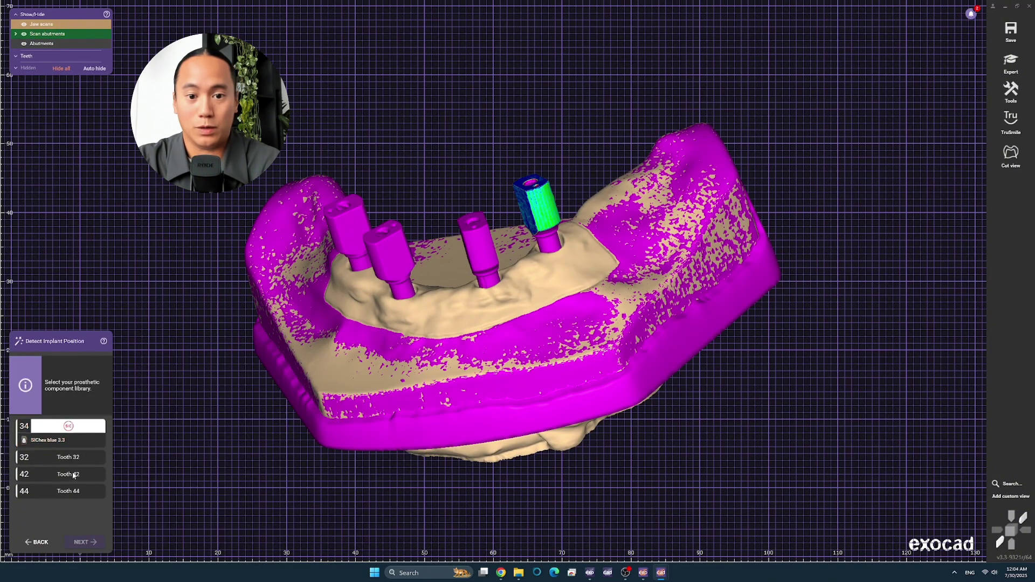
left_click(474, 254)
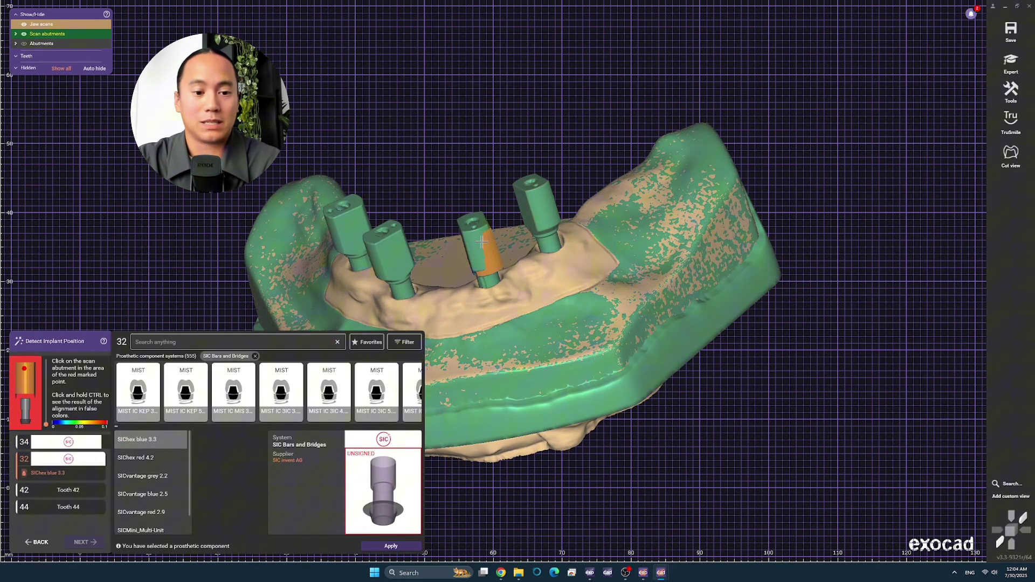
left_click(69, 491)
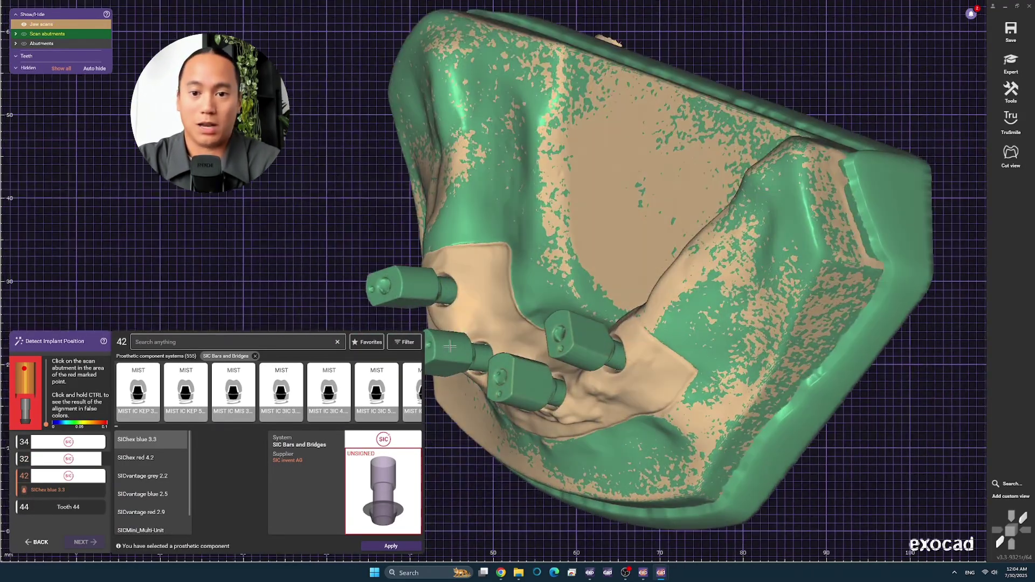
left_click(455, 352)
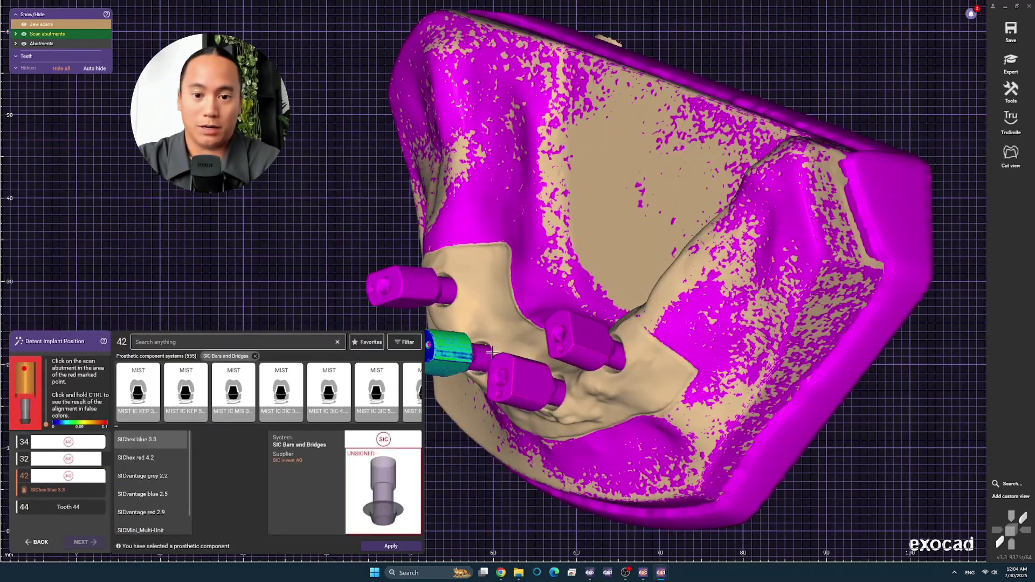
left_click(78, 509)
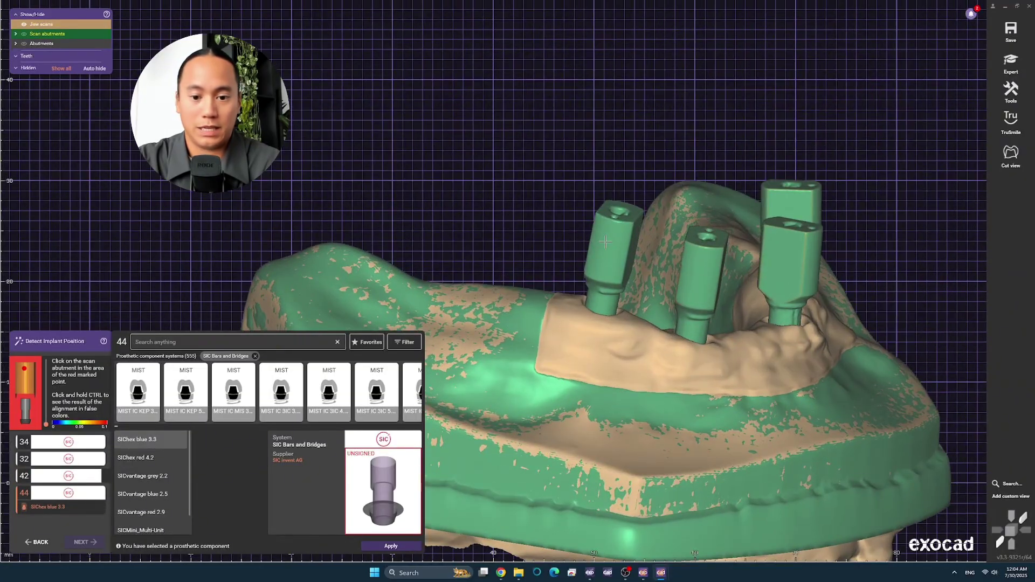
left_click(605, 242)
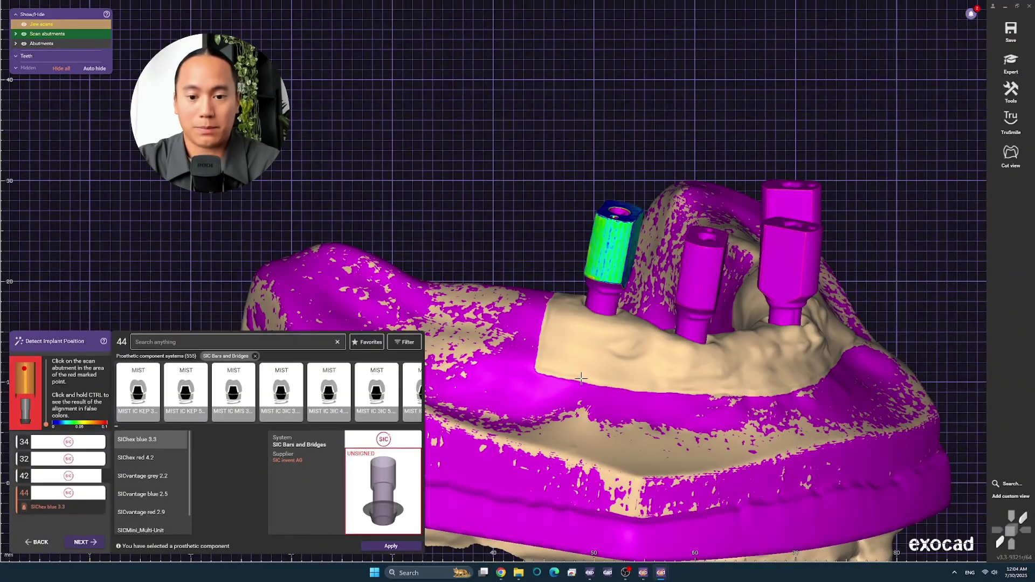
left_click(86, 542)
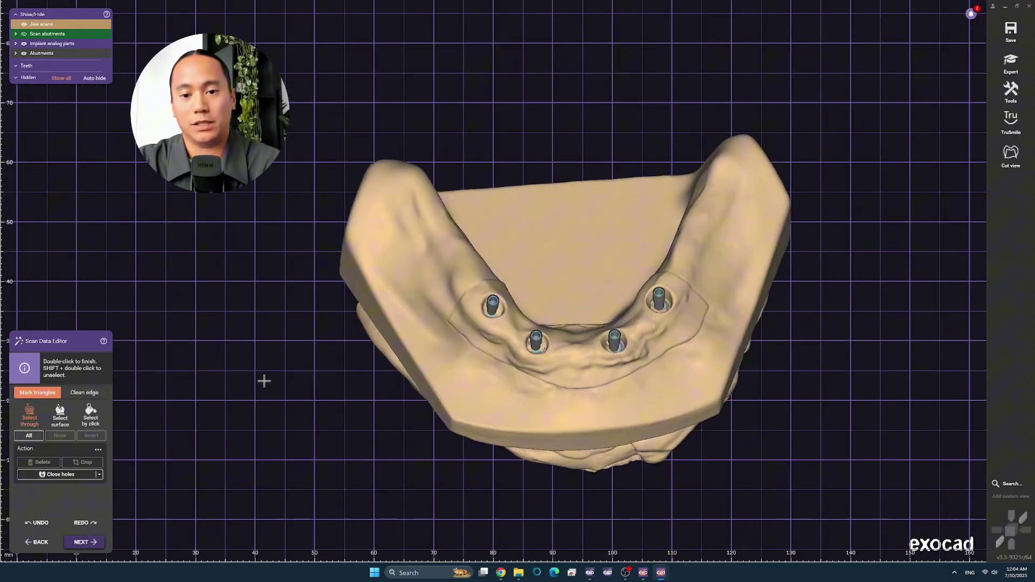
Step: Delete the lower base section of the jaw scan using a Clean edge polygon
left_click(327, 295)
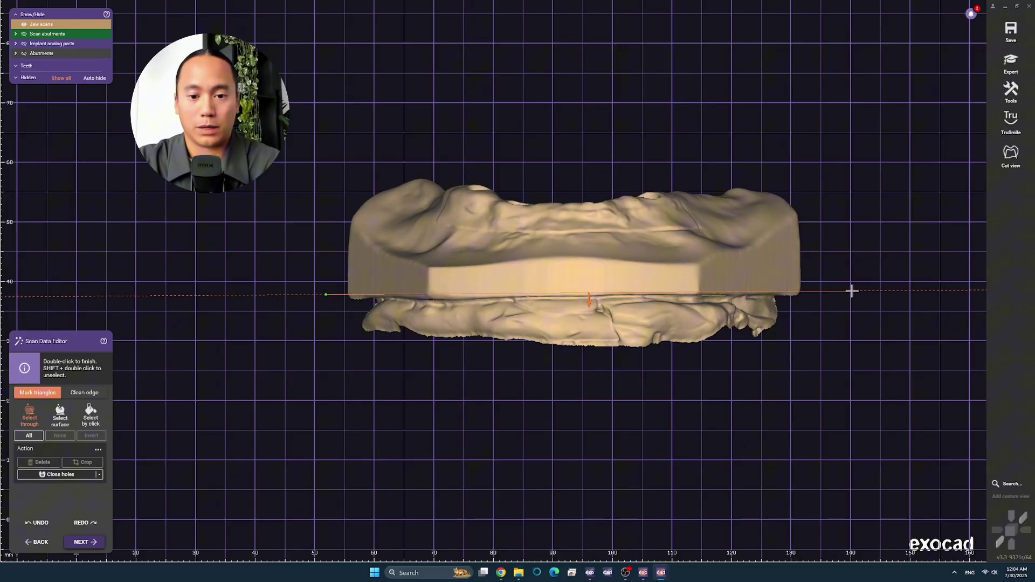
double_click(303, 366)
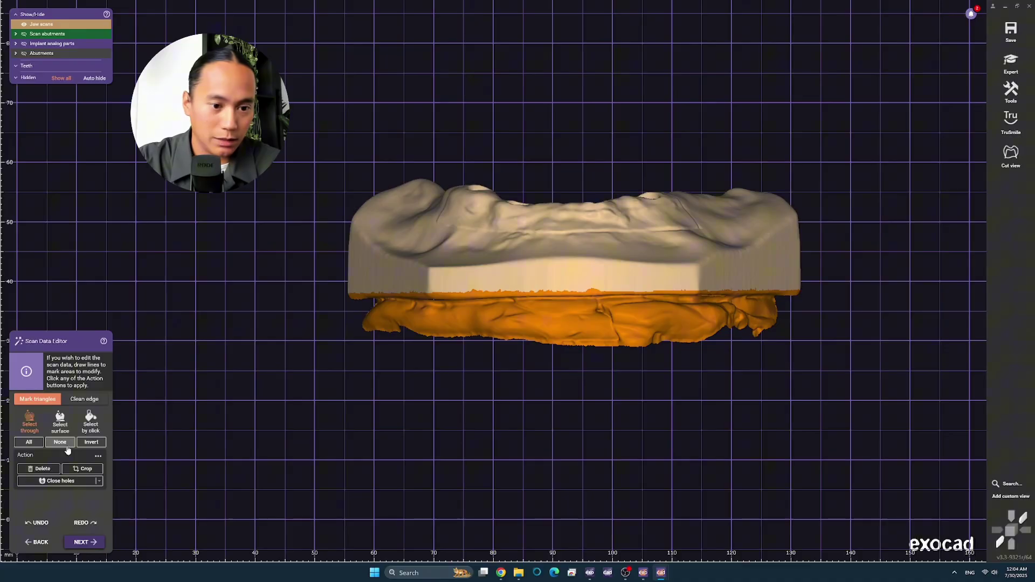
left_click(66, 445)
left_click(84, 400)
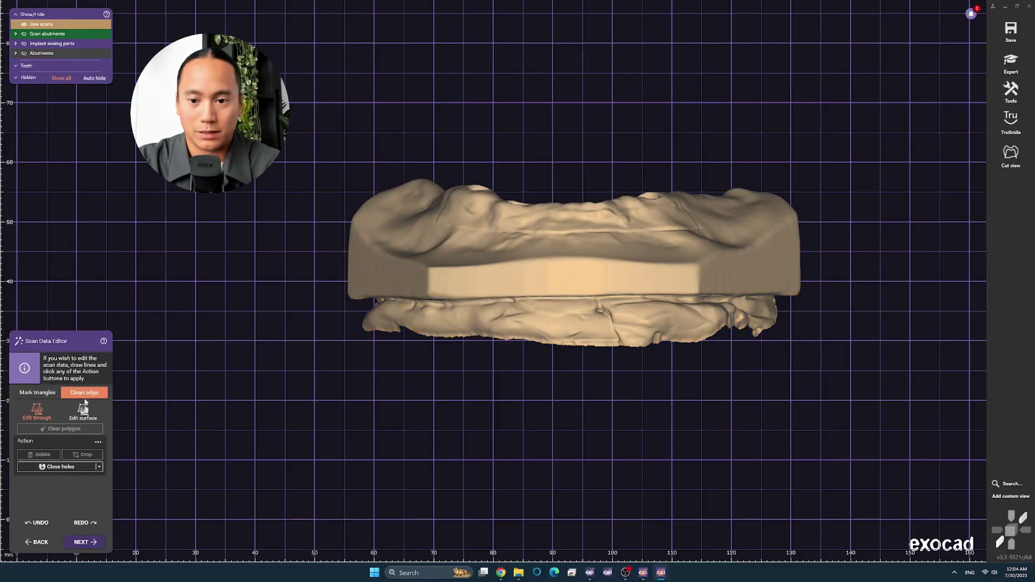
left_click(333, 298)
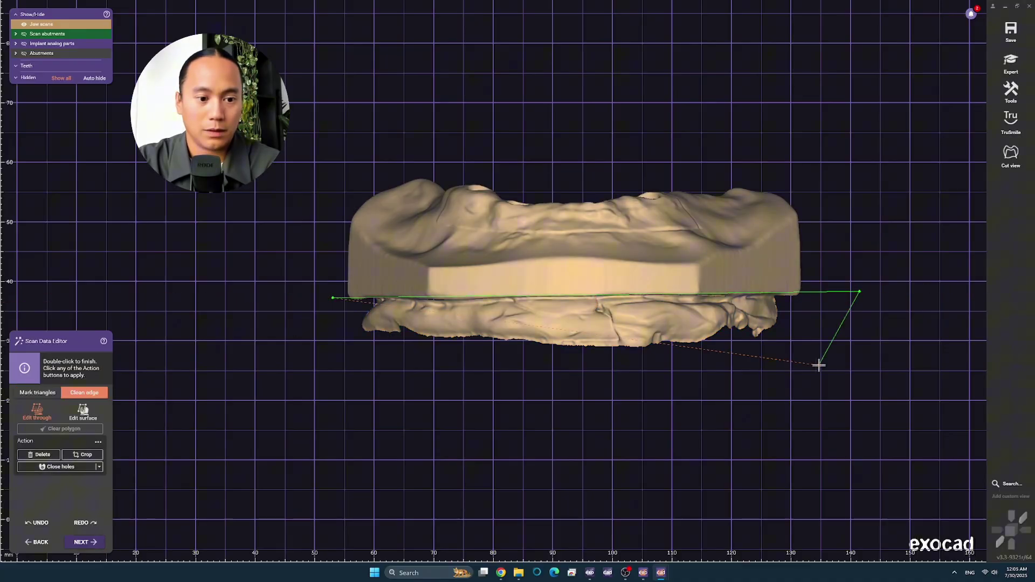
double_click(311, 384)
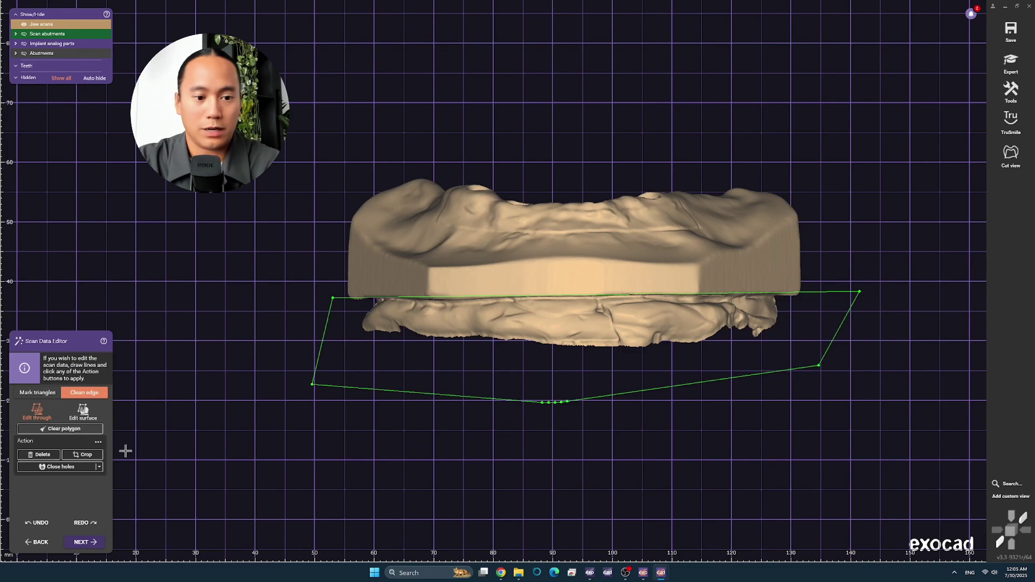
left_click(57, 458)
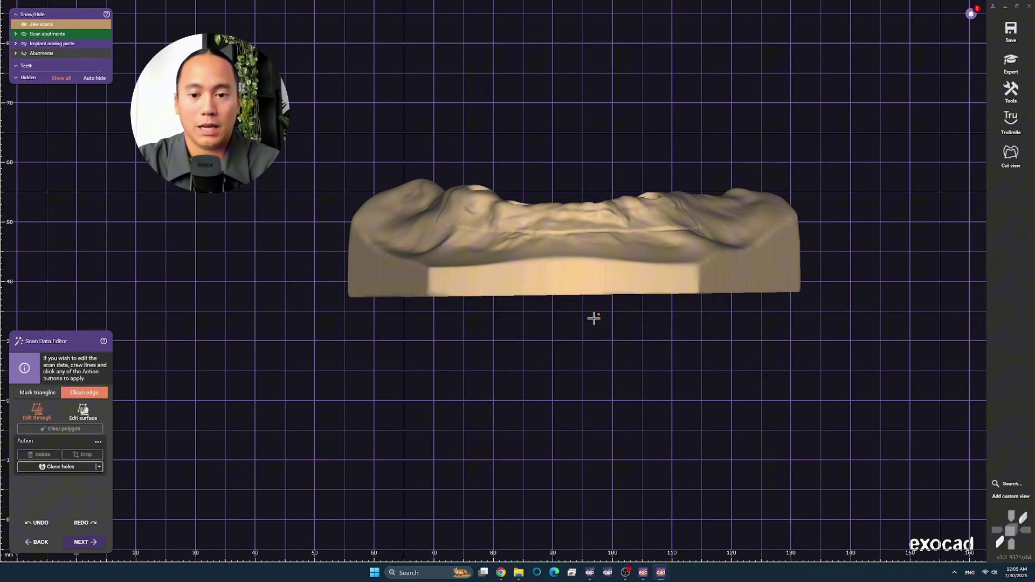
right_click_drag(593, 317, 615, 331)
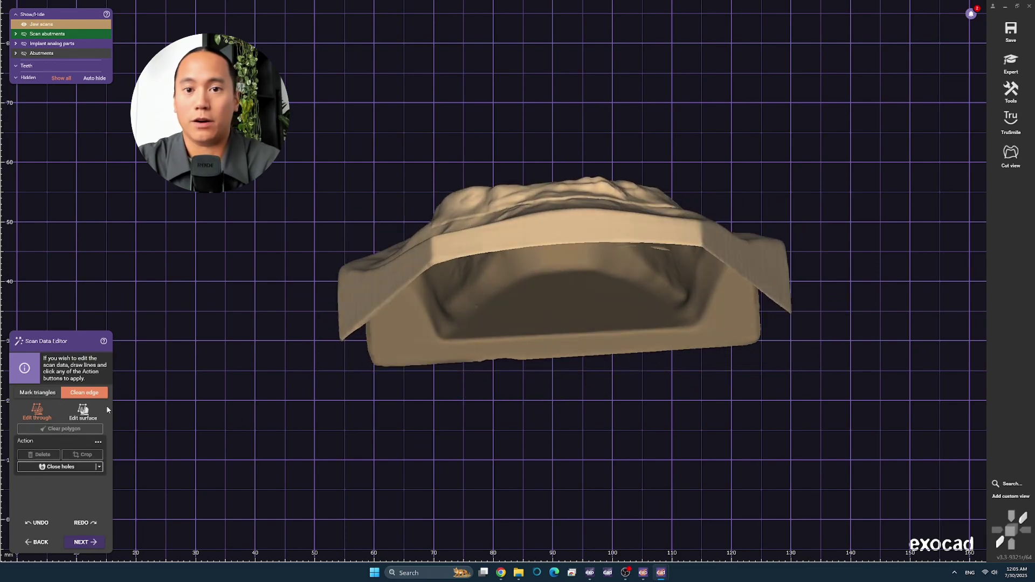
Step: Select the main jaw model by click and crop away all other scan pieces
left_click(43, 394)
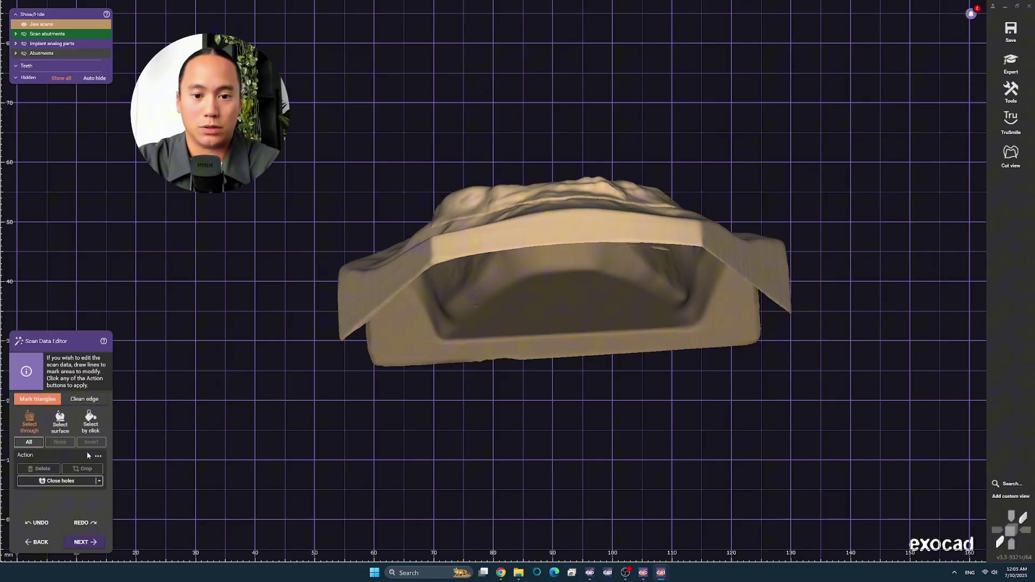
left_click(91, 423)
left_click(389, 334)
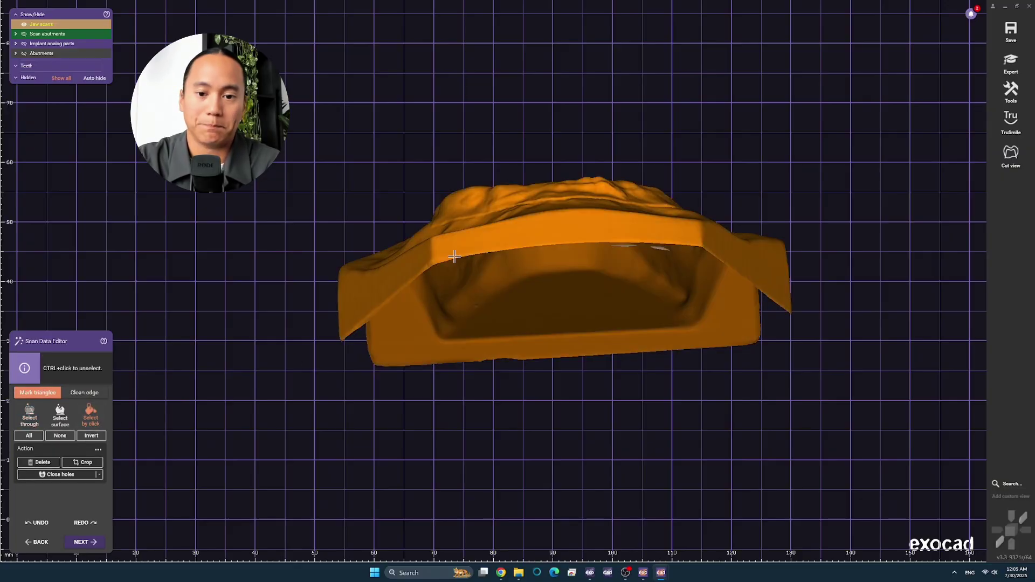
left_click(81, 464)
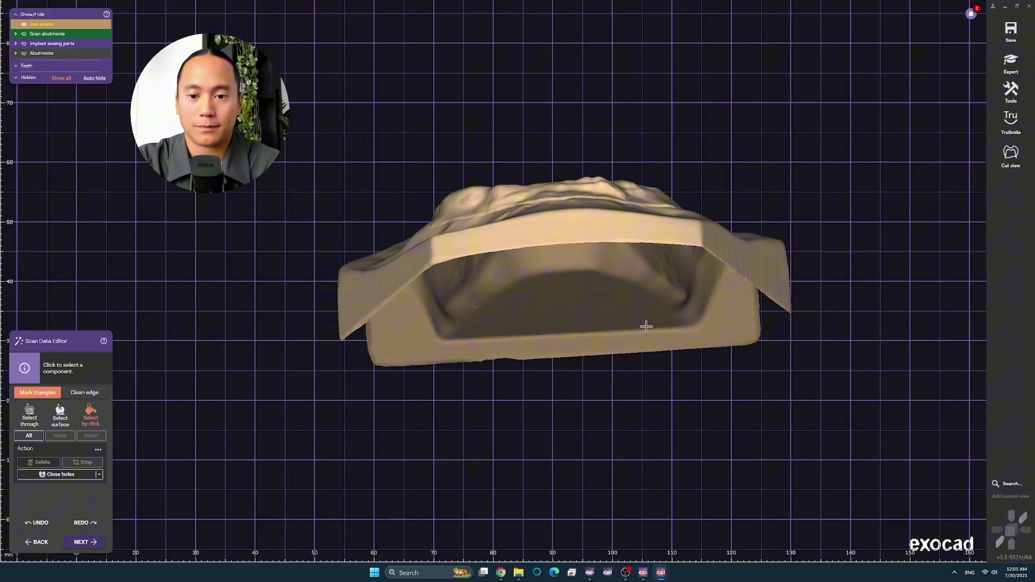
left_click(85, 542)
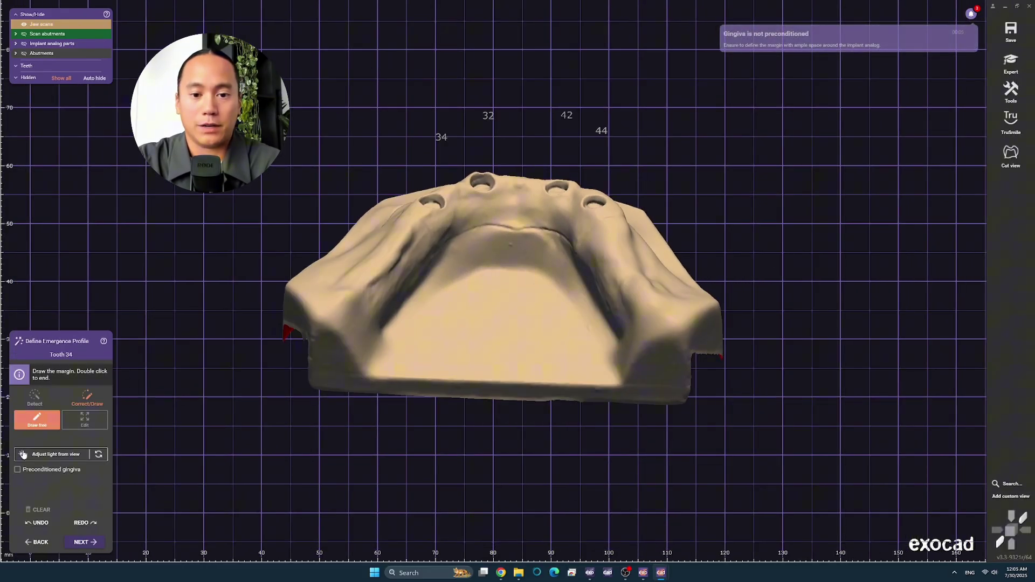
Step: Detect the emergence profile margins around the implant holes at 34, 32 and 42
left_click(35, 399)
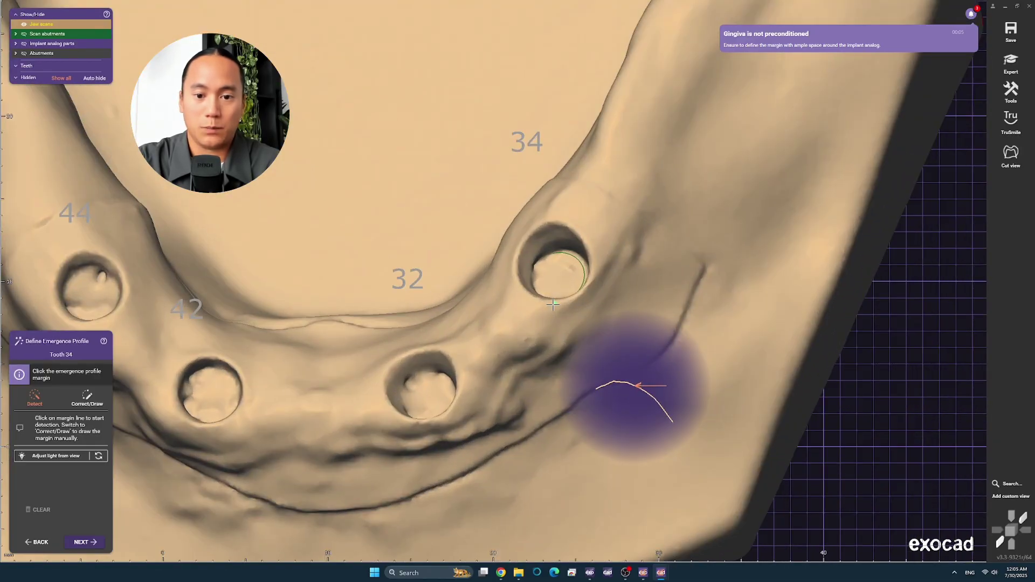
left_click(553, 305)
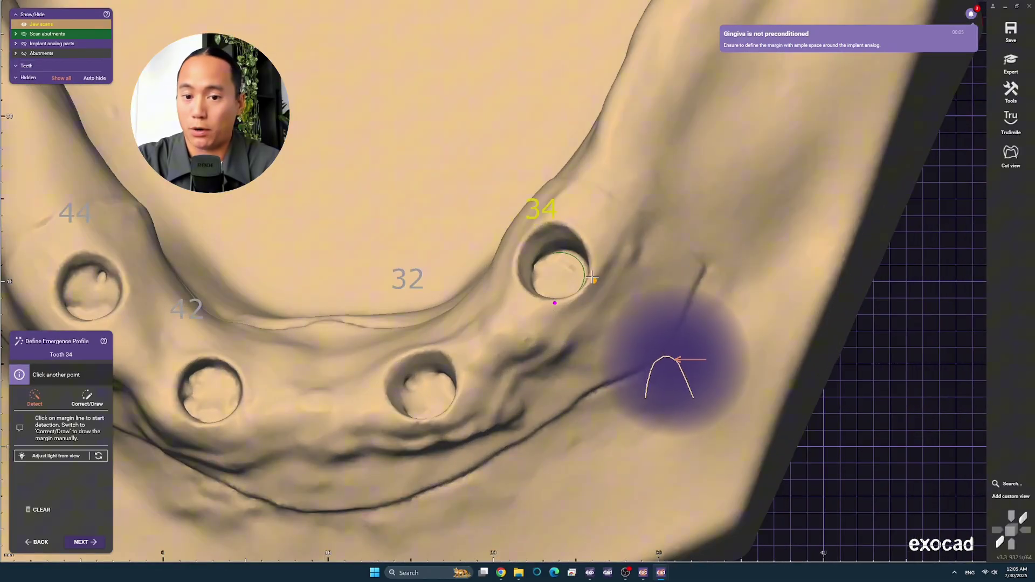
left_click(517, 258)
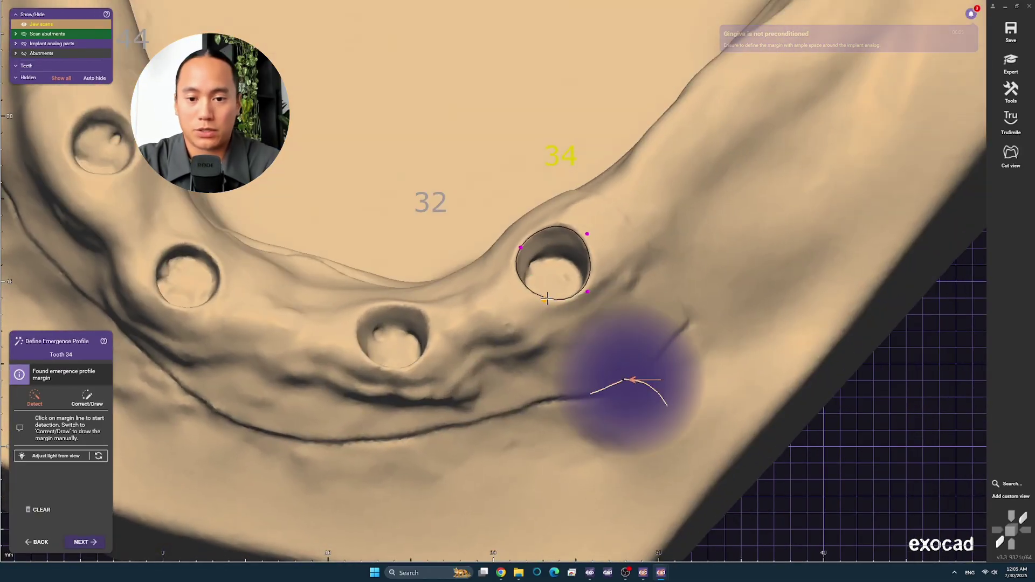
left_click(82, 543)
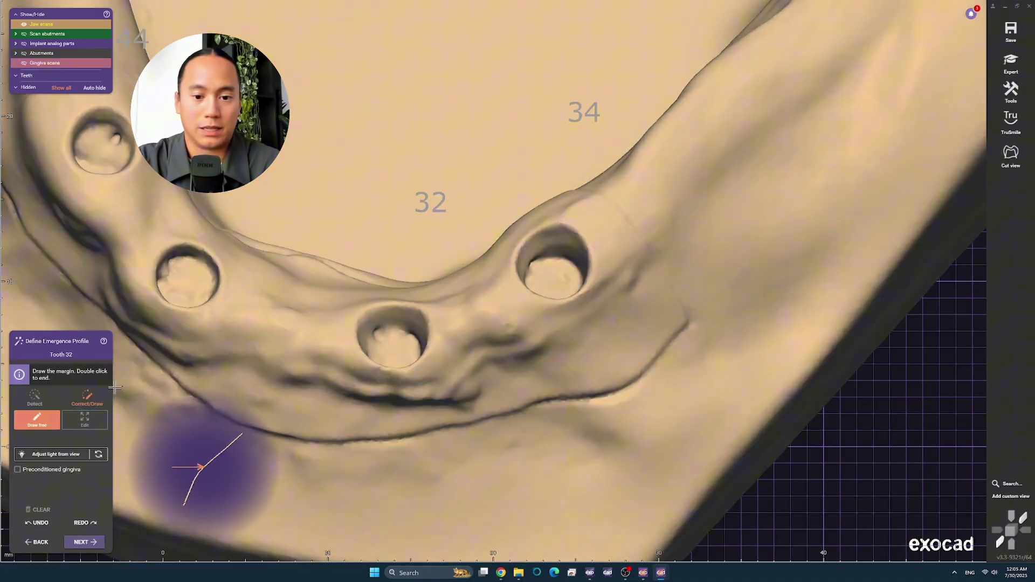
left_click(36, 400)
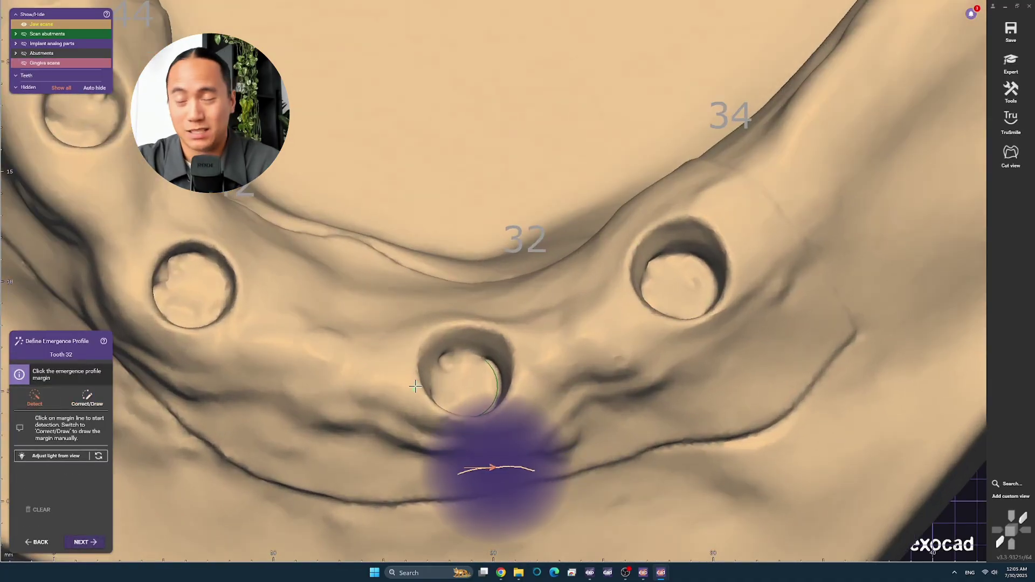
left_click(425, 387)
left_click(476, 416)
left_click(515, 367)
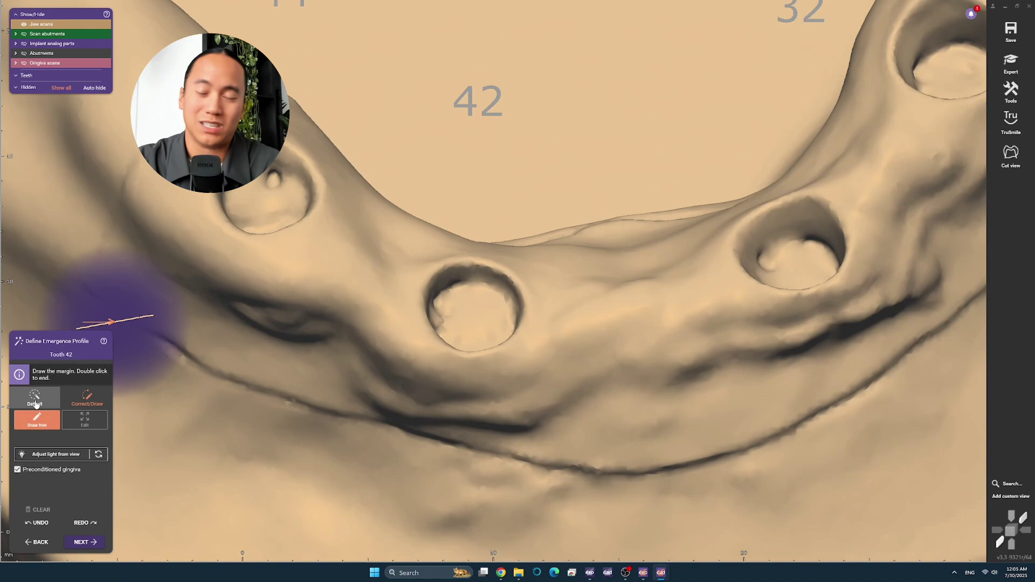
left_click(35, 399)
left_click(427, 316)
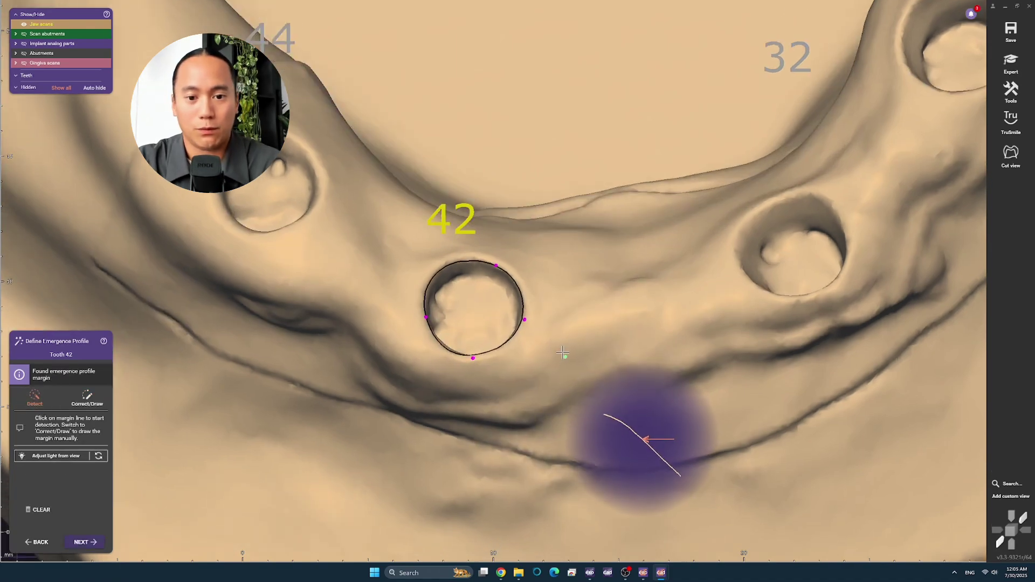
left_click(462, 345)
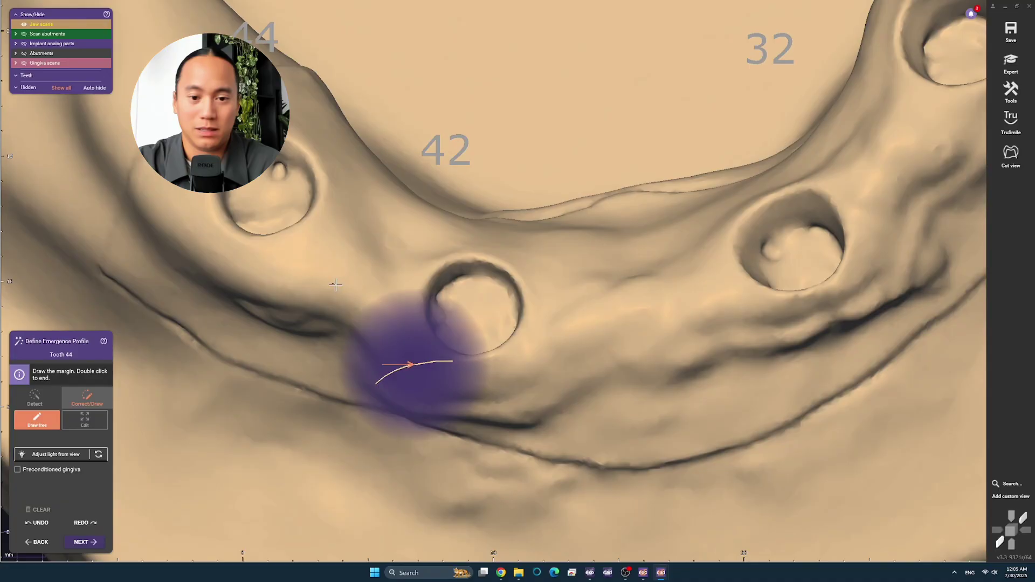
Step: Free-draw the margin around the tooth 44 implant hole and close it into a loop
right_click_drag(416, 370, 555, 370)
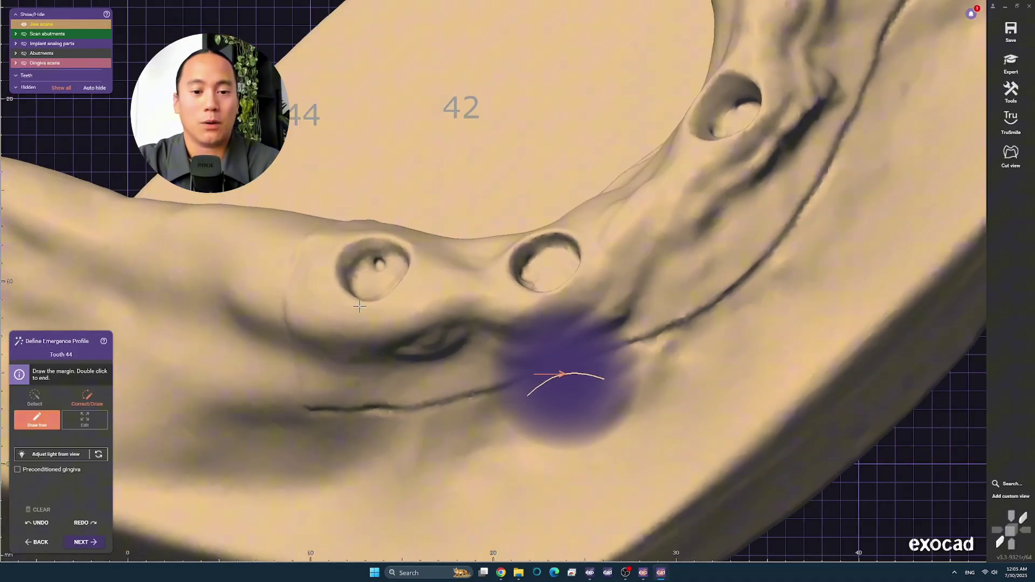
scroll(352, 298, "up", 3)
mouse_move(351, 298)
right_mouse_down()
mouse_move(486, 464)
mouse_move(553, 467)
right_mouse_up()
left_click(343, 274)
left_click(397, 379)
left_click(479, 298)
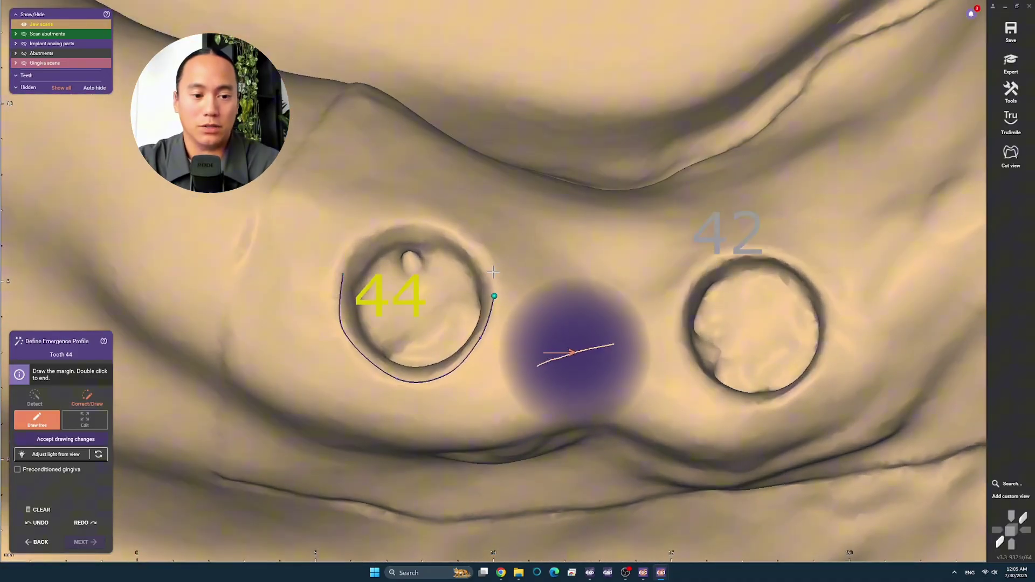
left_click(435, 238)
right_click_drag(435, 237, 360, 253)
double_click(360, 253)
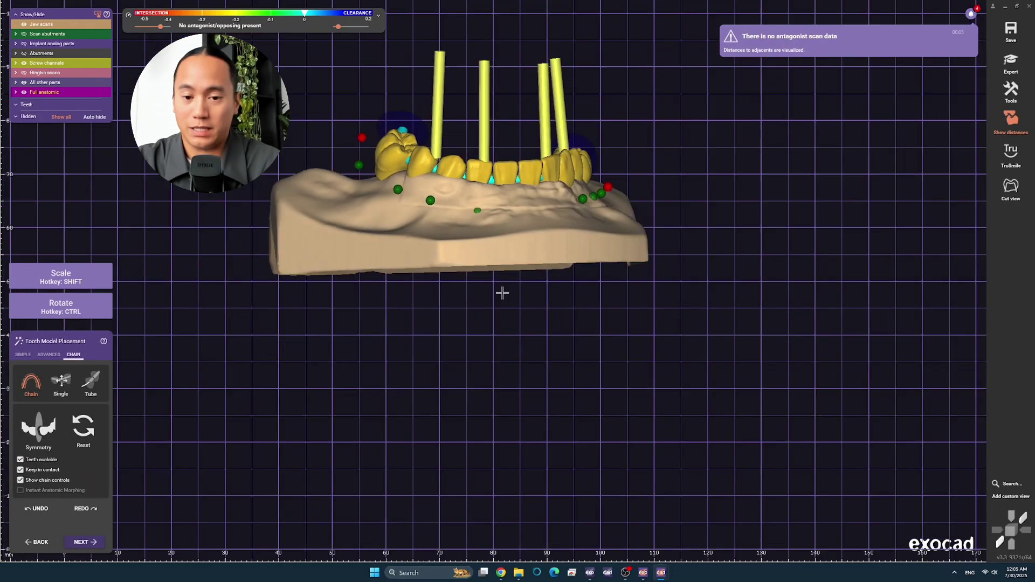
Step: Save the front view as a custom view and choose the G02 tooth library for the arch
right_click_drag(502, 294, 541, 389)
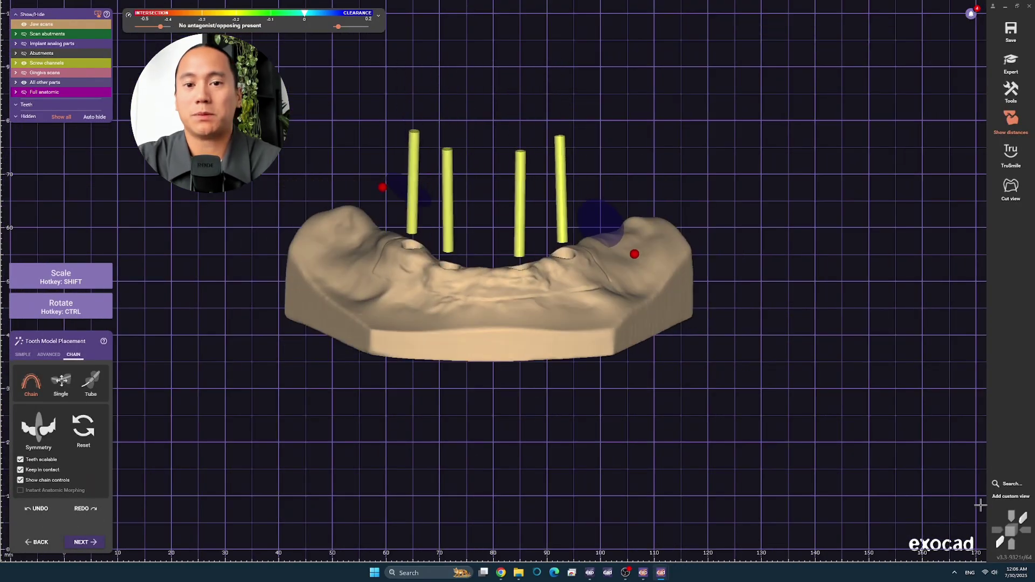
left_click(1010, 496)
right_click(198, 291)
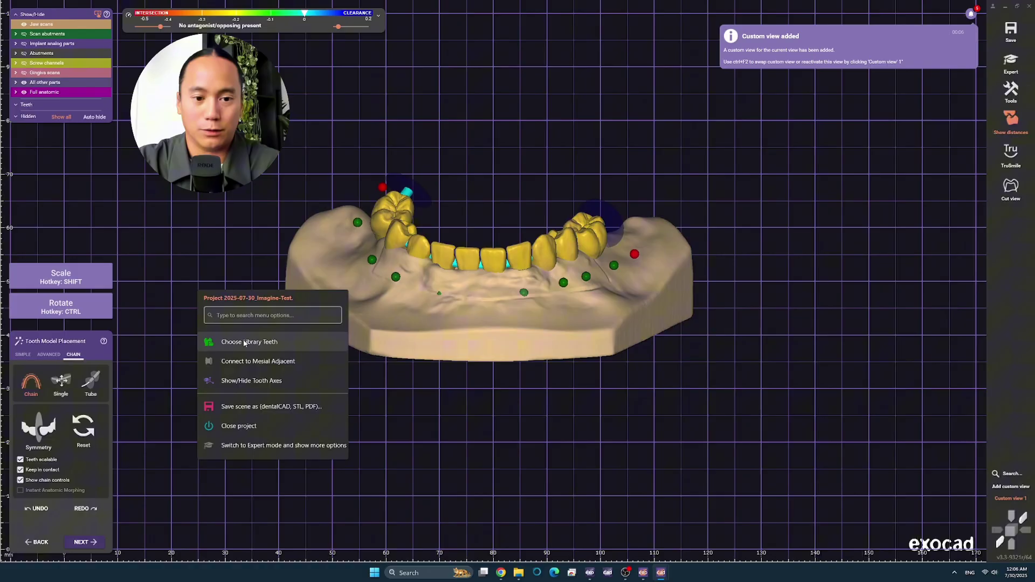
left_click(245, 342)
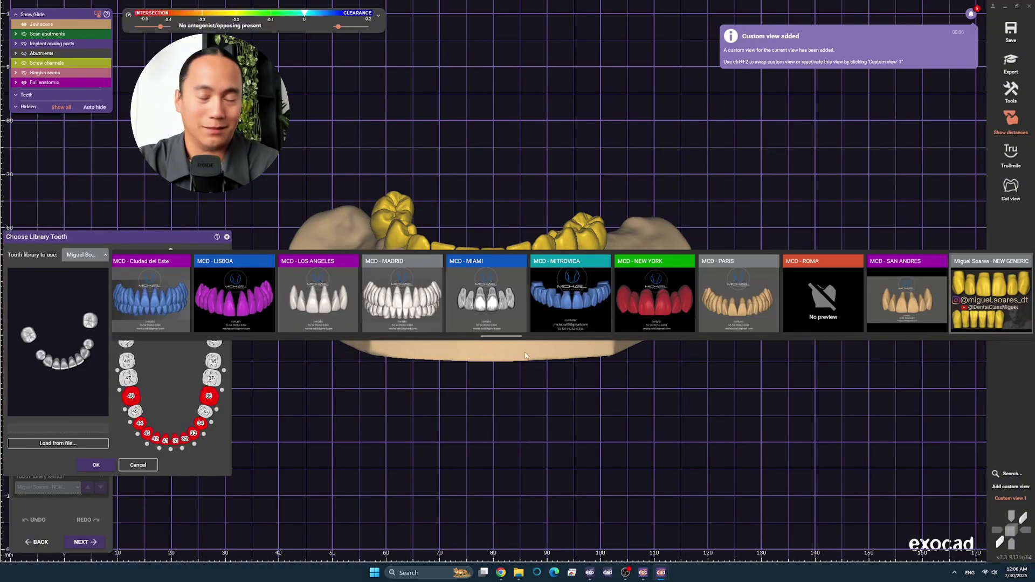
left_click_drag(502, 337, 390, 347)
scroll(358, 318, "up", 5)
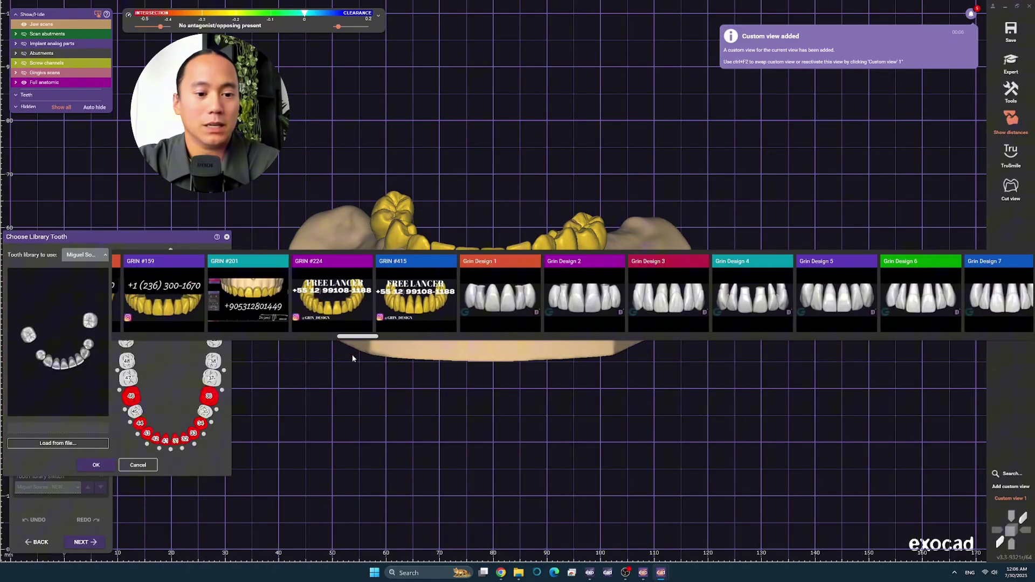
left_click(343, 293)
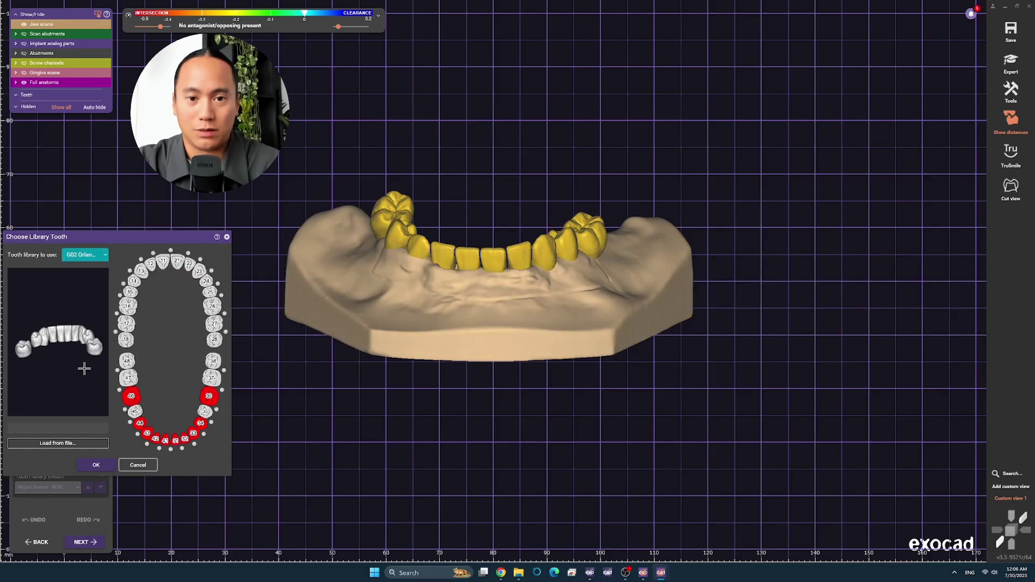
left_click(96, 465)
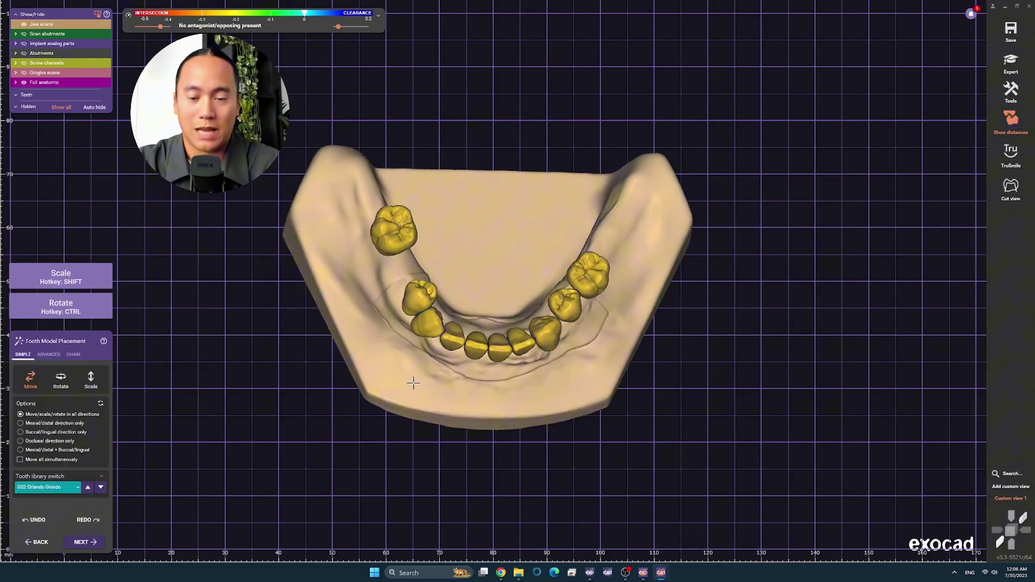
Step: Arrange the lower teeth symmetrically left to right using chain placement
left_click(67, 355)
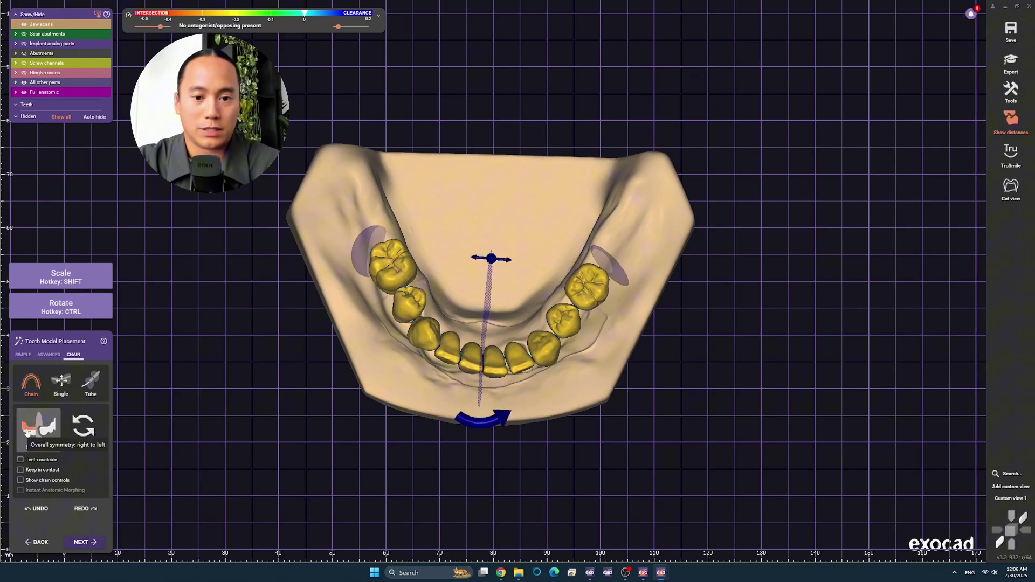
left_click(30, 428)
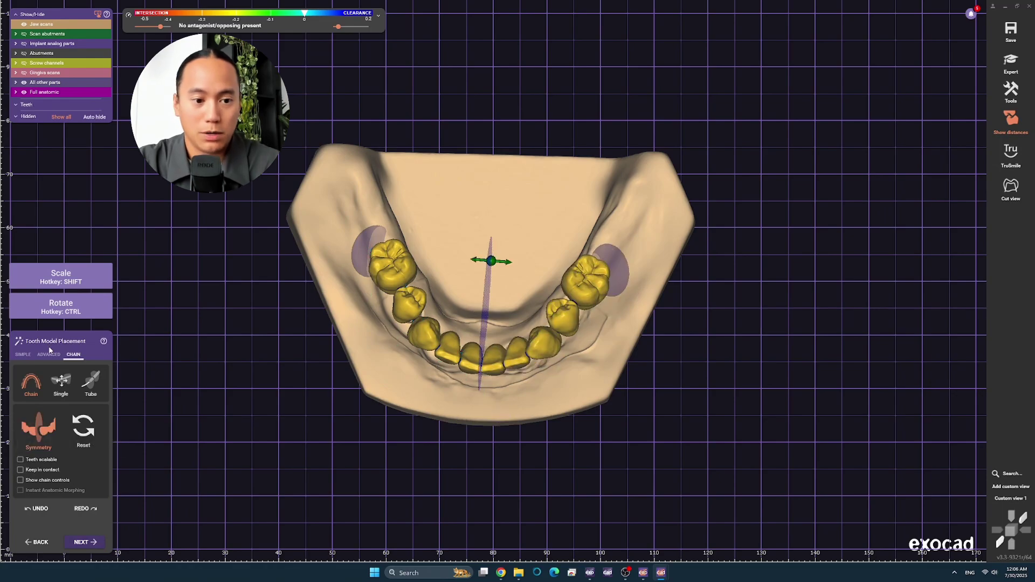
left_click(49, 354)
Step: Swing the left and right tooth segments outward and shift the right canine and premolars along the arch
key("1")
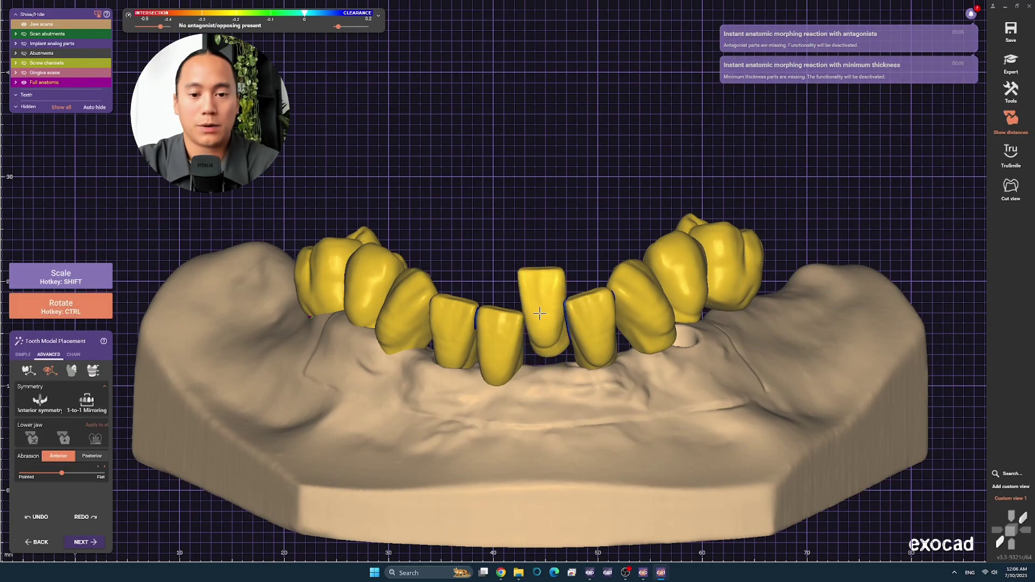
left_click_drag(540, 313, 616, 325, "ctrl")
left_click_drag(468, 330, 401, 323)
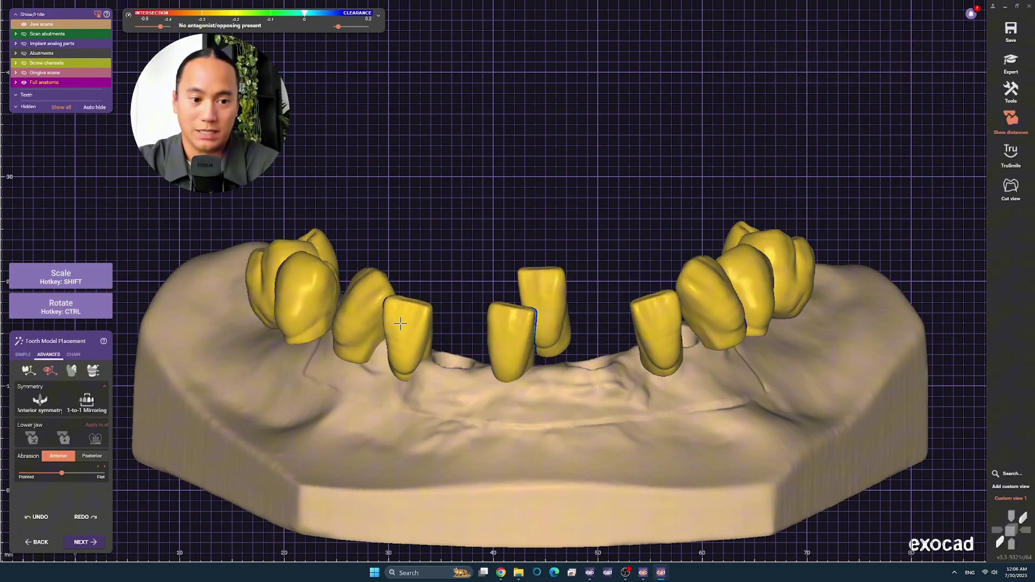
key("2")
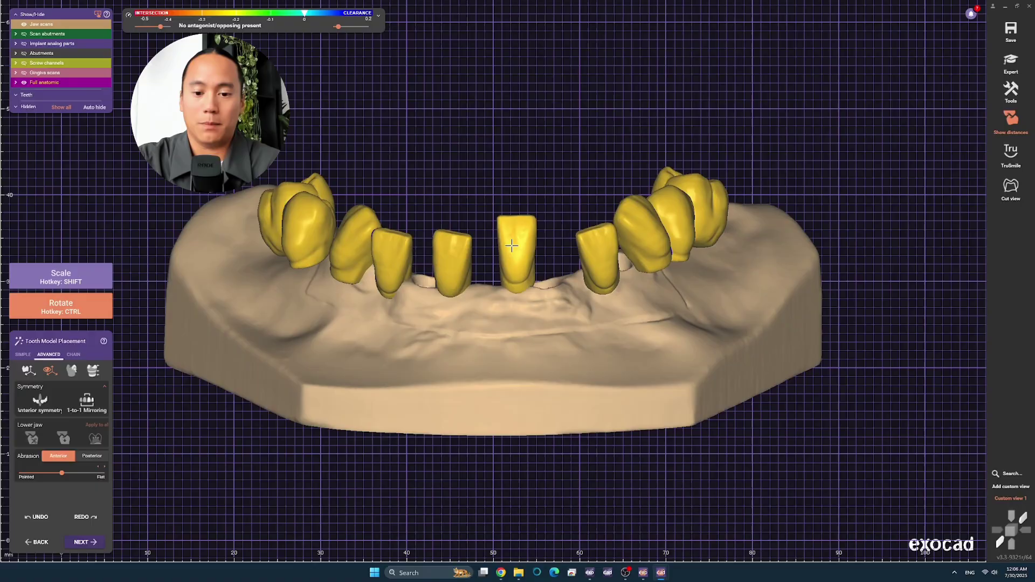
scroll(513, 416, "up", 3)
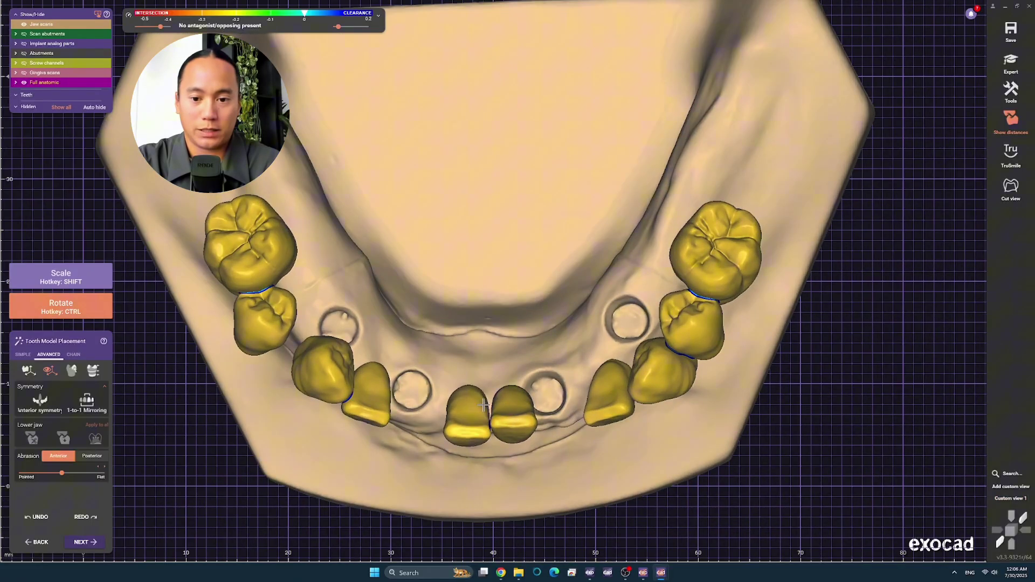
left_click_drag(615, 385, 584, 367)
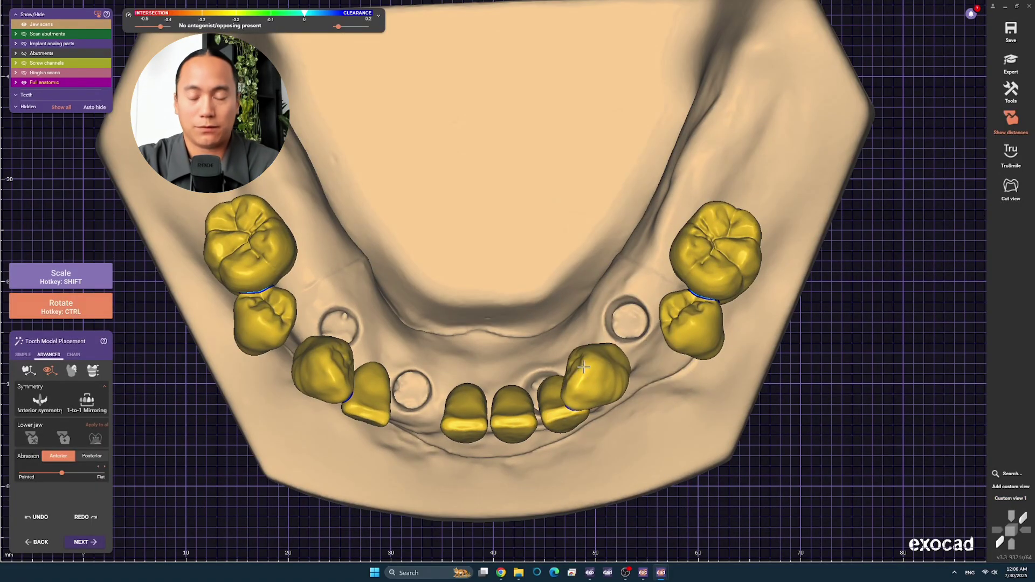
left_click_drag(645, 340, 628, 350, "ctrl")
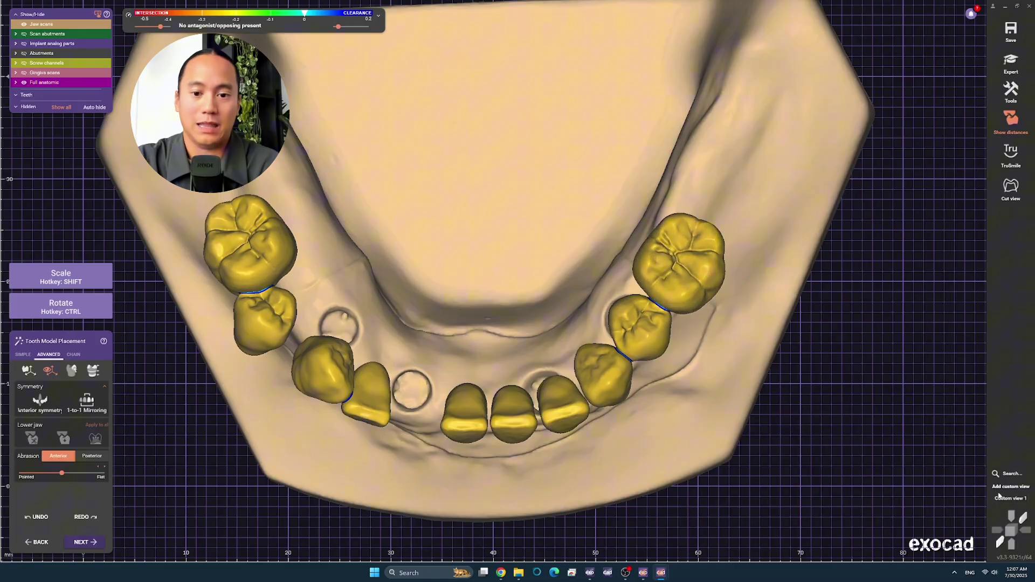
Step: Scale the central incisor while checking its size in a Cut view cross-section
key("1")
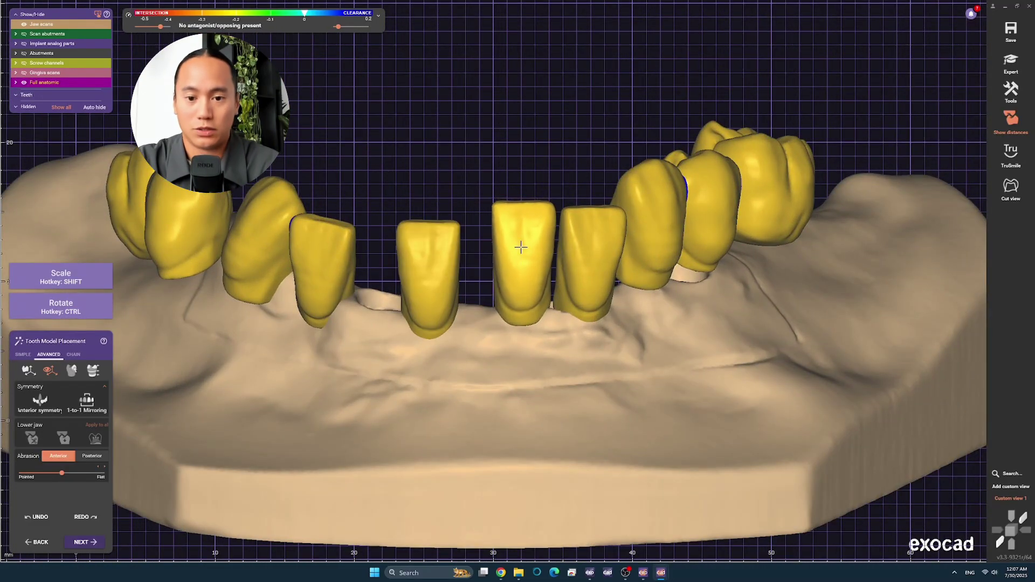
left_click(521, 247)
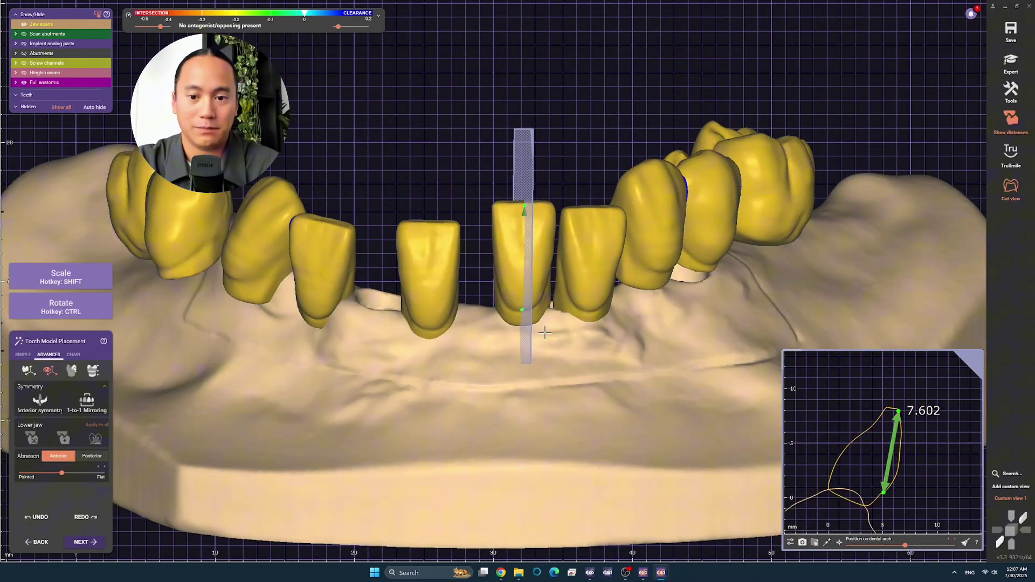
key("shift")
left_click_drag(886, 494, 889, 496)
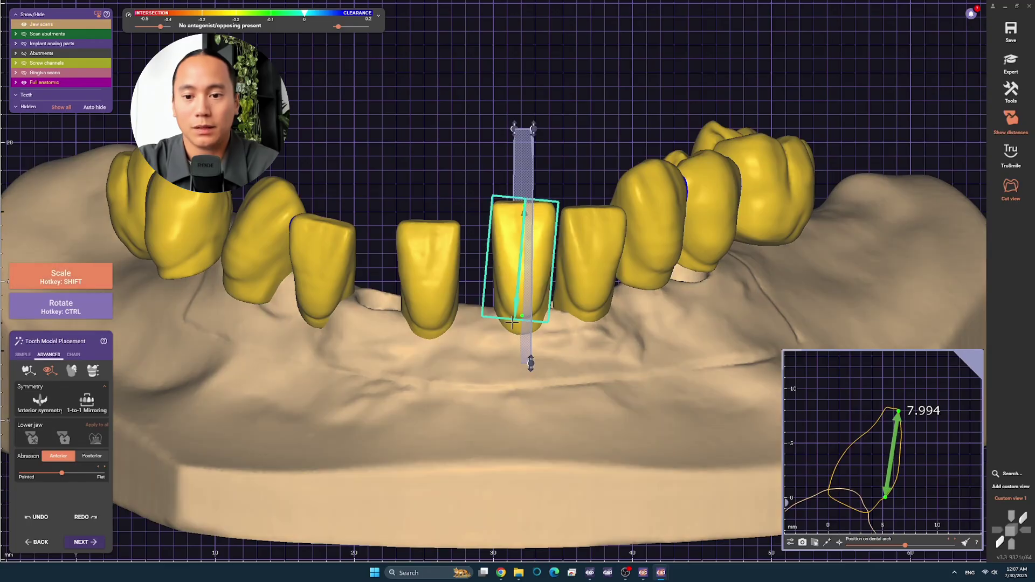
right_click_drag(594, 324, 620, 294)
middle_click(620, 294, "ctrl")
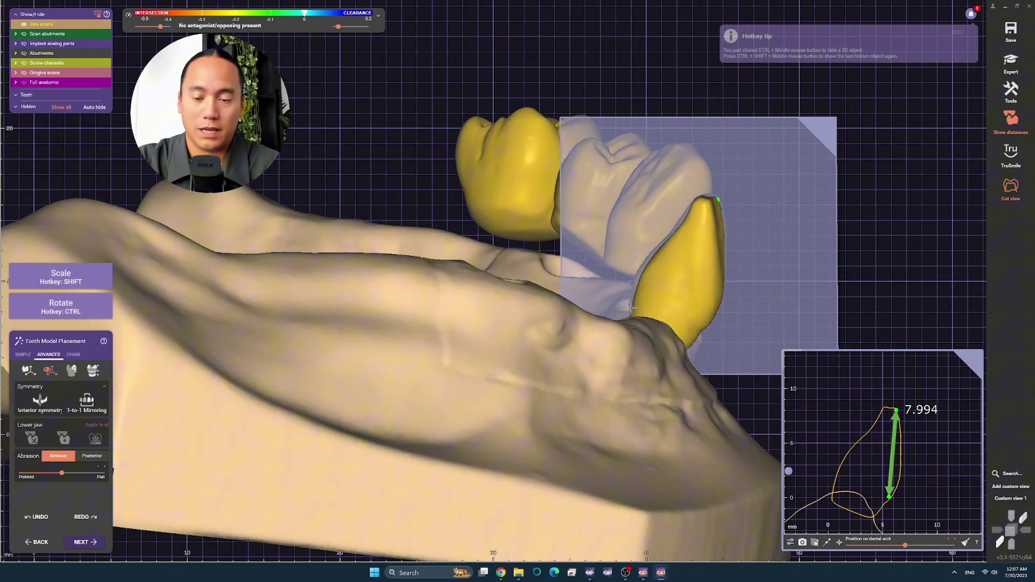
left_click_drag(889, 496, 888, 506)
key("1")
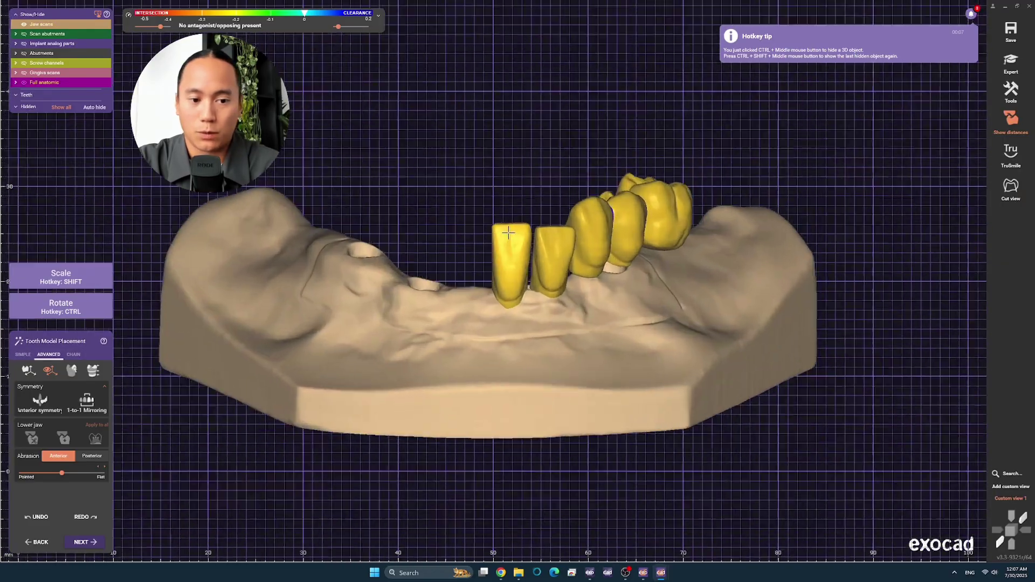
middle_click(509, 232, "ctrl+shift")
scroll(501, 280, "up", 5)
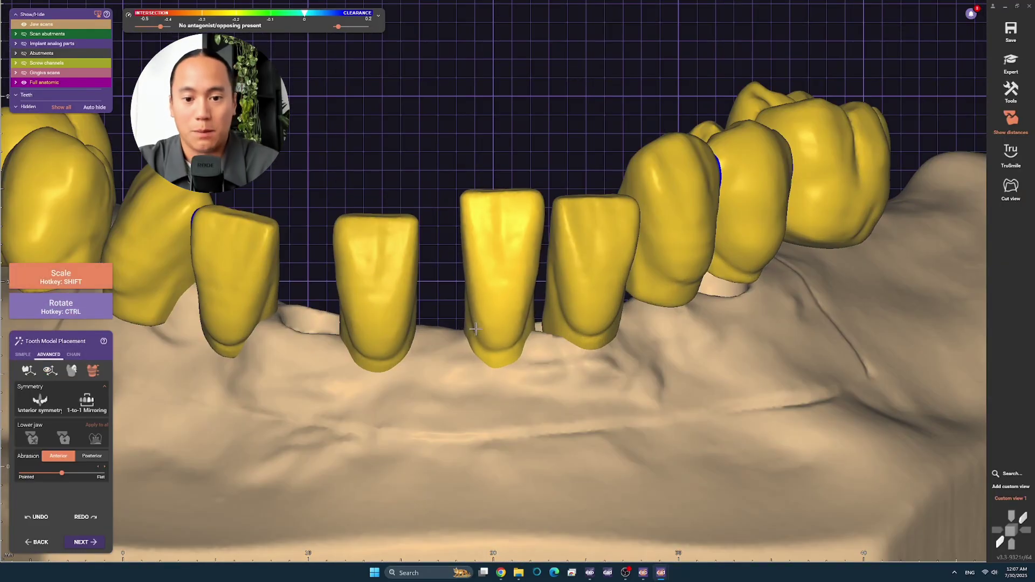
key("5")
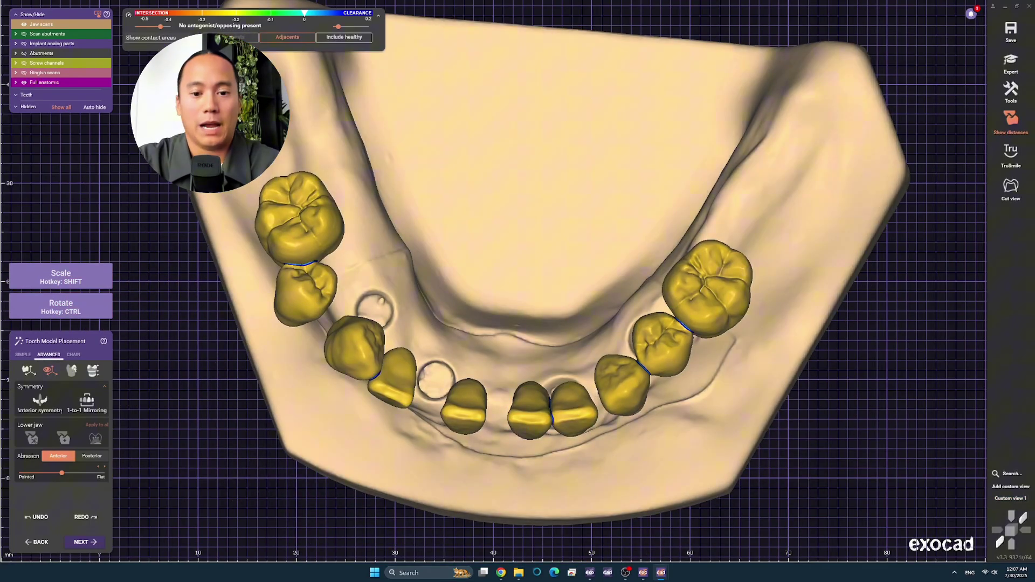
Step: Orbit to a low front angle below the teeth and save it as Custom view 2
key("1")
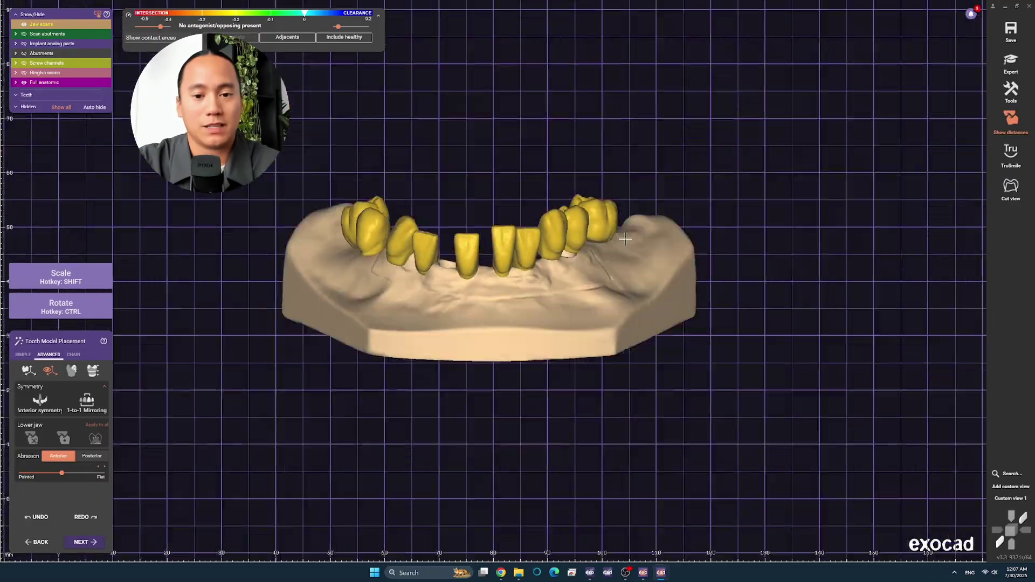
right_click_drag(512, 250, 543, 190)
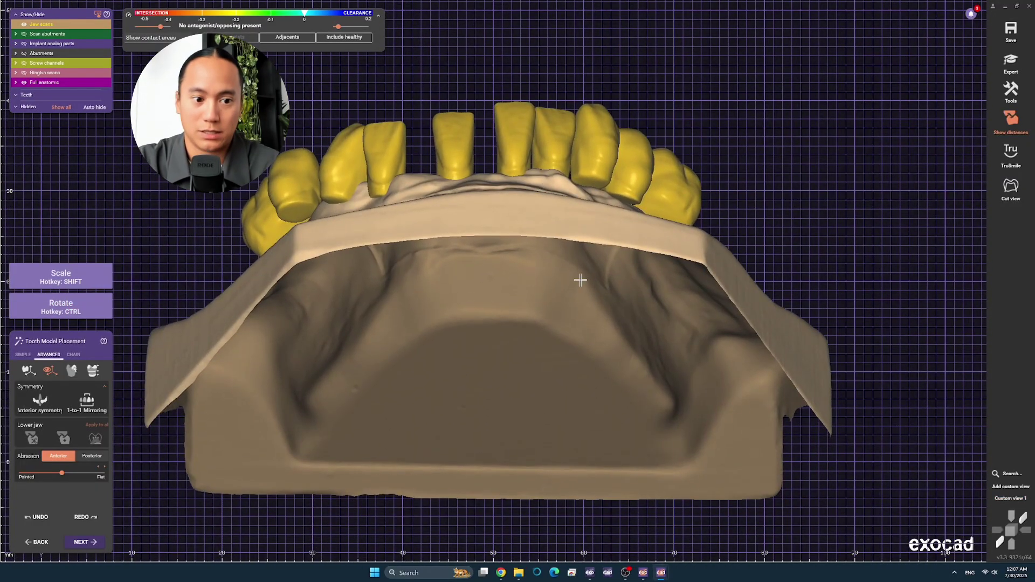
right_click_drag(580, 280, 587, 282)
key("ctrl+2")
scroll(166, 374, "up", 3)
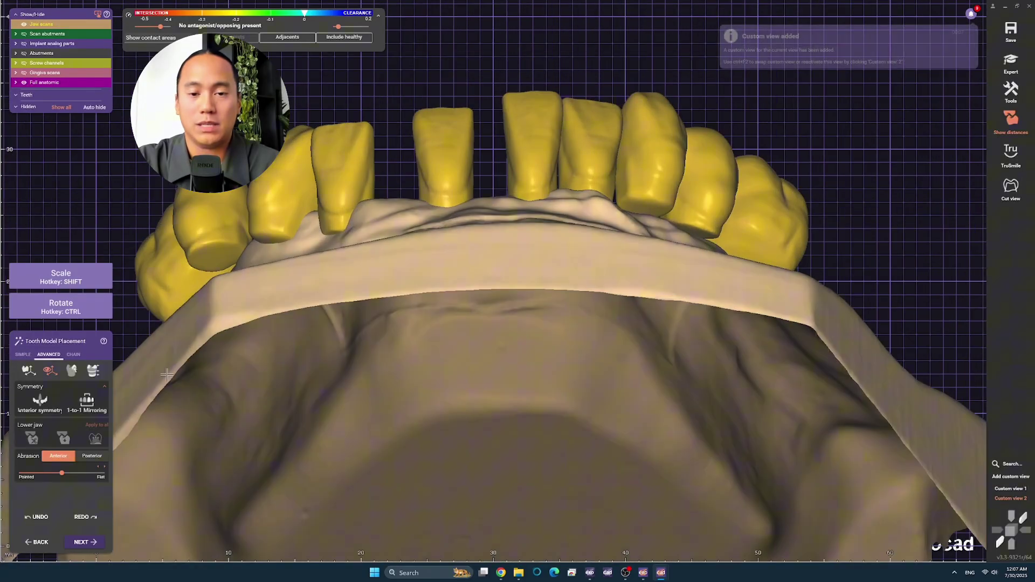
scroll(167, 374, "up", 3)
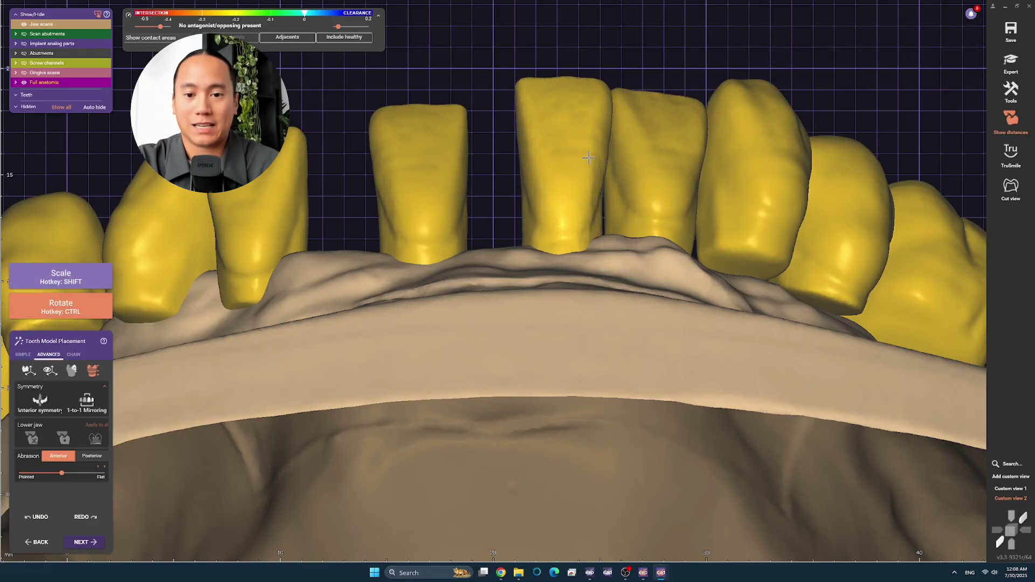
Step: Toggle between Custom view 1 and the occlusal view to review the tooth setup
key("1")
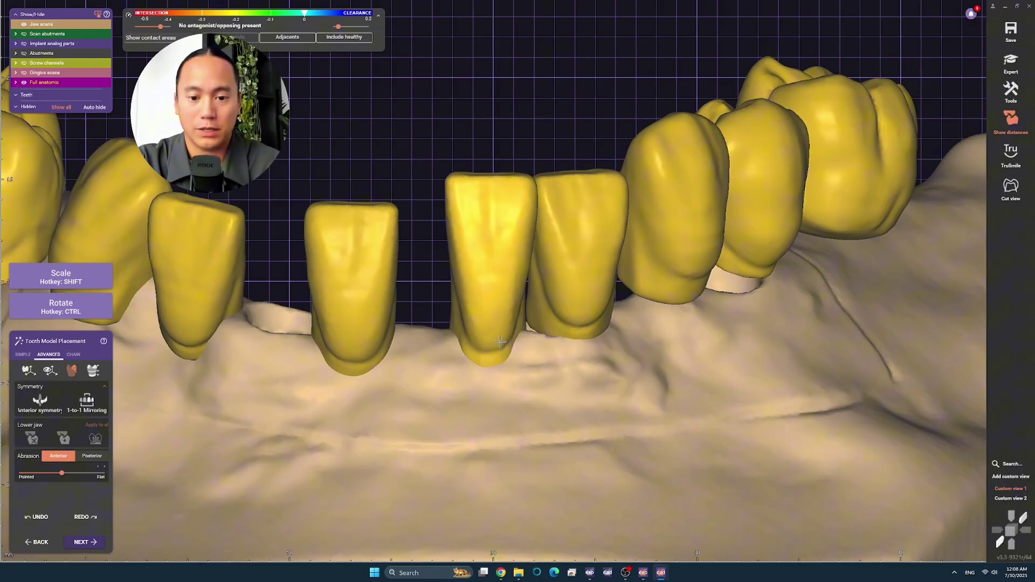
key("Home")
scroll(562, 337, "up", 3)
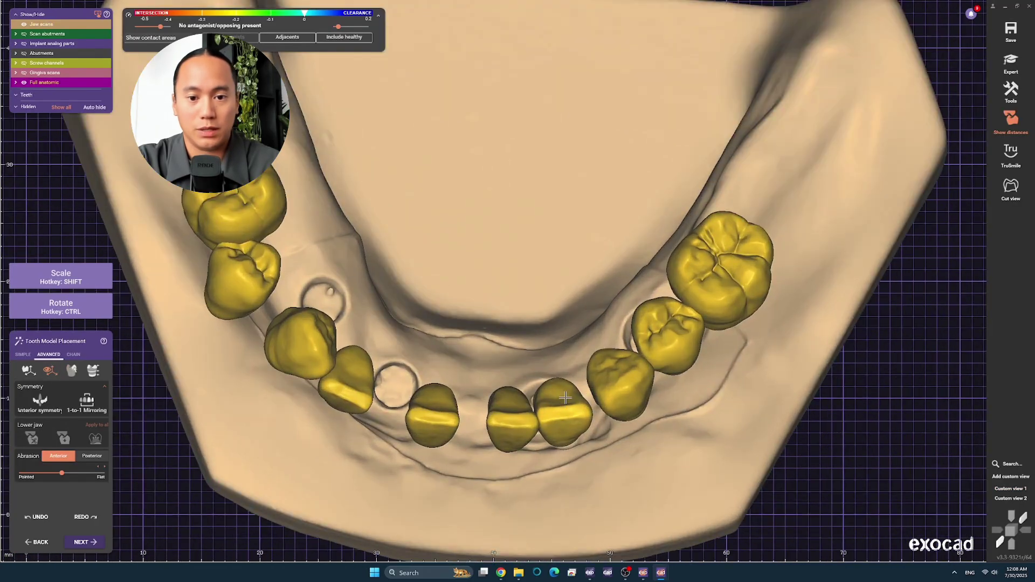
left_click(1011, 489)
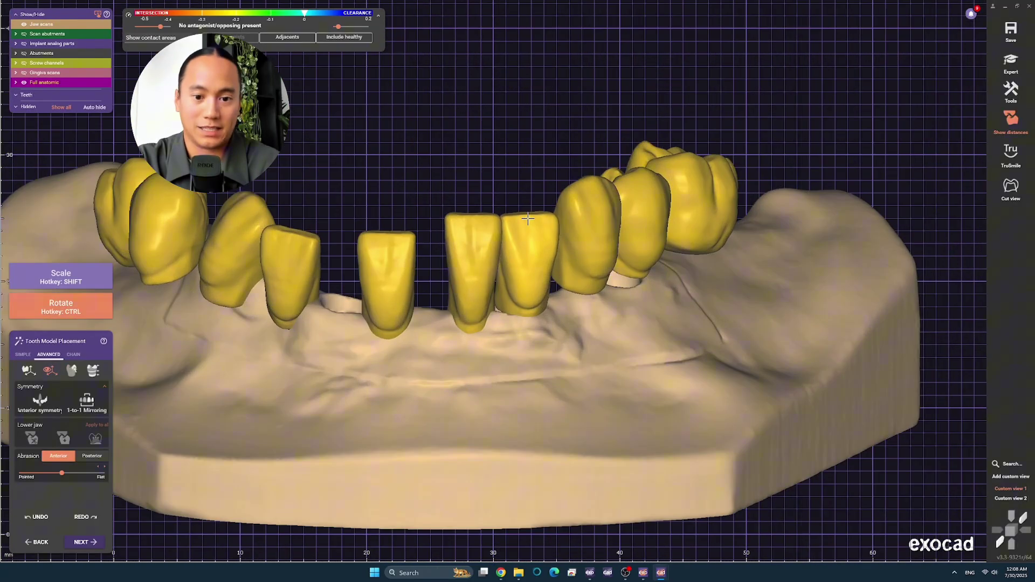
key("Home")
scroll(547, 302, "up", 3)
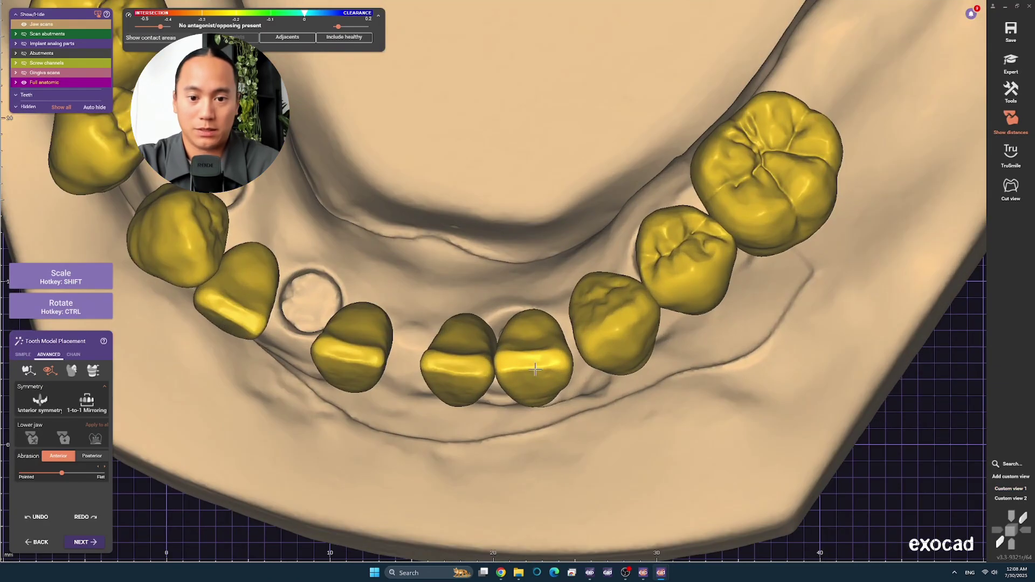
key("1")
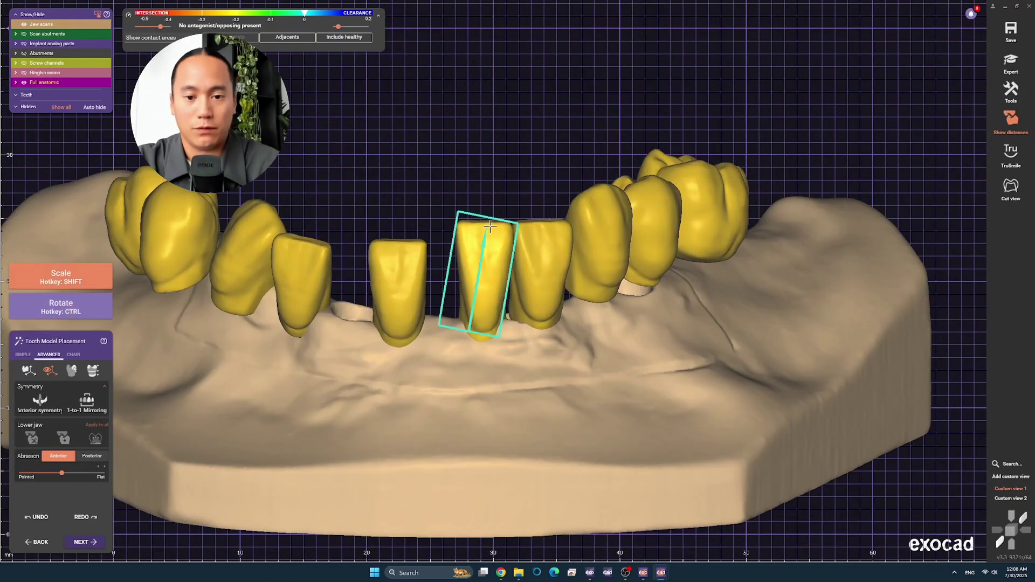
Step: Orbit and zoom the jaw between saved and top-down views to inspect the last molar
right_click_drag(561, 266, 518, 217)
left_click(1021, 490)
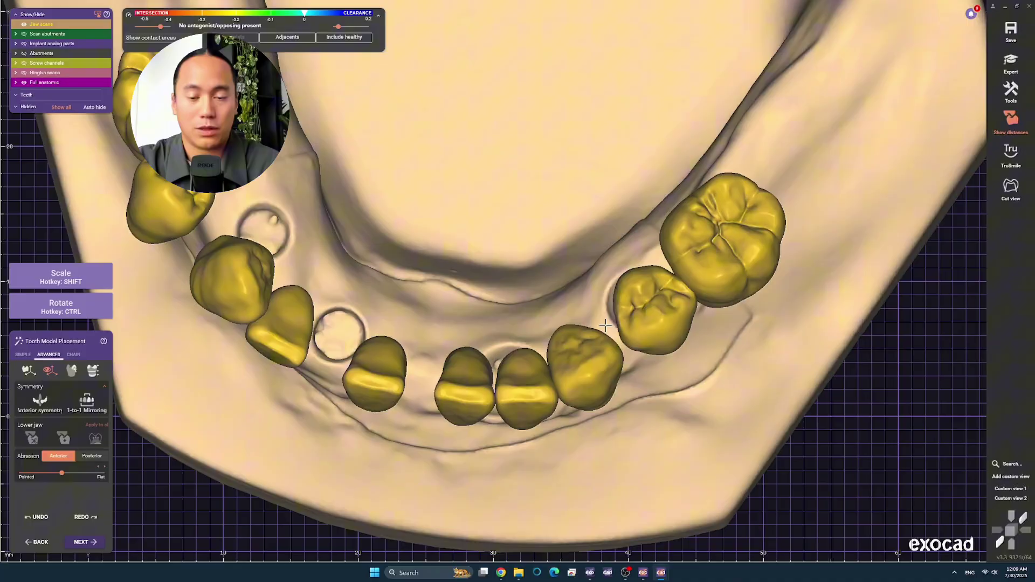
key("ctrl")
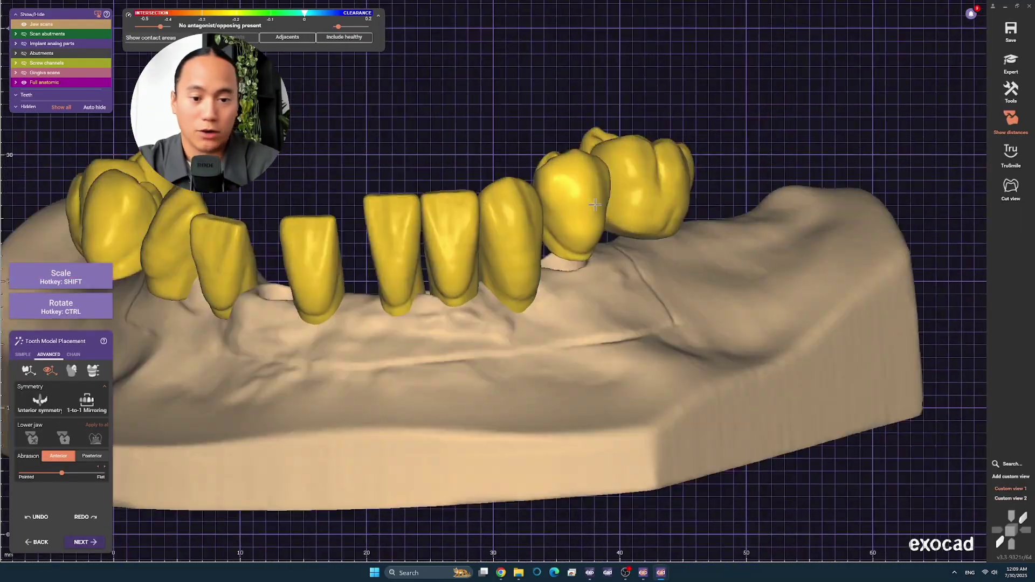
right_click_drag(595, 204, 462, 436)
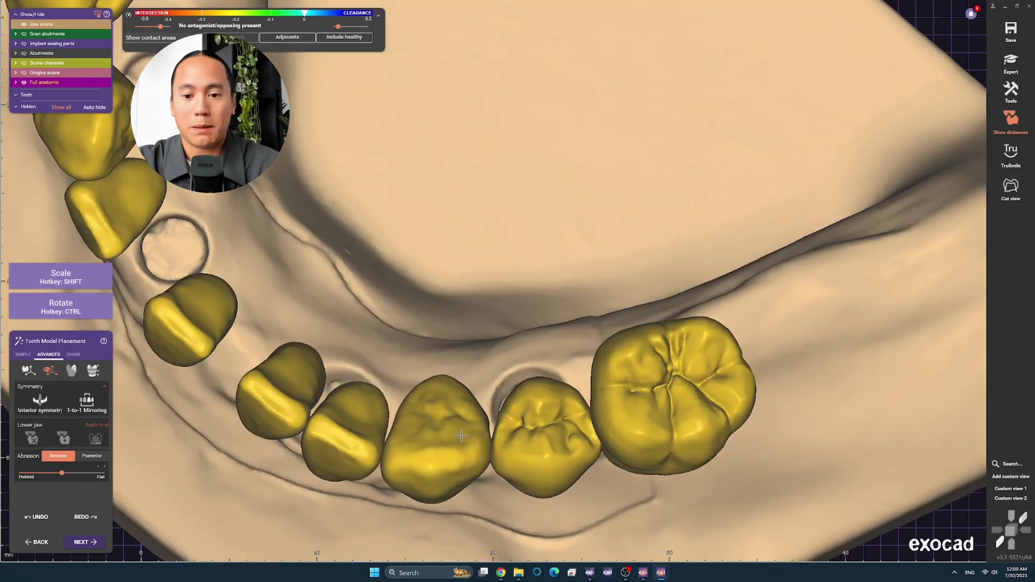
right_click_drag(533, 408, 555, 285)
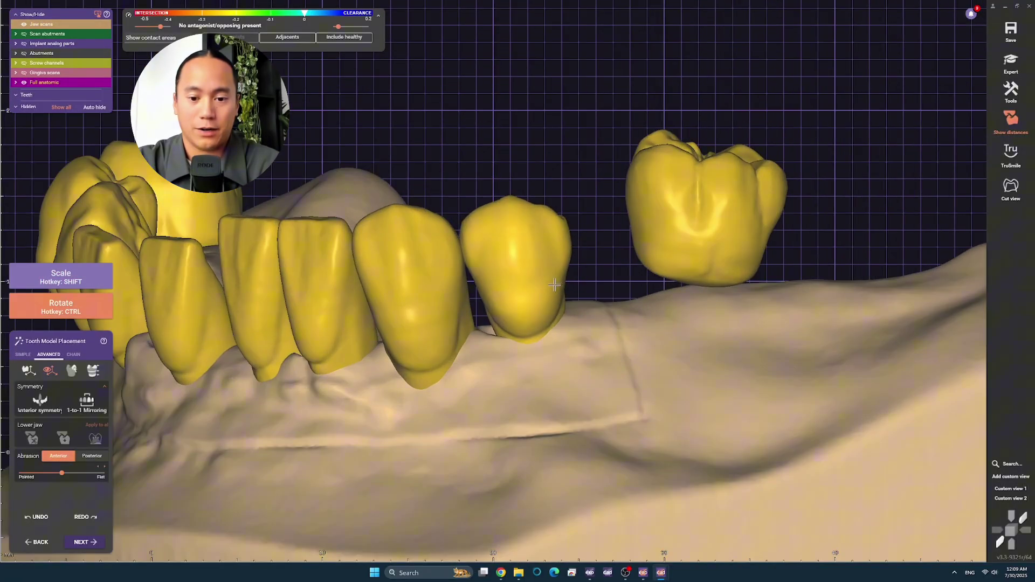
scroll(535, 313, "down", 3)
key("shift")
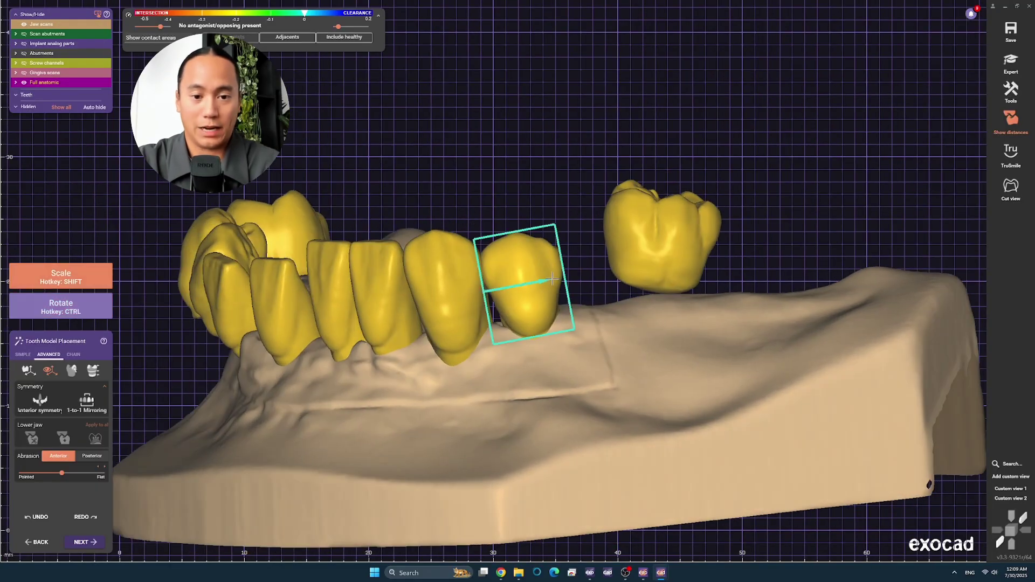
right_click_drag(546, 276, 593, 286)
scroll(638, 296, "up", 5)
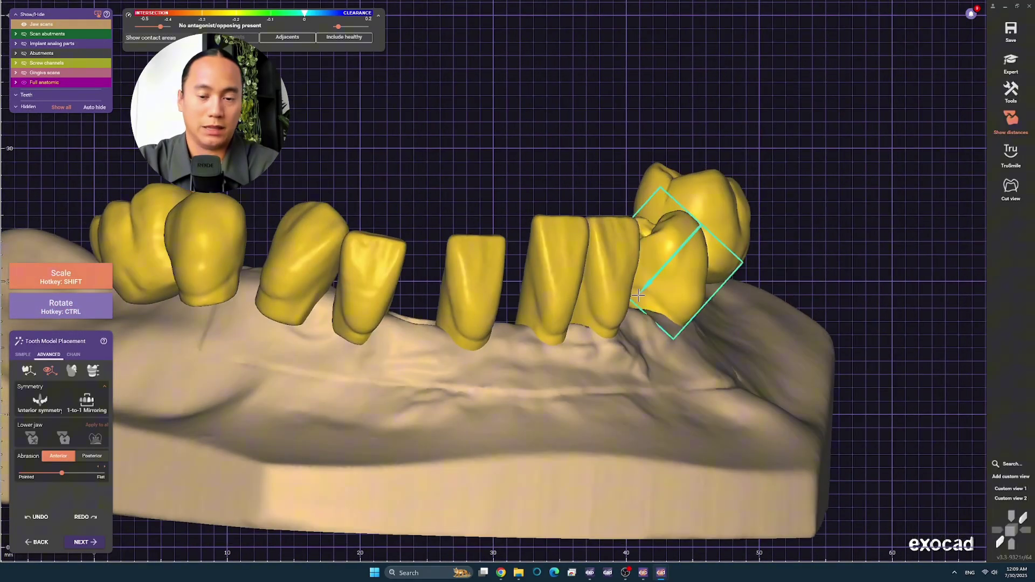
left_click(1014, 489)
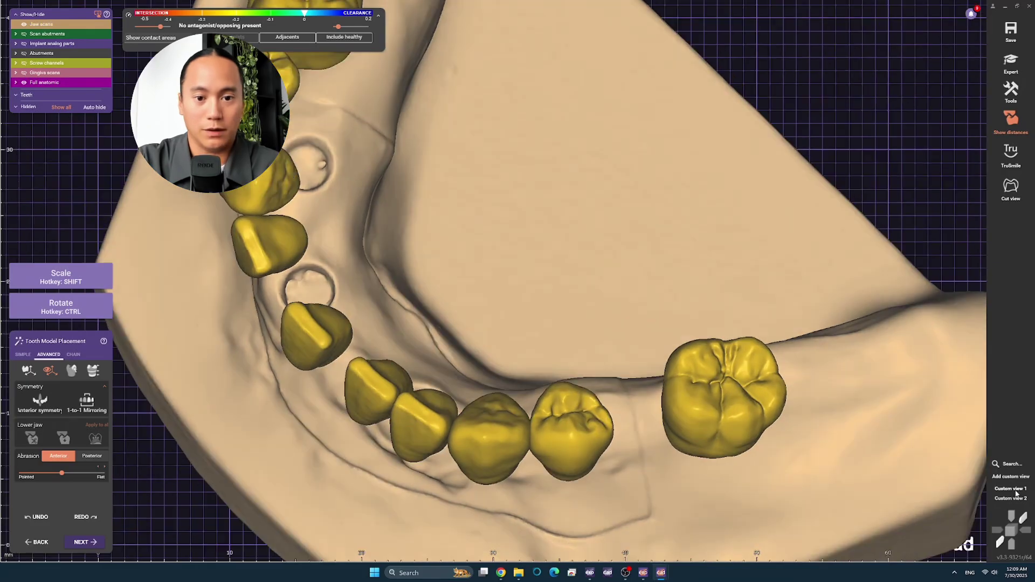
left_click(1012, 498)
scroll(561, 237, "up", 3)
right_click_drag(561, 238, 431, 215)
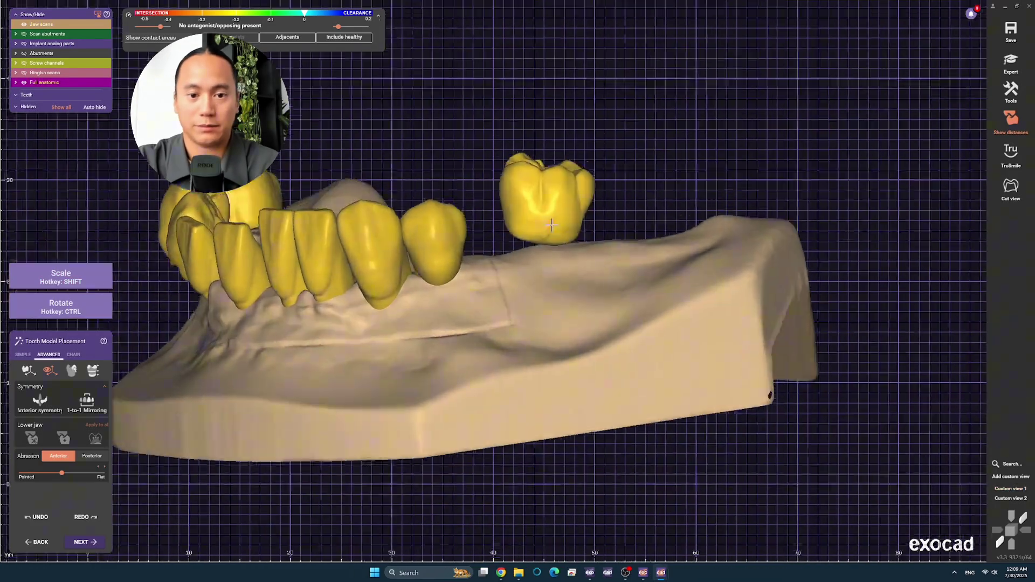
scroll(394, 203, "up", 3)
Step: Move the last molar next to the premolar, using jaw-scan transparency to see it
middle_click(395, 203, "shift")
middle_click(410, 210, "shift")
left_click_drag(562, 184, 513, 224)
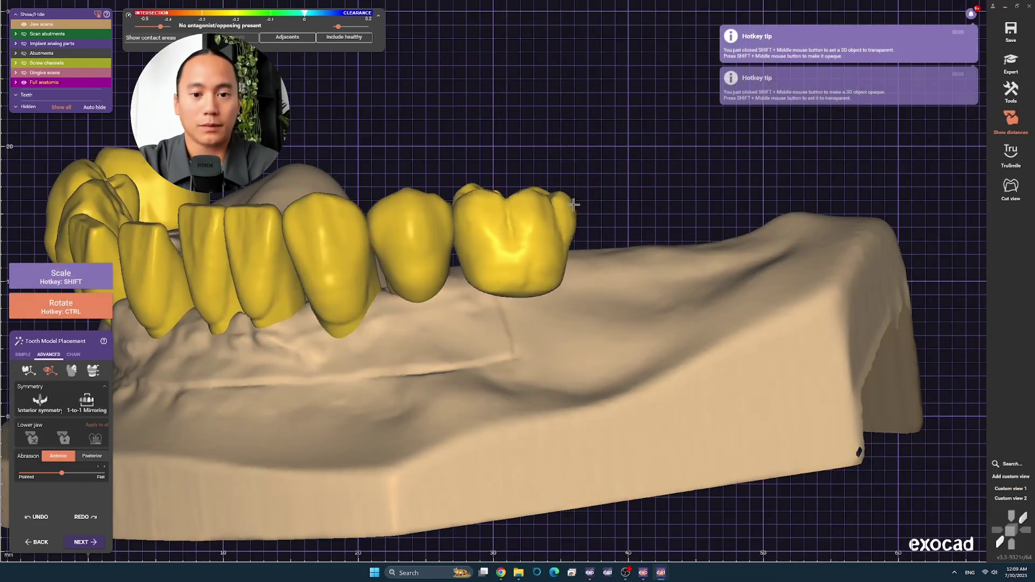
right_click_drag(512, 225, 538, 254)
scroll(549, 349, "up", 3)
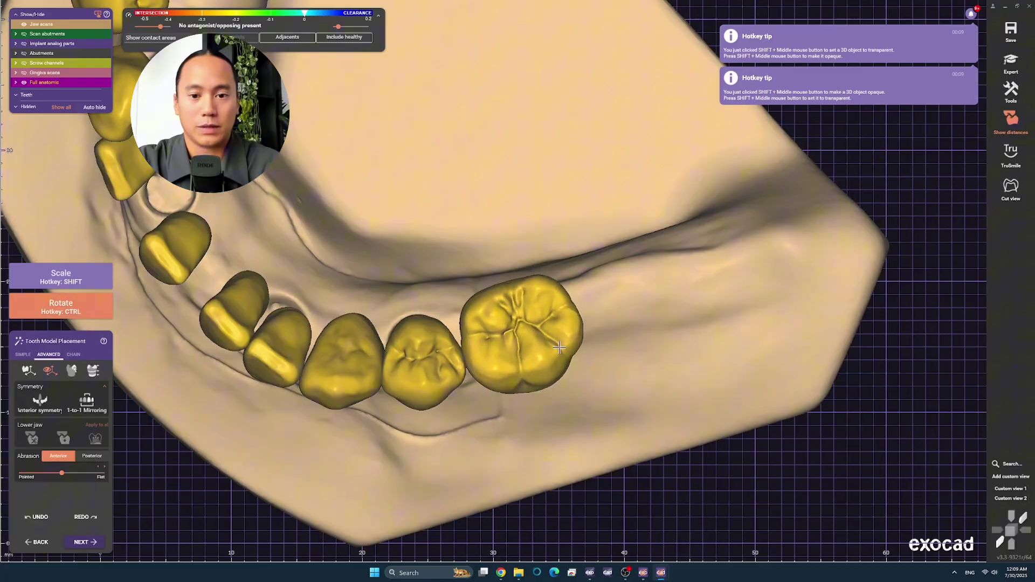
right_click_drag(560, 348, 578, 282)
scroll(578, 282, "up", 5)
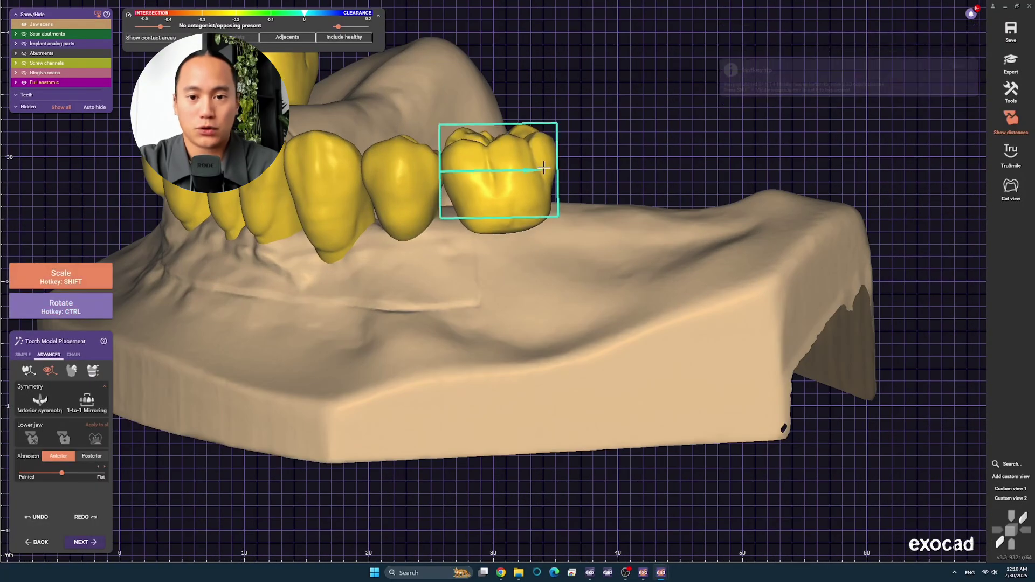
Step: Rotate the molar into line with its neighbours and check it from Custom view 1
left_click_drag(543, 168, 491, 143, "ctrl")
right_click_drag(508, 209, 645, 173)
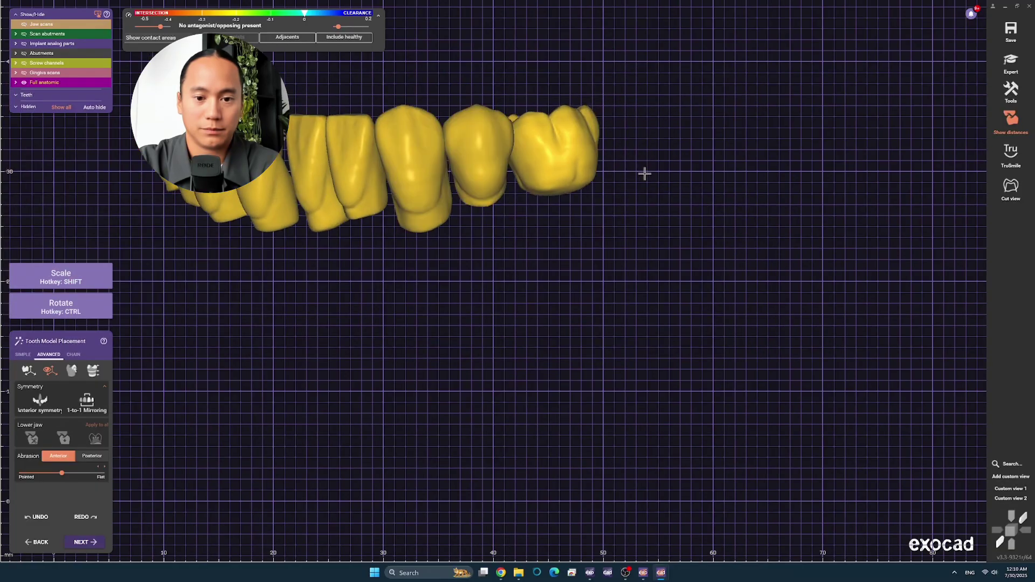
scroll(545, 355, "up", 5)
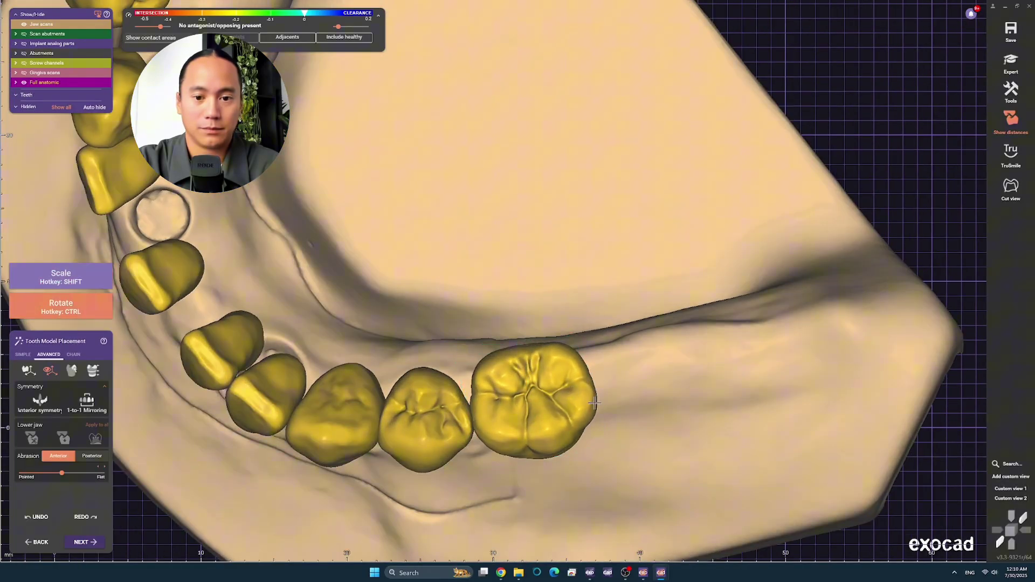
left_click(1021, 491)
left_click(1021, 490)
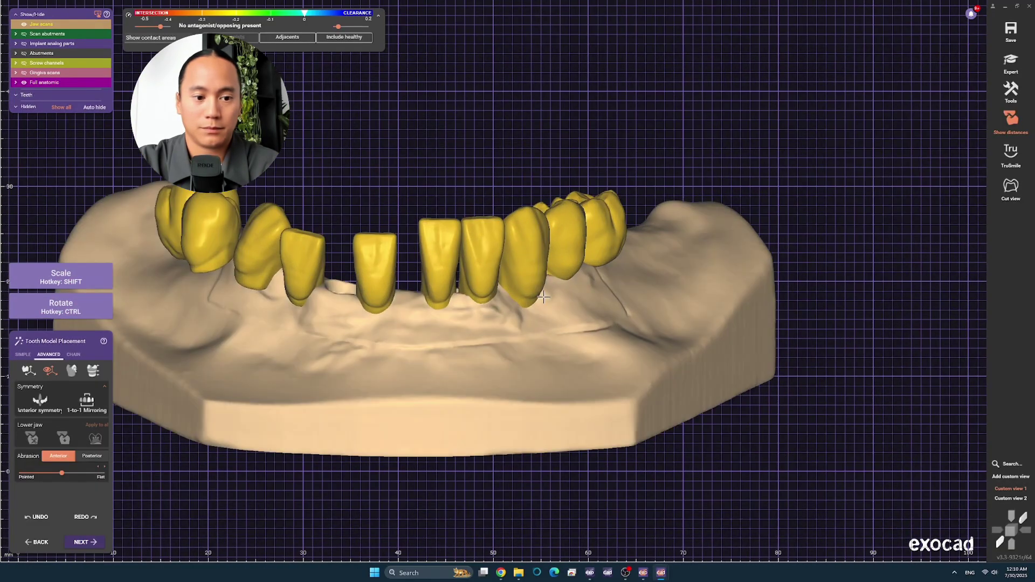
Step: Enable Move all simultaneously and mirror the teeth with Chain > Symmetry
left_click(22, 354)
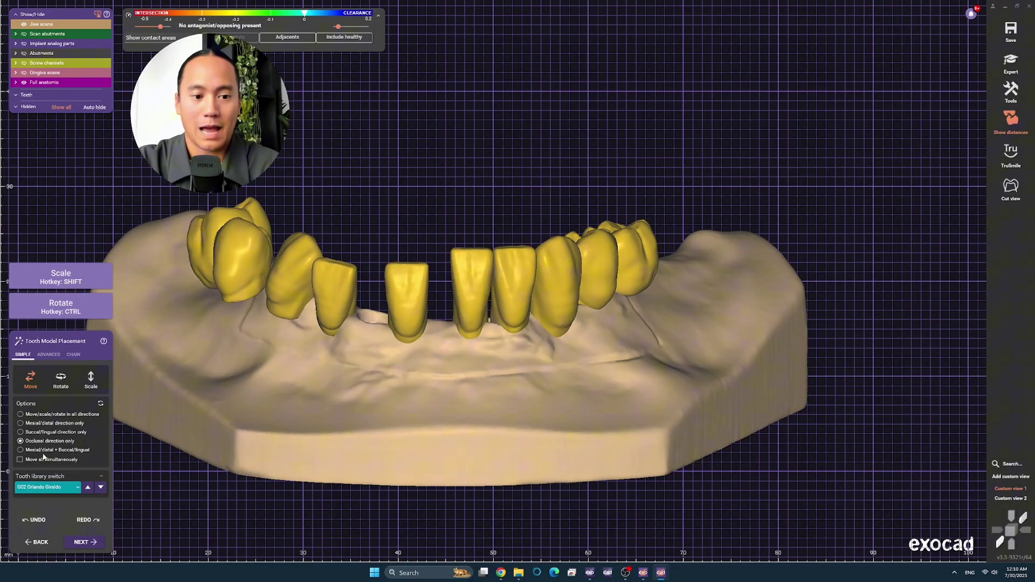
scroll(483, 233, "up", 2)
left_click(482, 233)
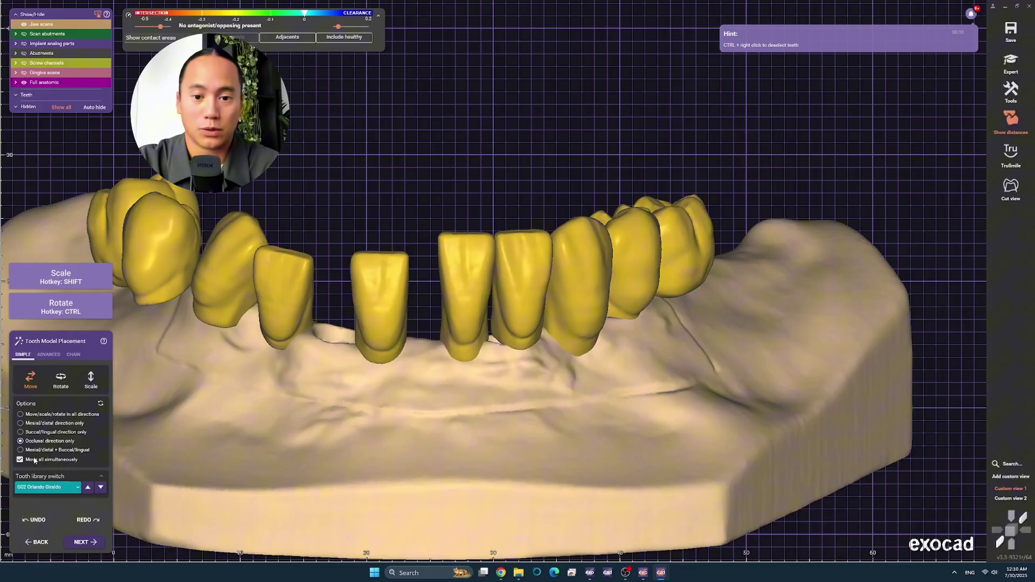
left_click(49, 355)
left_click(73, 354)
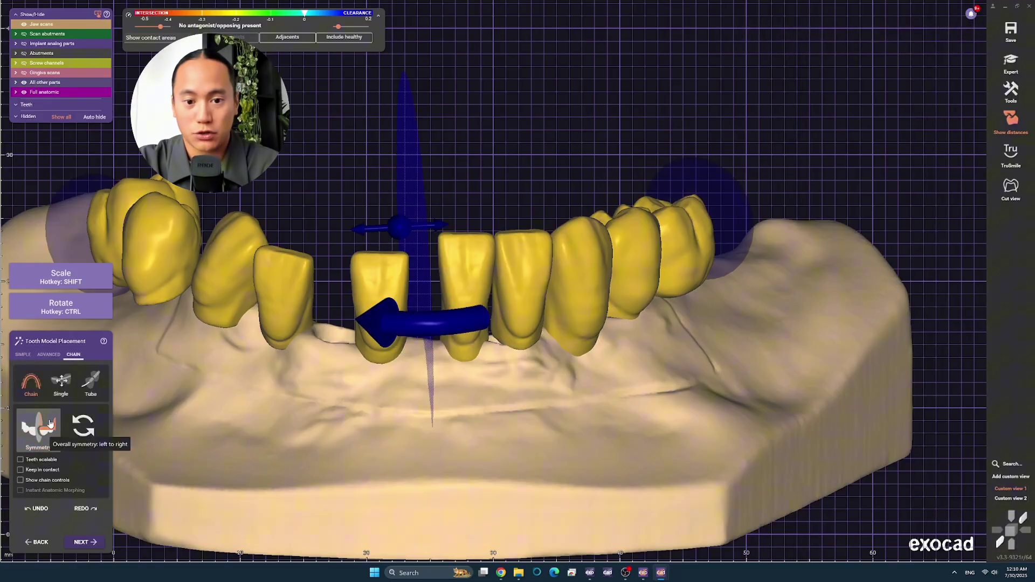
left_click(50, 421)
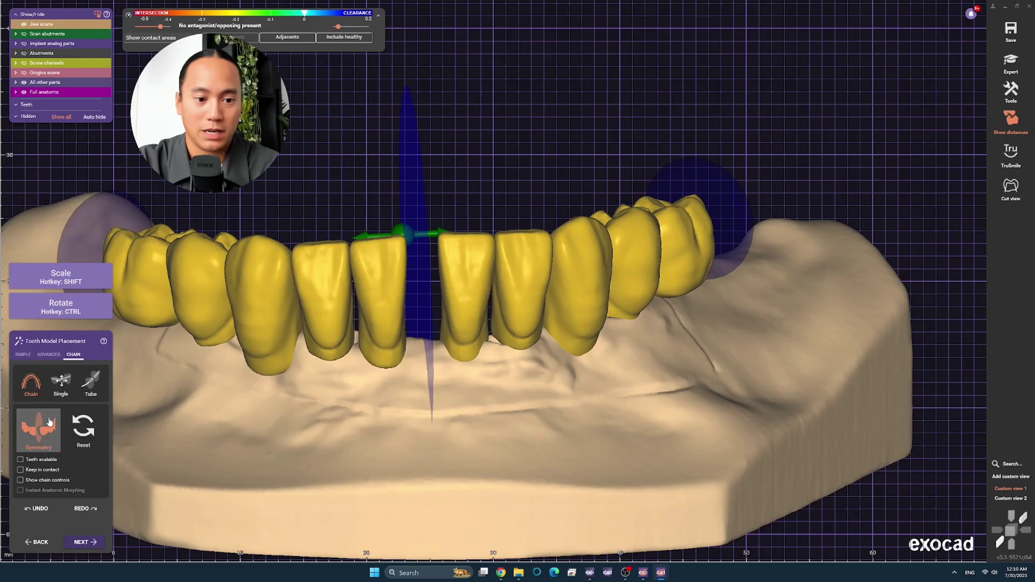
Step: Rotate the central and lateral incisors and the back-left molar into line
left_click(48, 355)
left_click_drag(410, 303, 416, 309, "ctrl")
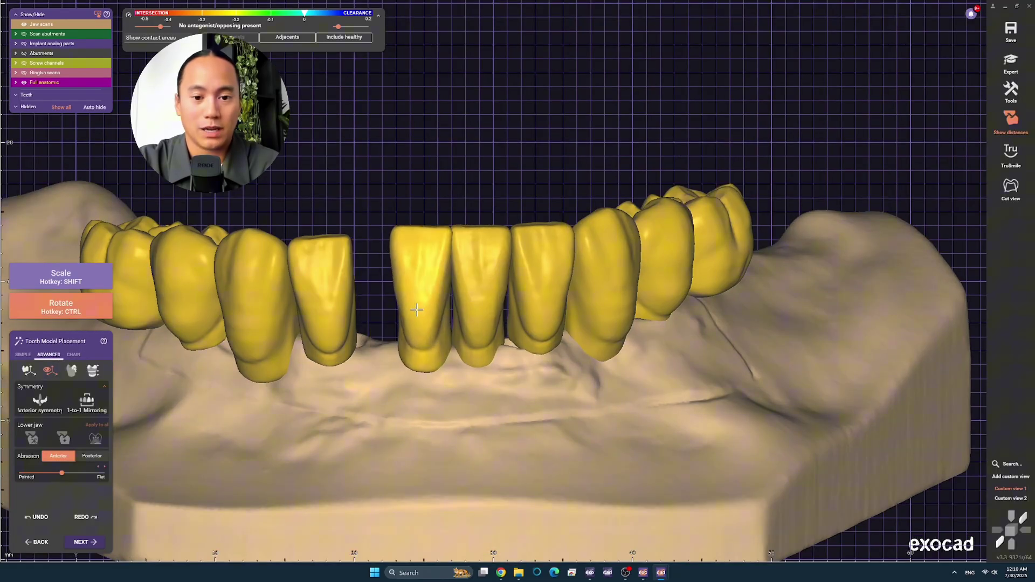
key("2")
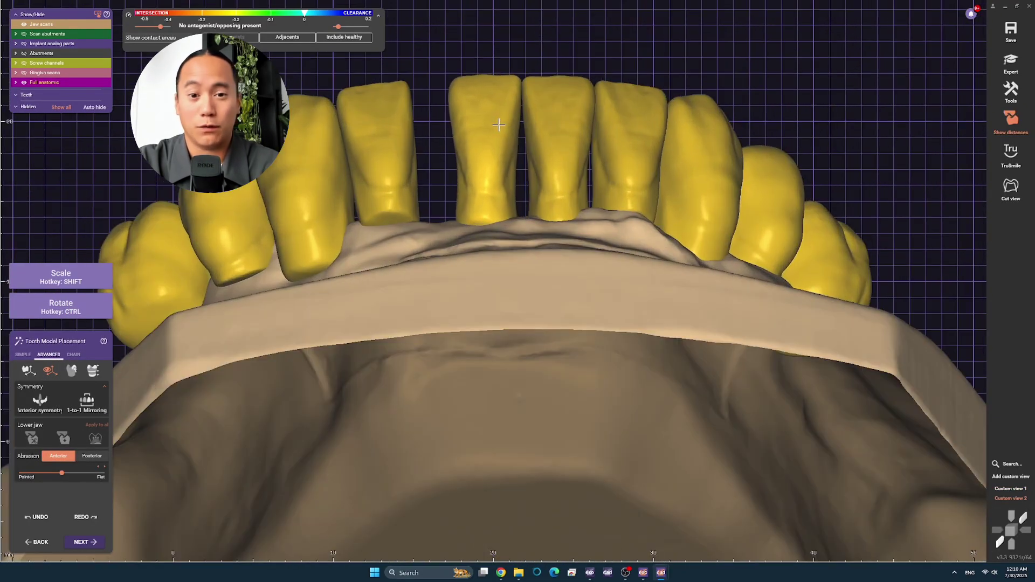
left_click_drag(499, 125, 421, 146, "ctrl")
key("5")
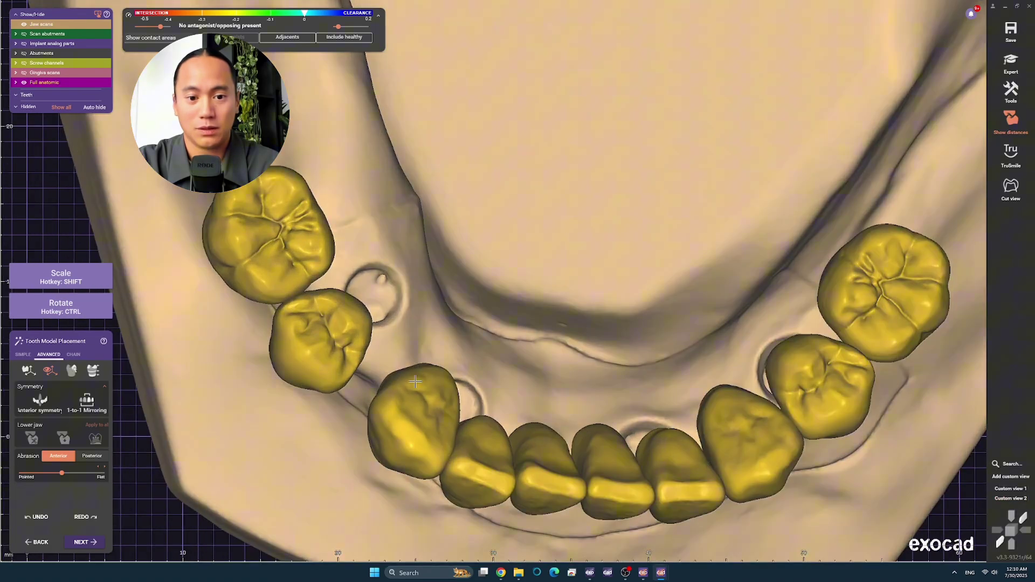
left_click_drag(378, 244, 381, 239, "ctrl")
Step: Mirror the left side of the arch onto the right and return to the frontal view
left_click(73, 354)
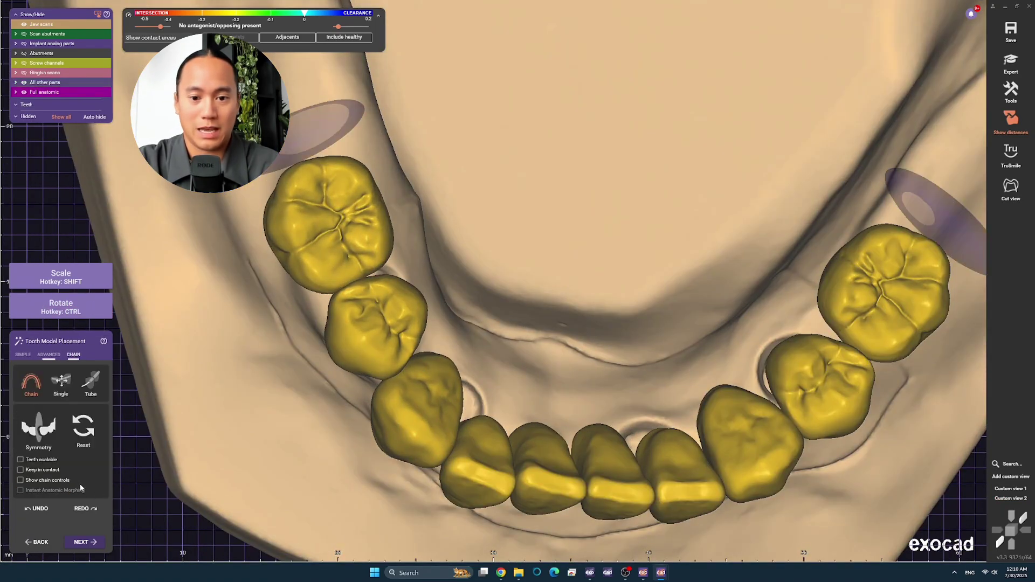
left_click(38, 429)
left_click(52, 429)
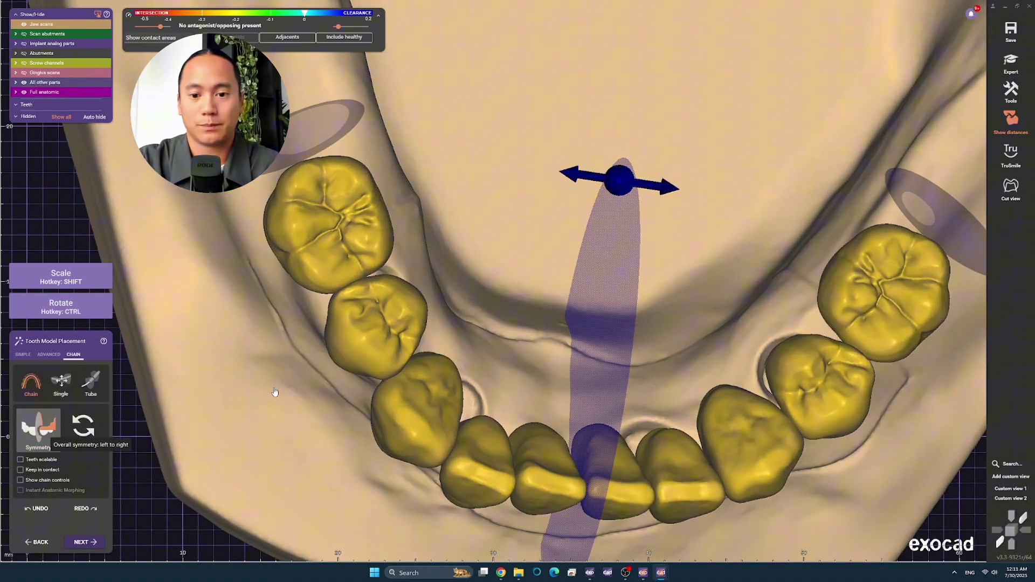
key("1")
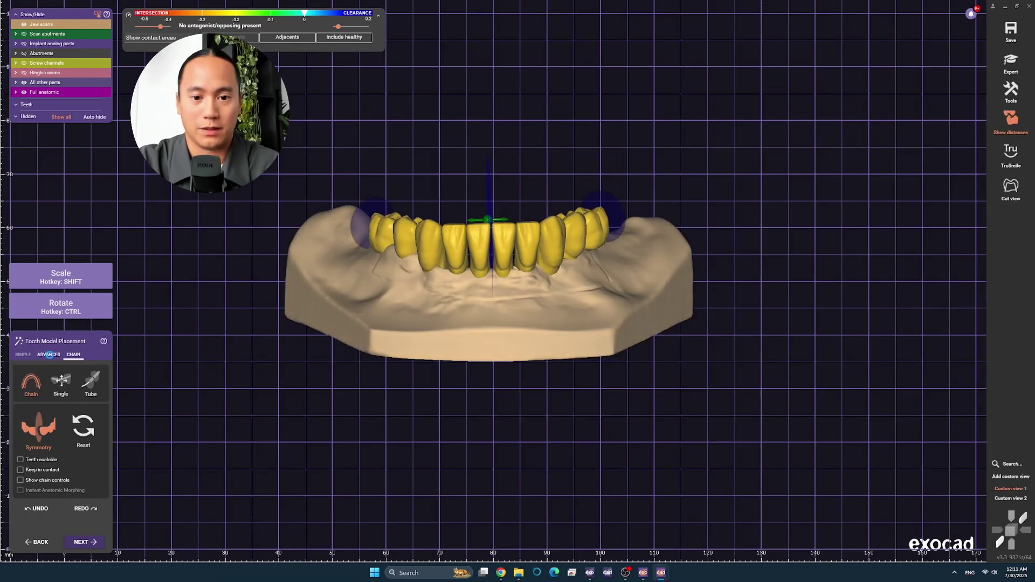
left_click(49, 355)
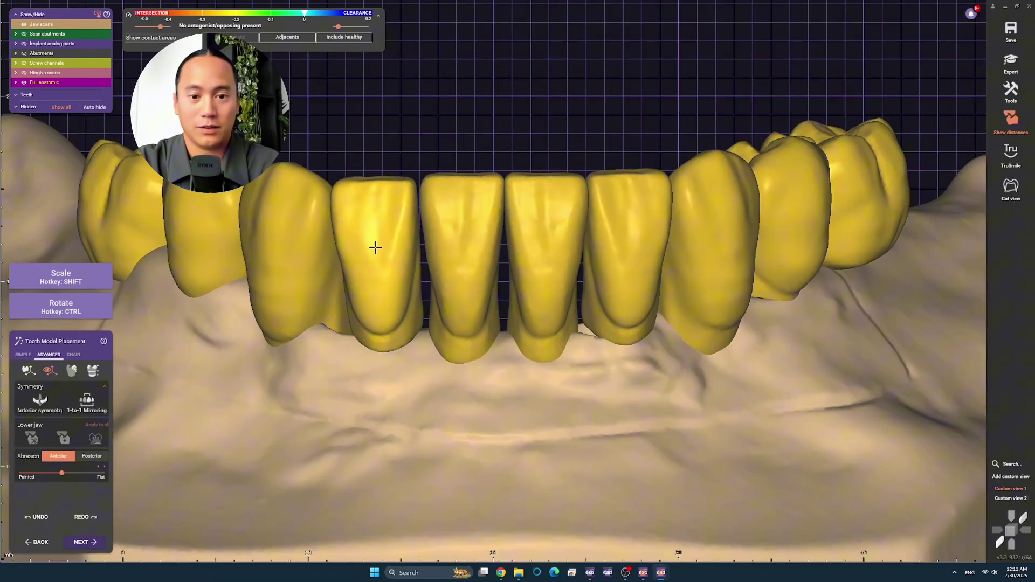
Step: Switch between Custom view 1 and top-down views to check the left lateral incisor
key("ctrl")
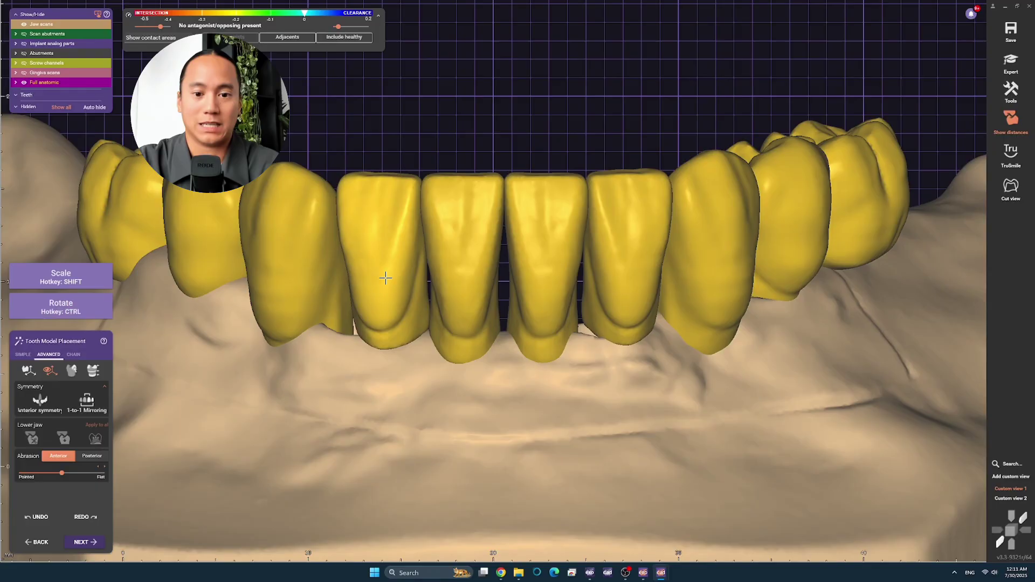
key("ctrl")
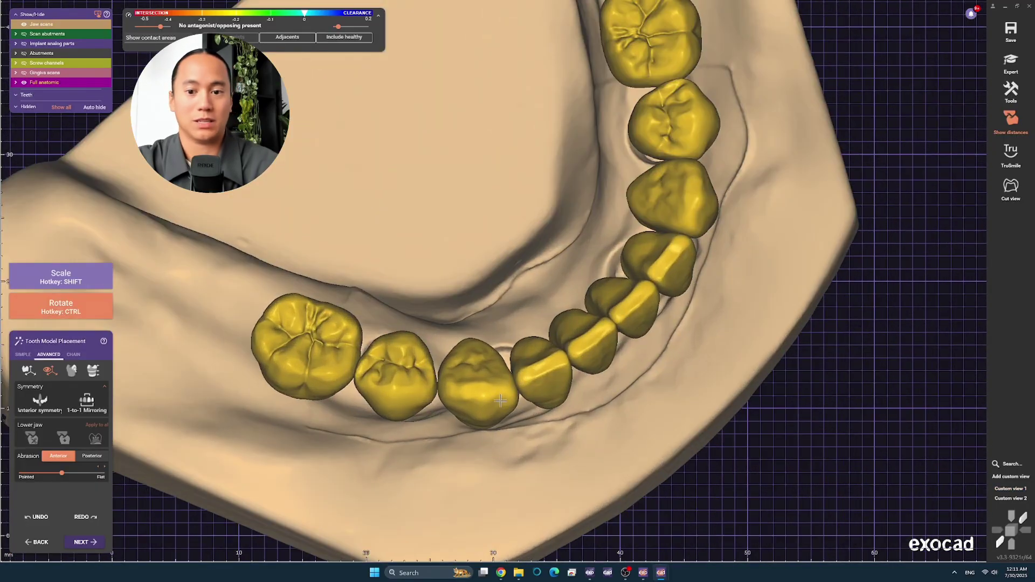
left_click(1006, 489)
key("ctrl")
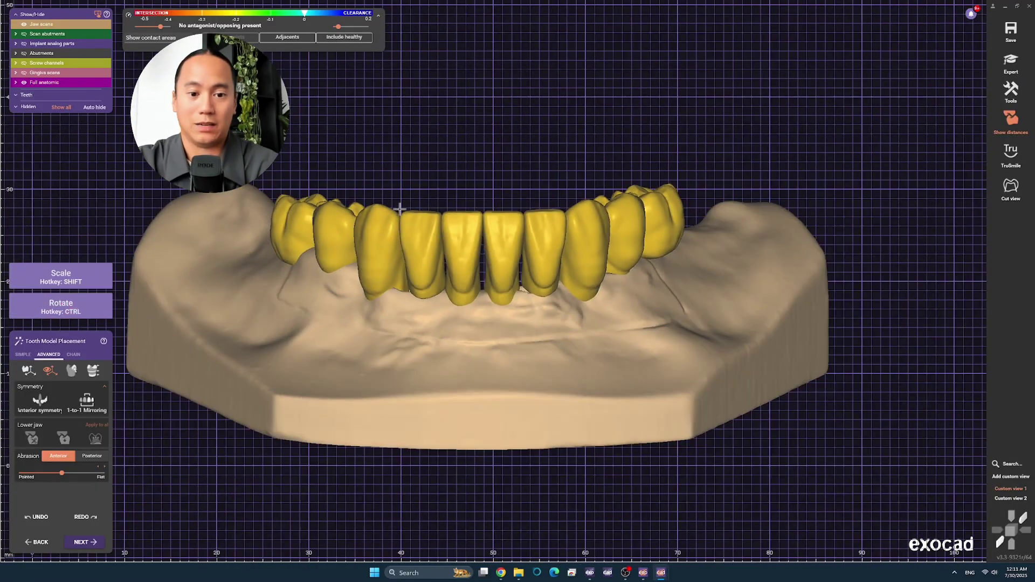
scroll(320, 288, "up", 3)
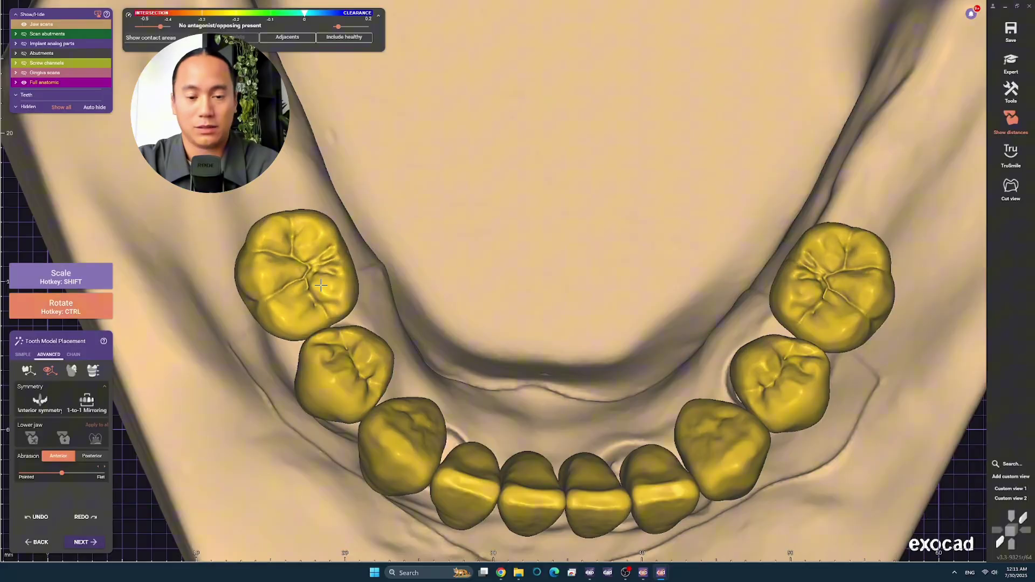
right_click_drag(301, 262, 563, 191)
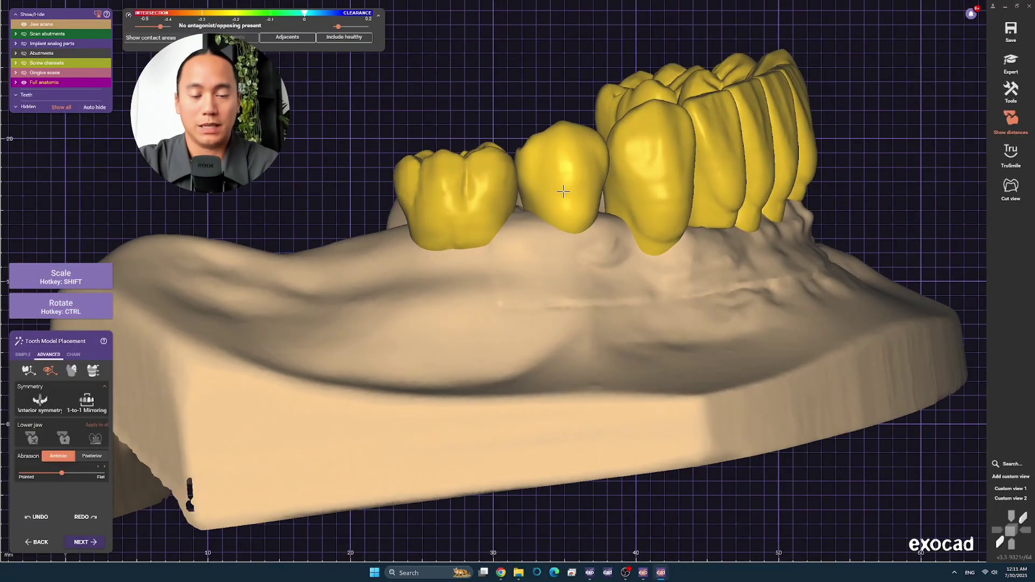
left_click(1006, 489)
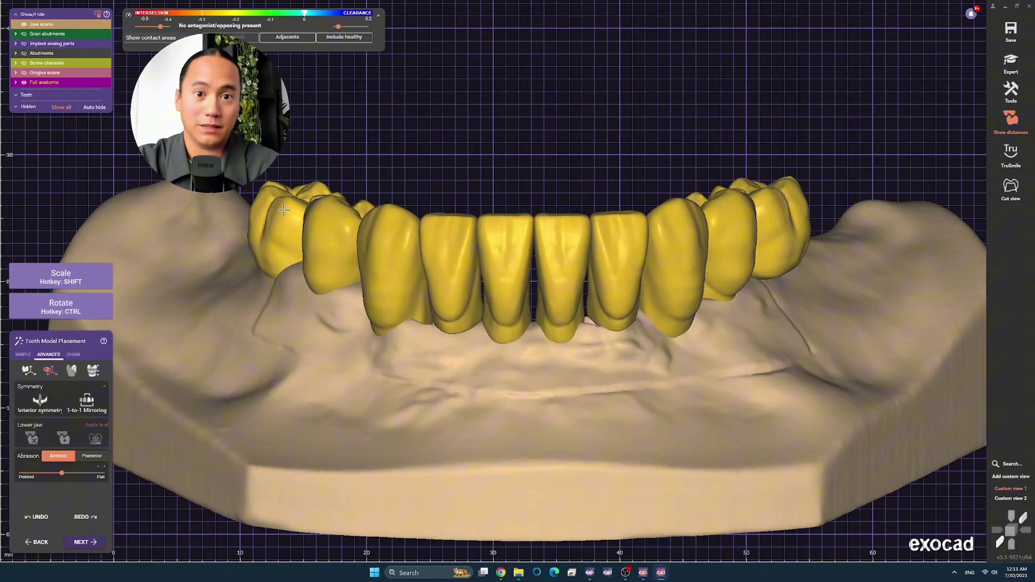
Step: Nudge the right posterior crowns into line and check the arch from above
left_click_drag(766, 216, 734, 219, "ctrl")
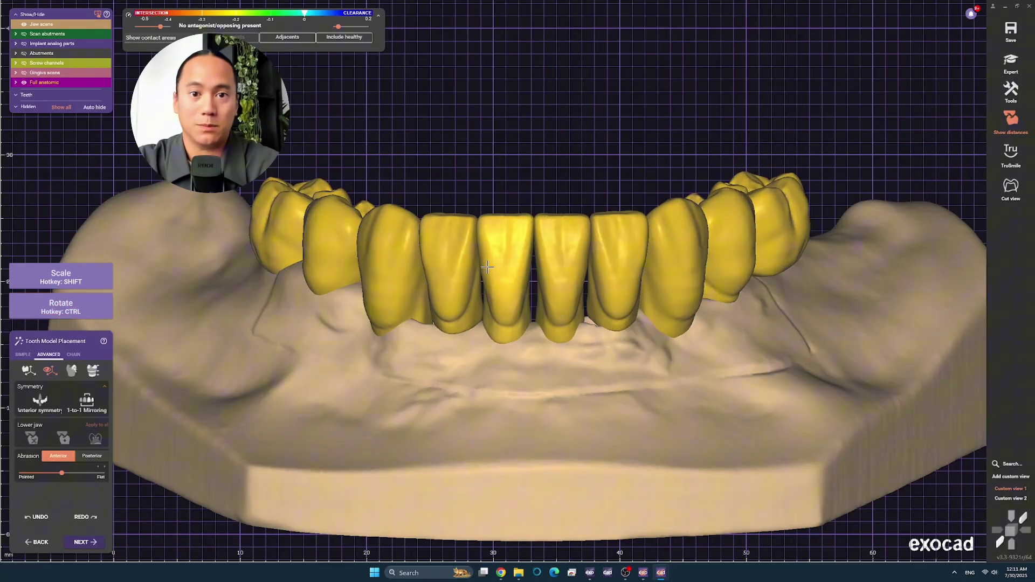
scroll(487, 266, "down", 3)
right_click_drag(487, 267, 497, 326)
scroll(530, 340, "up", 3)
scroll(683, 328, "up", 3)
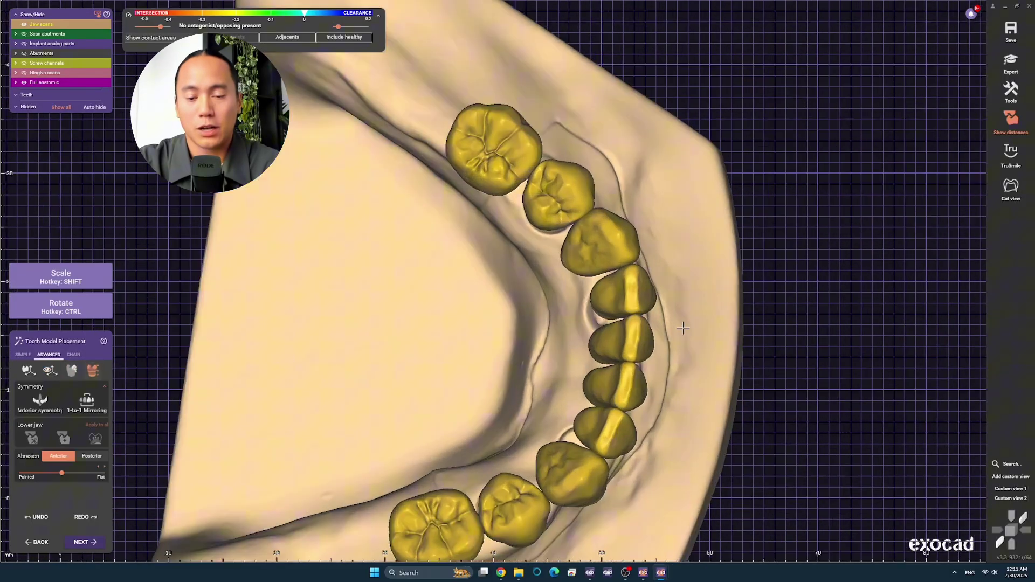
scroll(684, 328, "up", 5)
scroll(713, 435, "down", 5)
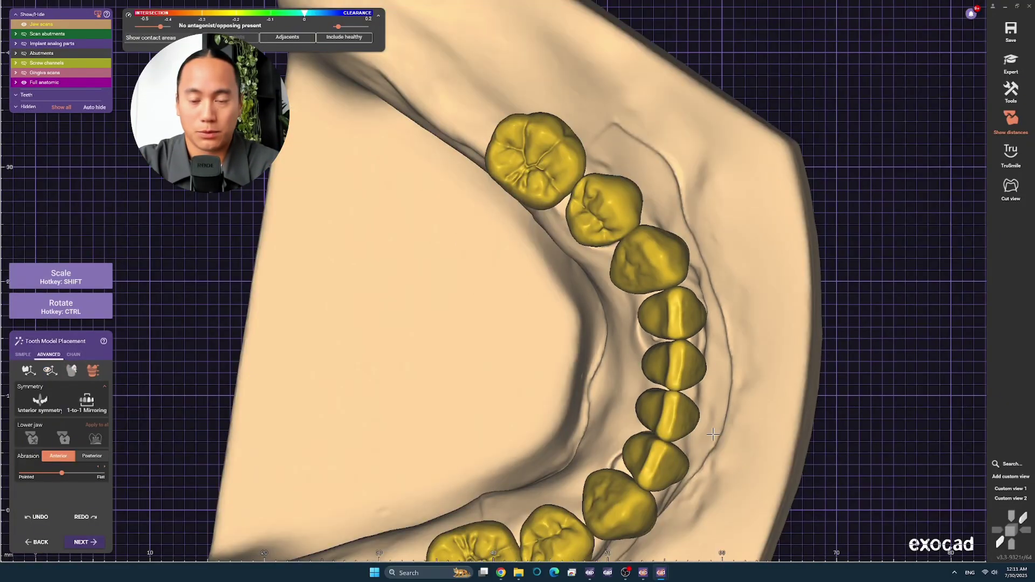
scroll(713, 434, "up", 4)
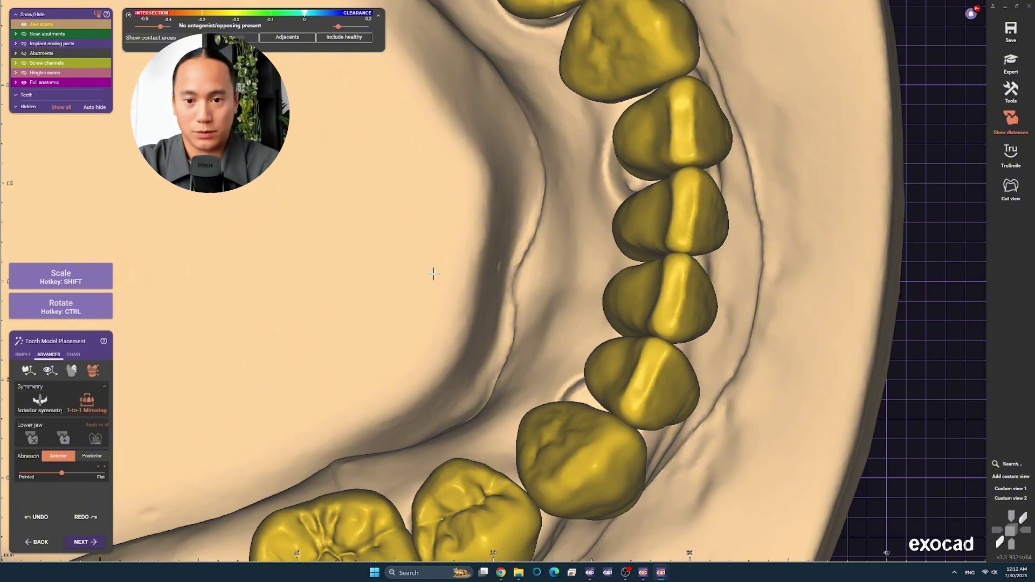
Step: Orbit and zoom around the lower arch to inspect the crowns from both sides
right_click_drag(434, 274, 618, 487)
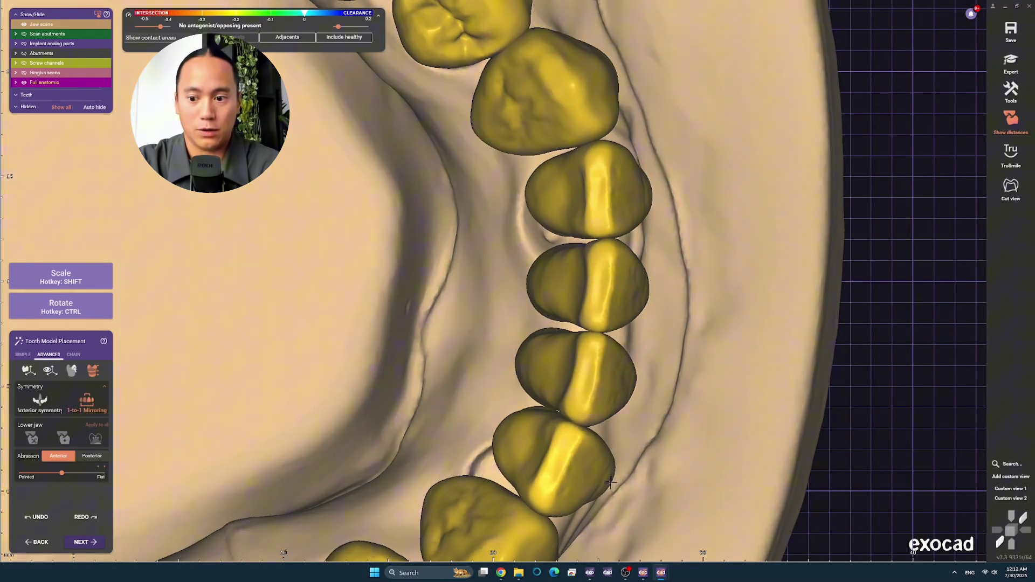
right_click_drag(610, 482, 528, 351)
scroll(666, 295, "down", 5)
scroll(527, 329, "up", 5)
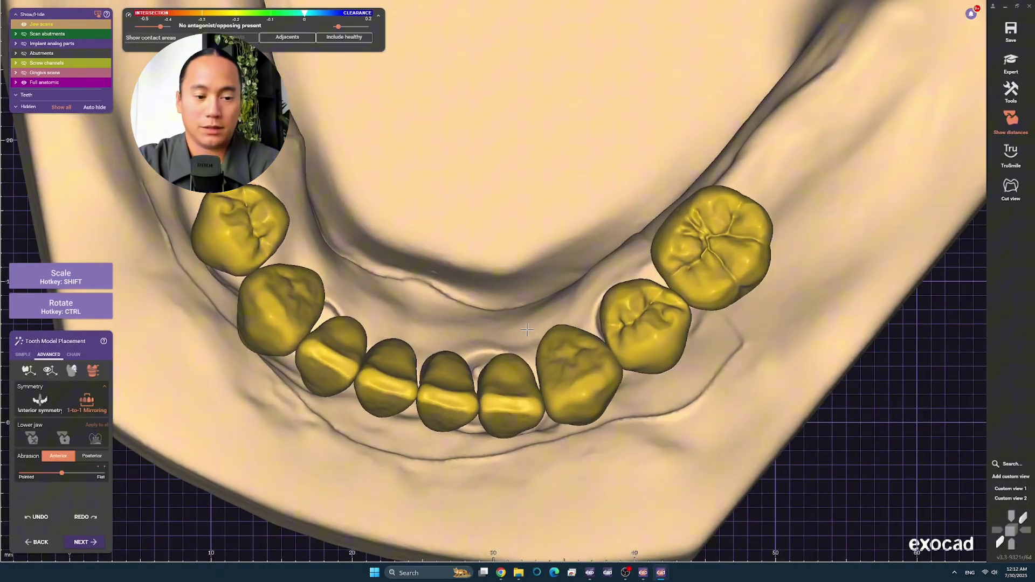
scroll(527, 329, "up", 2)
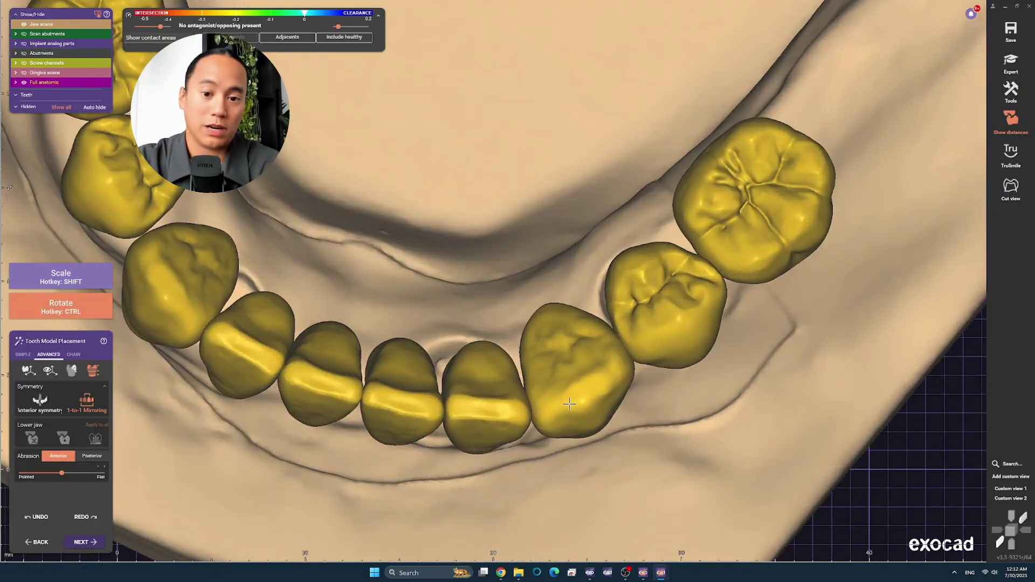
scroll(596, 390, "down", 5)
right_click_drag(596, 389, 370, 165)
scroll(593, 302, "up", 3)
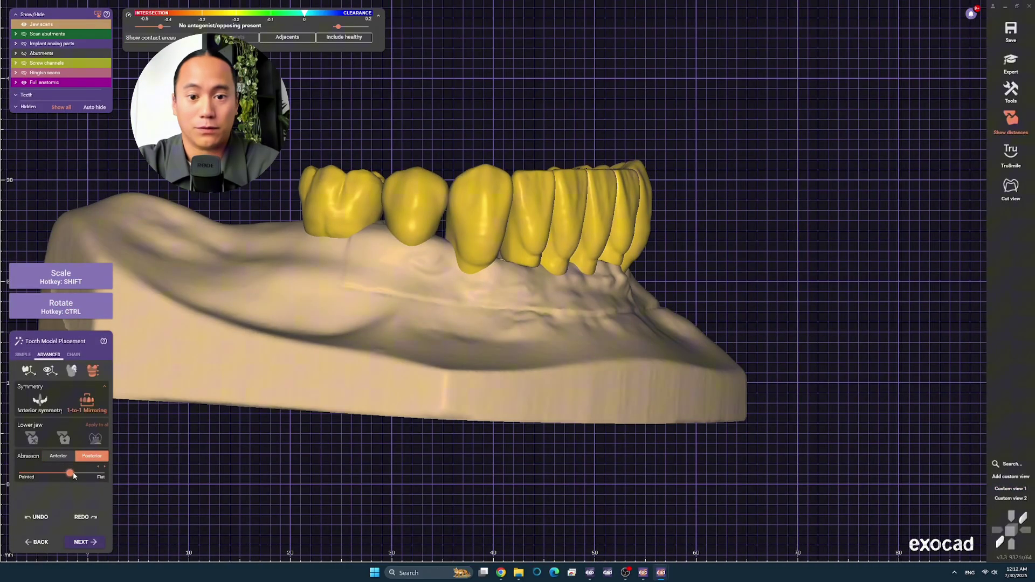
scroll(324, 323, "down", 3)
right_click_drag(323, 324, 122, 344)
scroll(487, 203, "up", 3)
scroll(518, 235, "up", 2)
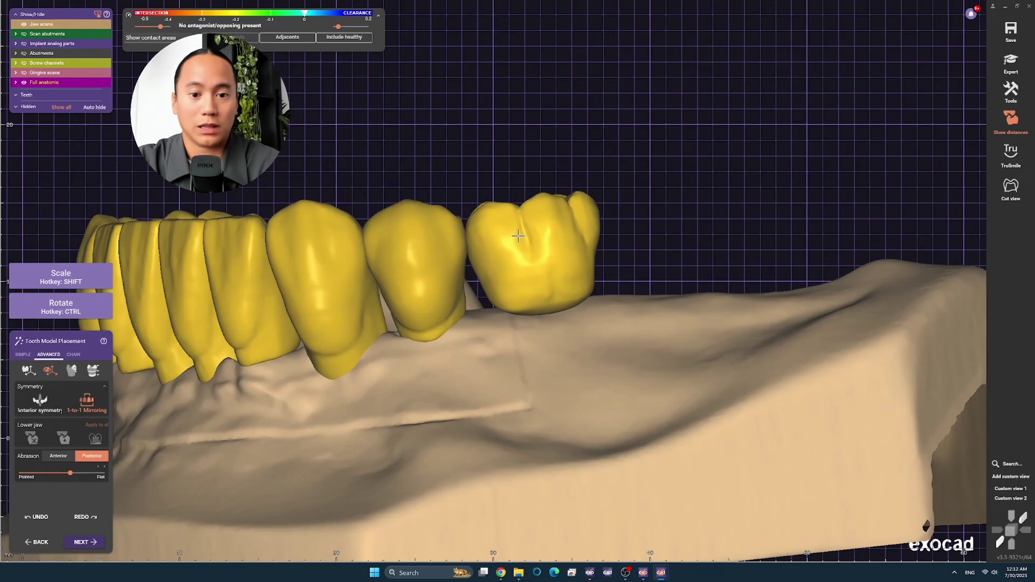
scroll(518, 236, "down", 3)
right_click_drag(518, 236, 549, 286)
scroll(549, 286, "up", 2)
Step: Apply Anterior symmetry to the lower teeth and check the midline from Custom view 1
left_click(40, 402)
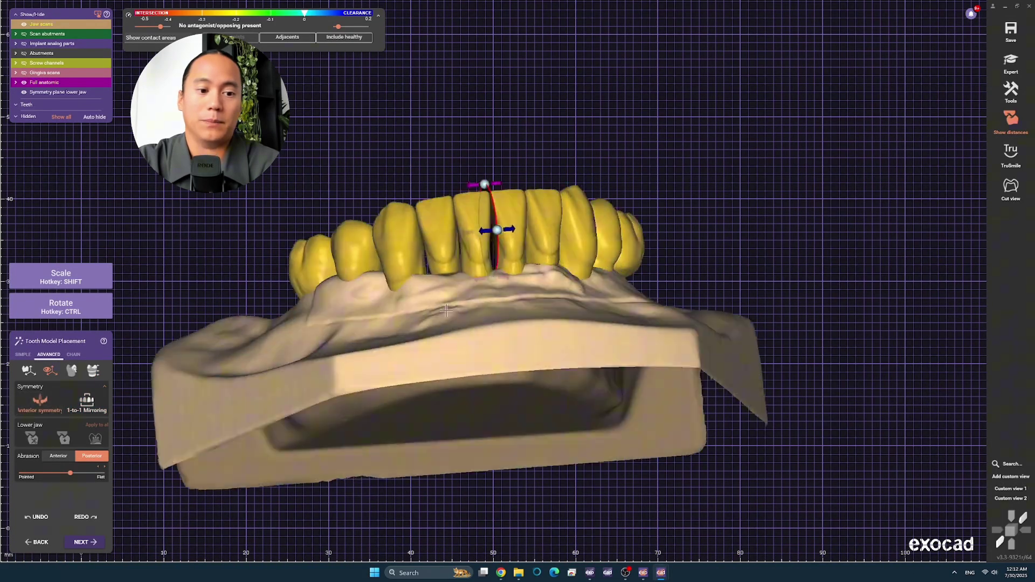
scroll(507, 209, "up", 4)
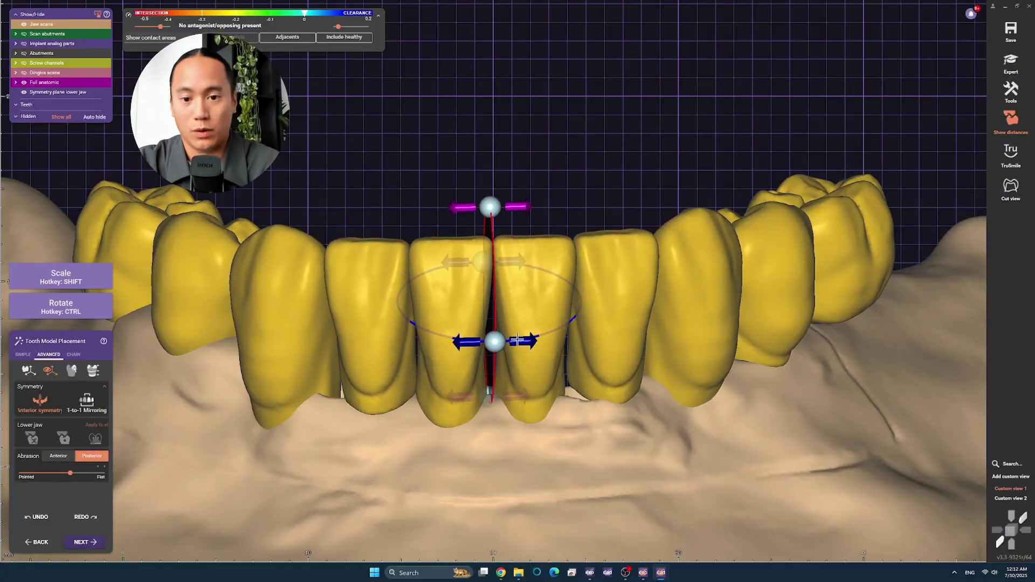
right_click_drag(512, 341, 501, 313)
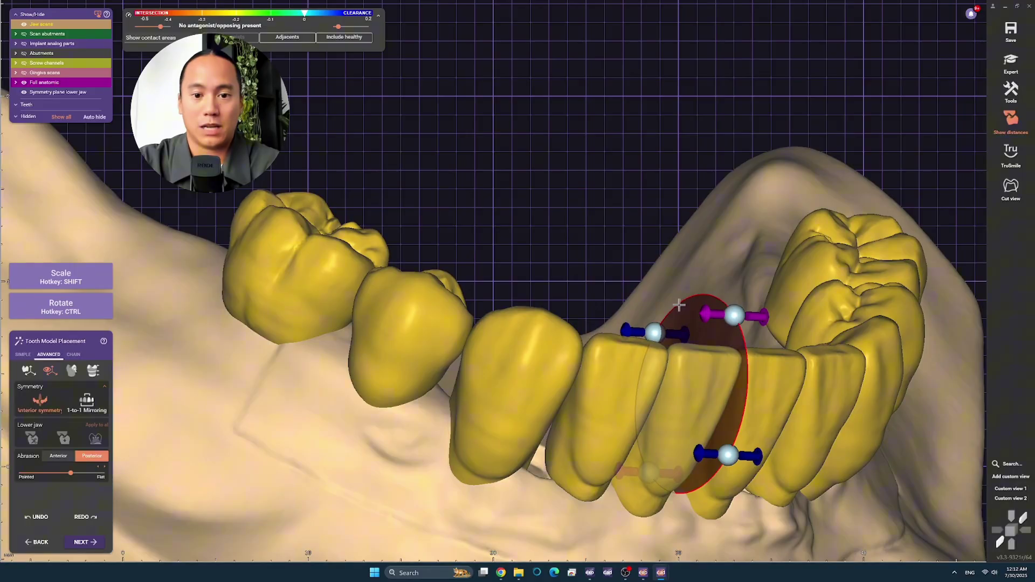
right_click_drag(678, 306, 497, 317)
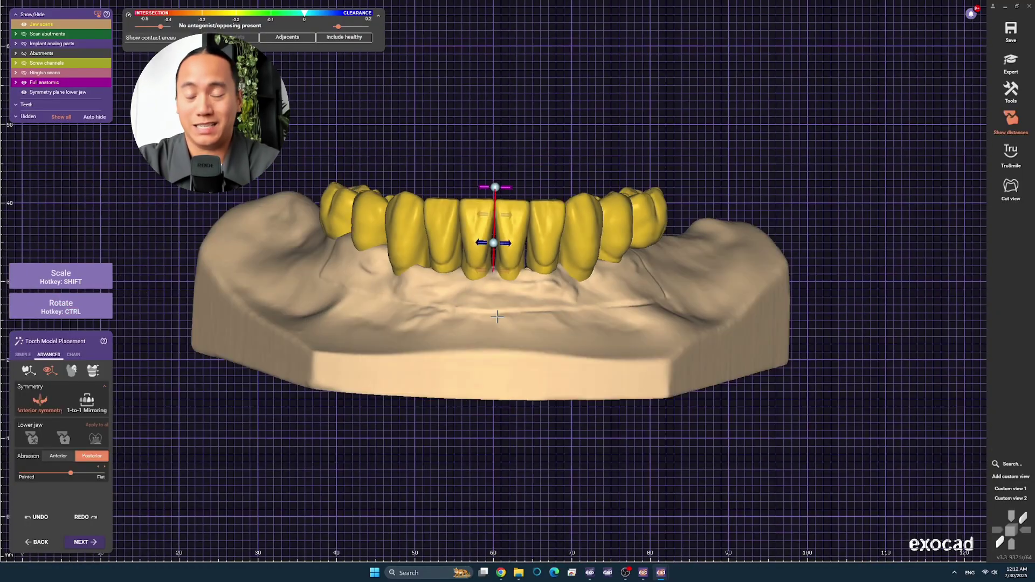
key("1")
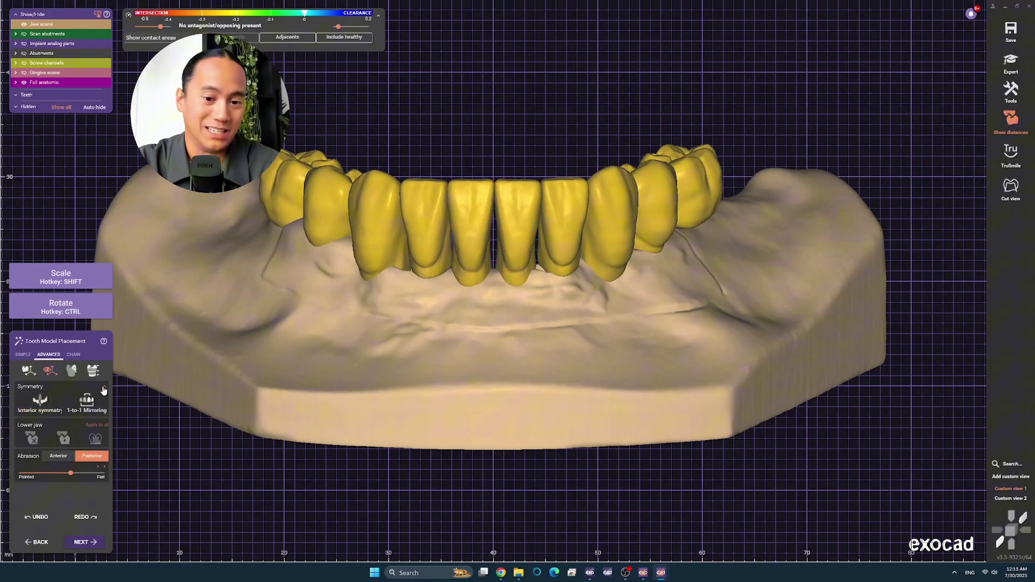
Step: Review the symmetry settings and inspect the finished tooth setup in frontal and occlusal views
left_click(102, 387)
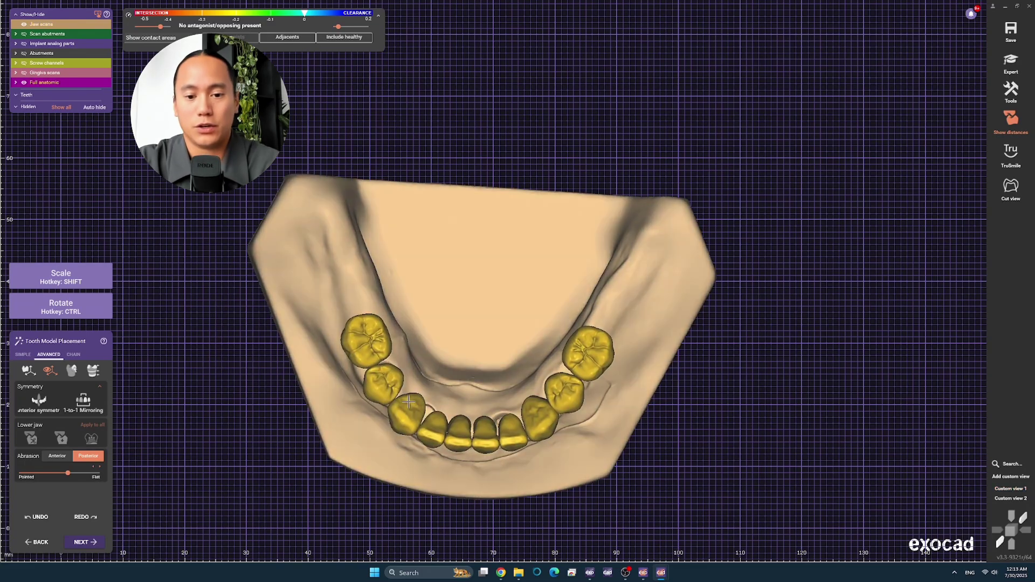
scroll(783, 380, "up", 5)
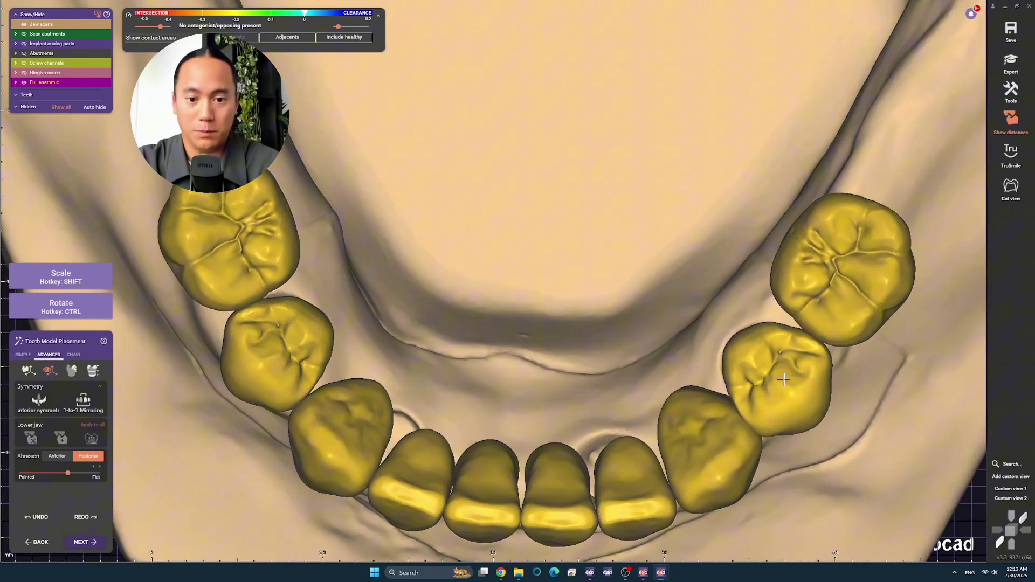
scroll(520, 483, "up", 6)
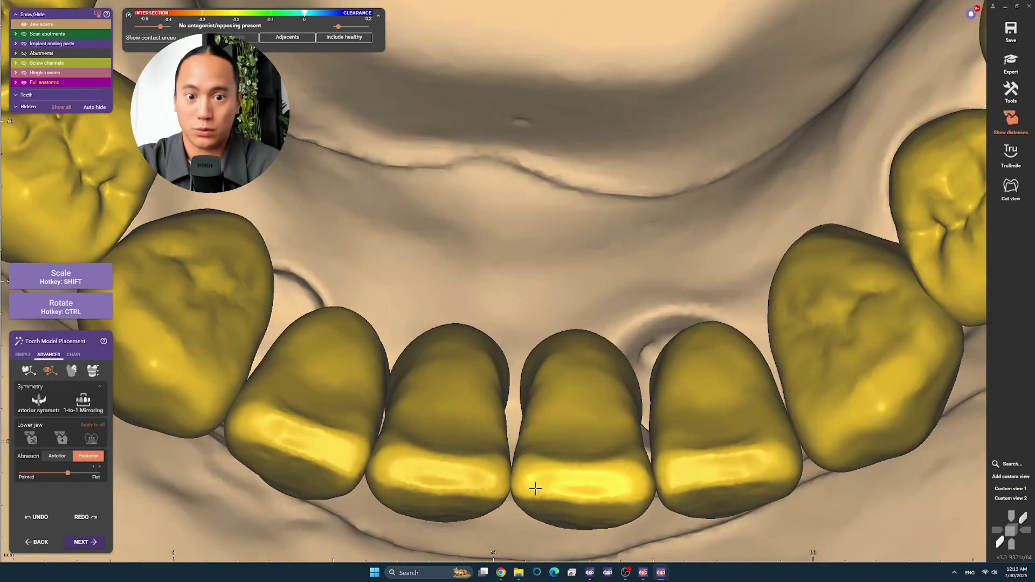
key("ctrl")
key("1")
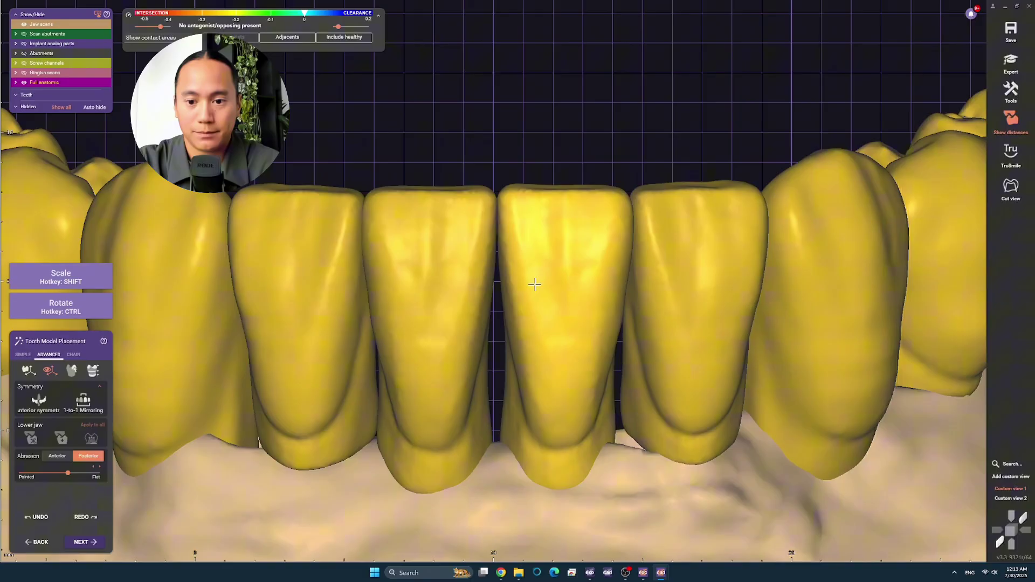
scroll(541, 338, "down", 5)
scroll(462, 331, "up", 5)
key("shift")
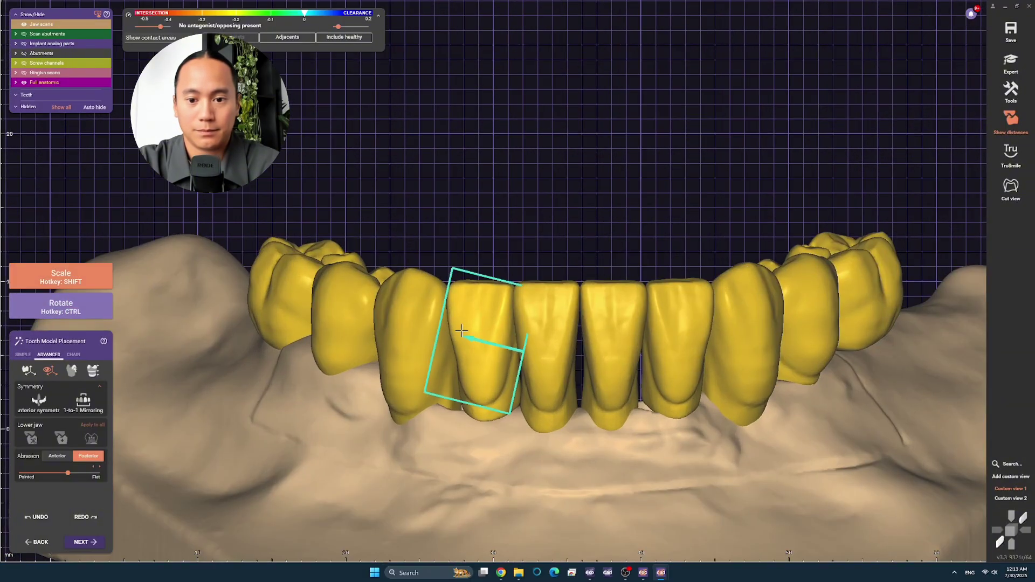
key("2")
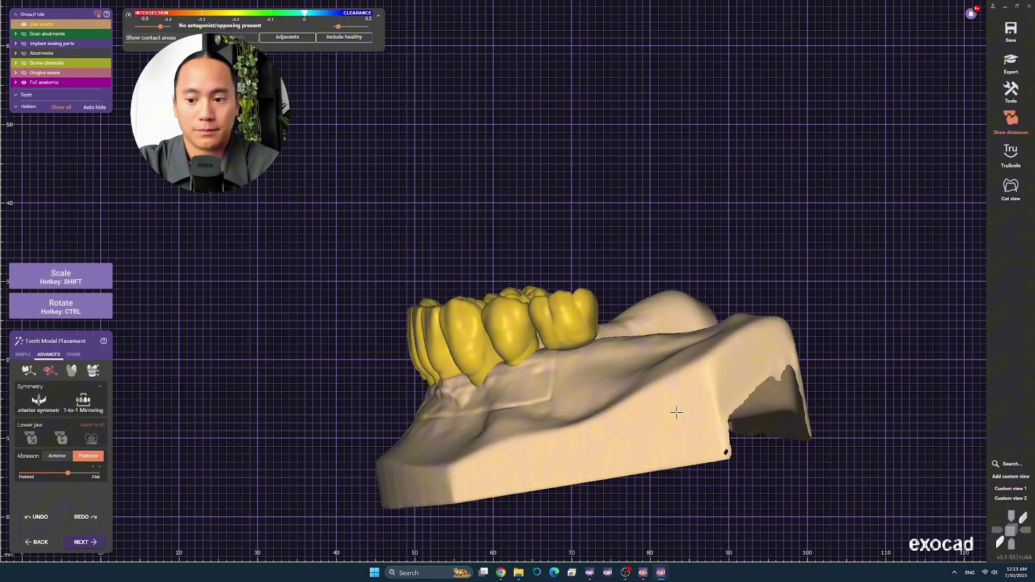
key("1")
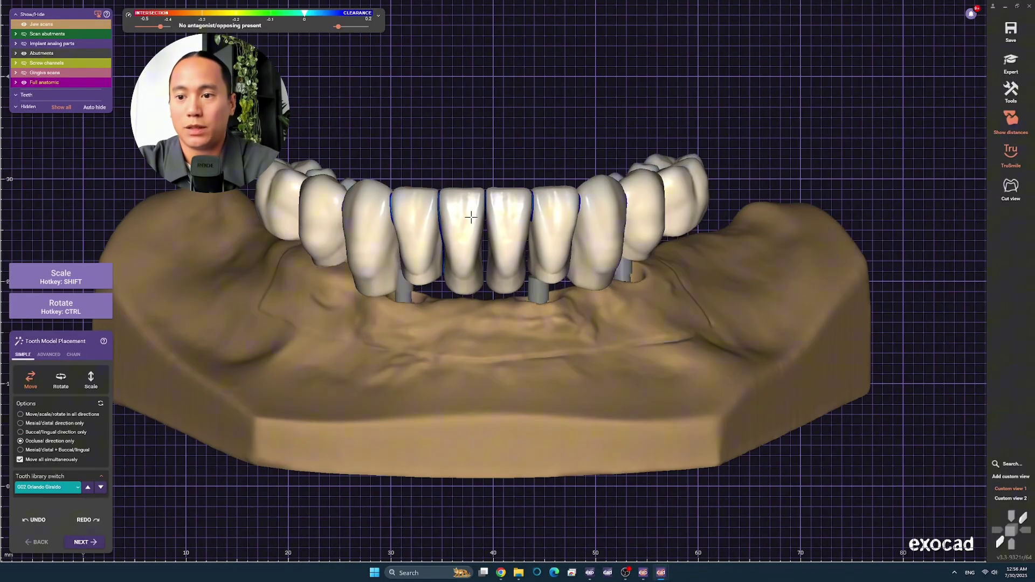
scroll(473, 221, "down", 2)
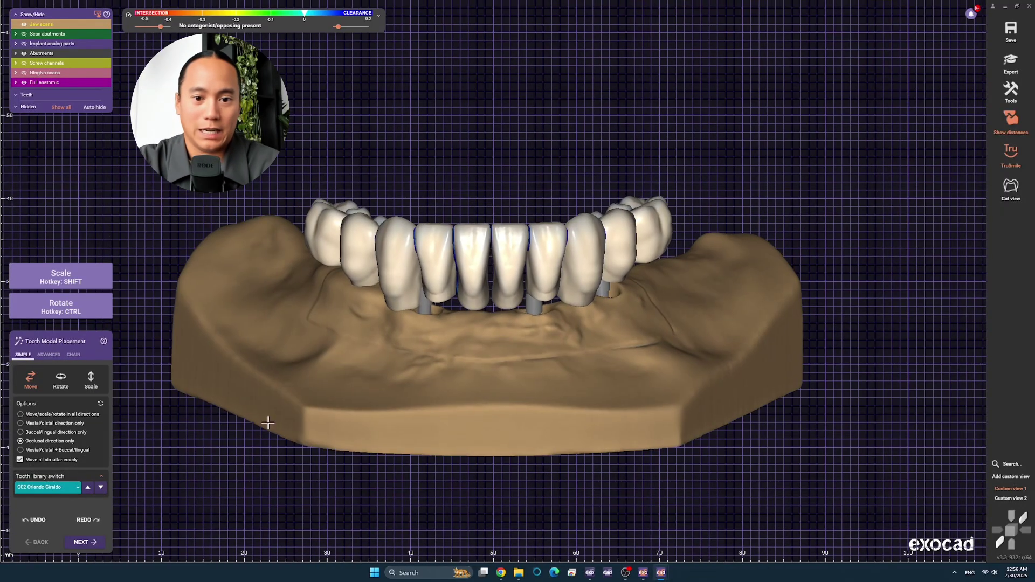
right_click_drag(388, 331, 539, 302)
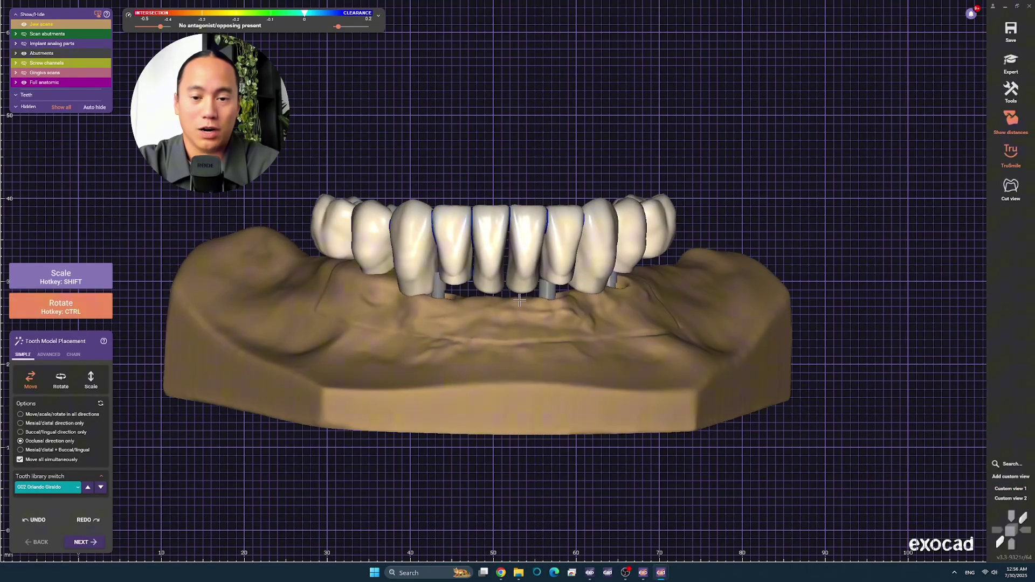
Step: Reduce the abutment bottoms' Top angle and switch them to Free-form bottom
left_click_drag(539, 302, 542, 300, "ctrl")
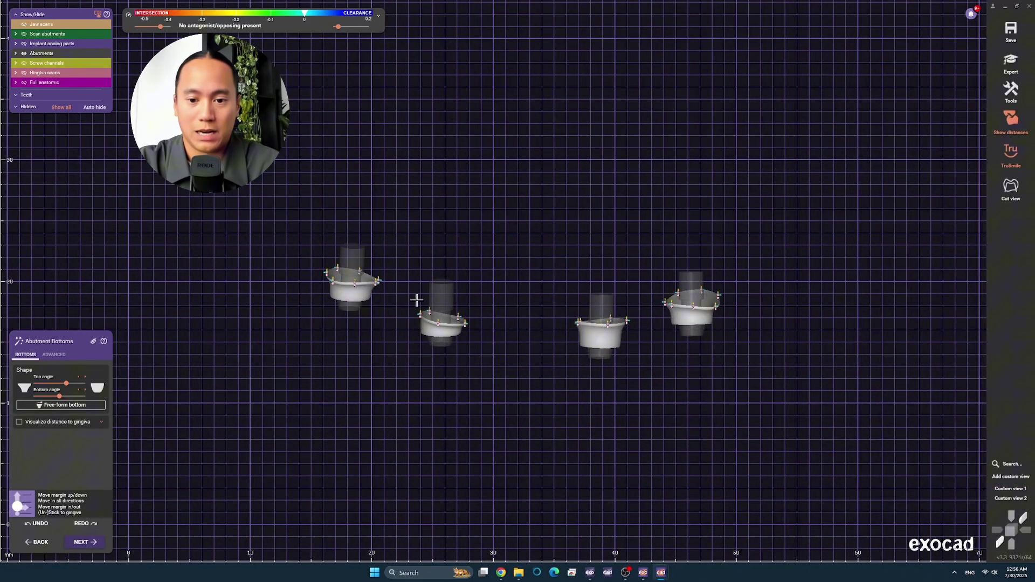
left_click_drag(66, 384, 48, 384)
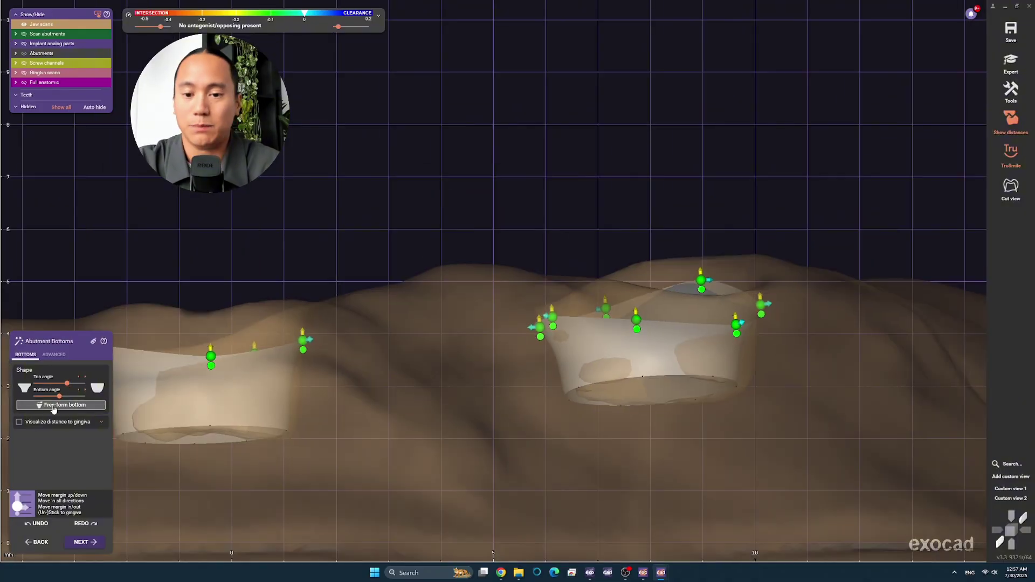
left_click(54, 407)
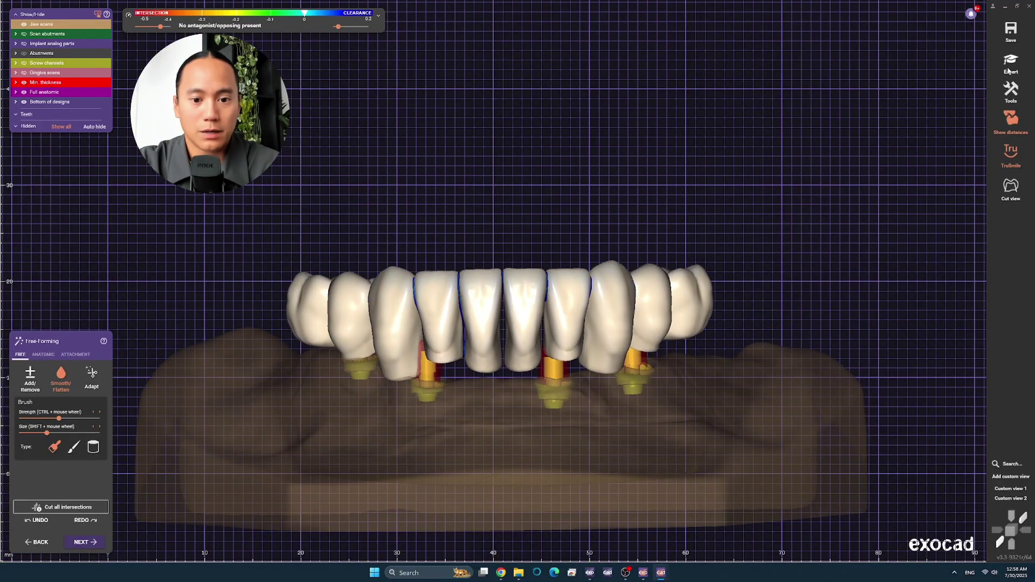
Step: Generate a Virtual Waxup Bottom from the Expert menu and confirm it with OK
left_click(1010, 69)
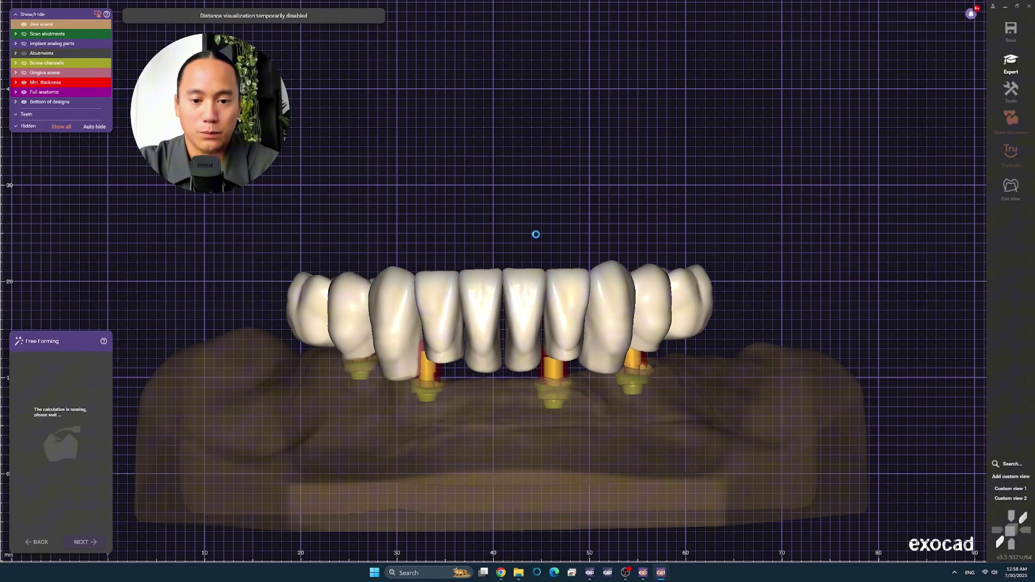
left_click(592, 461)
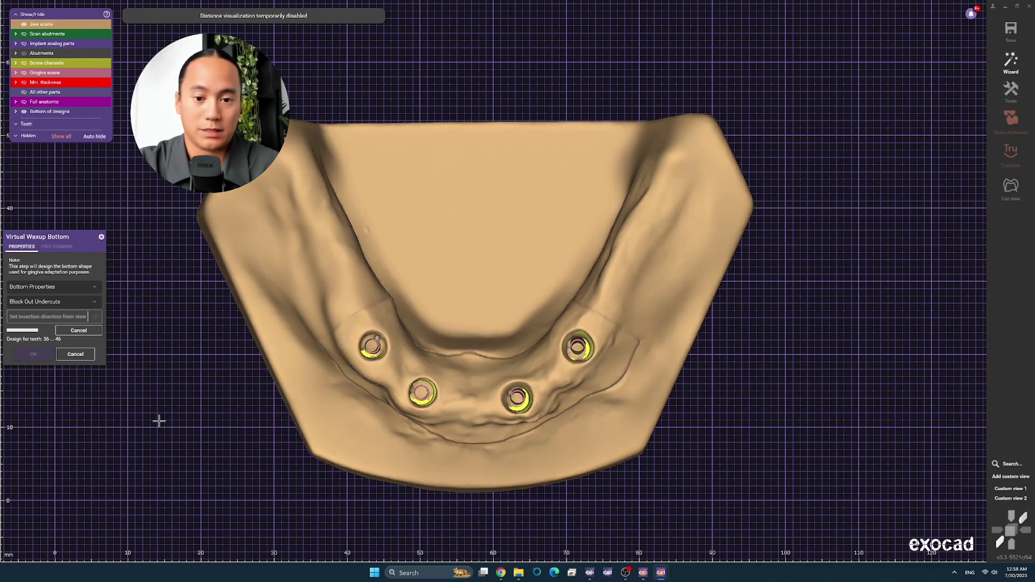
left_click(33, 354)
Step: Start Gingiva Base Design and place the first margin points near the molar
right_click(194, 384)
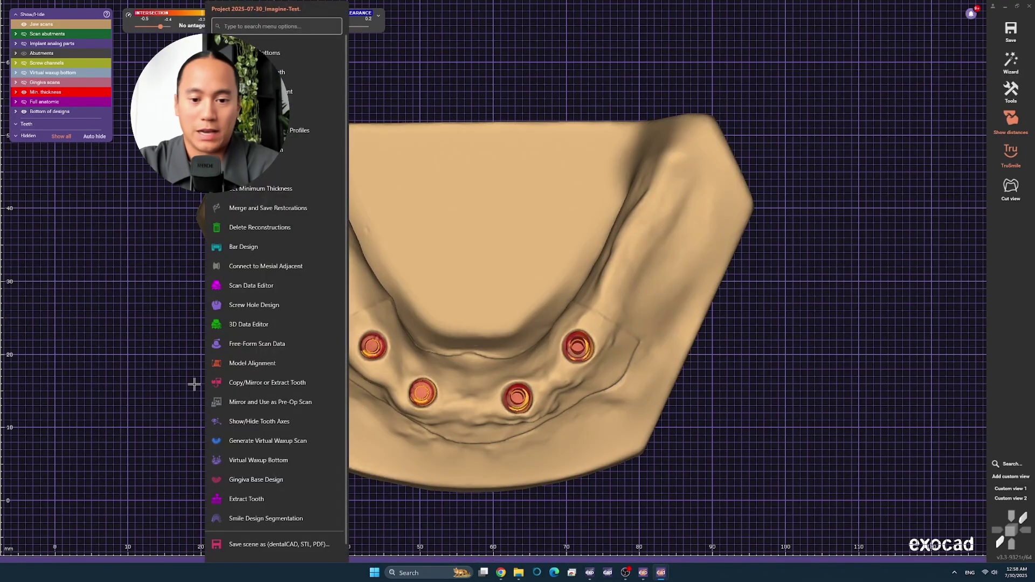
left_click(256, 480)
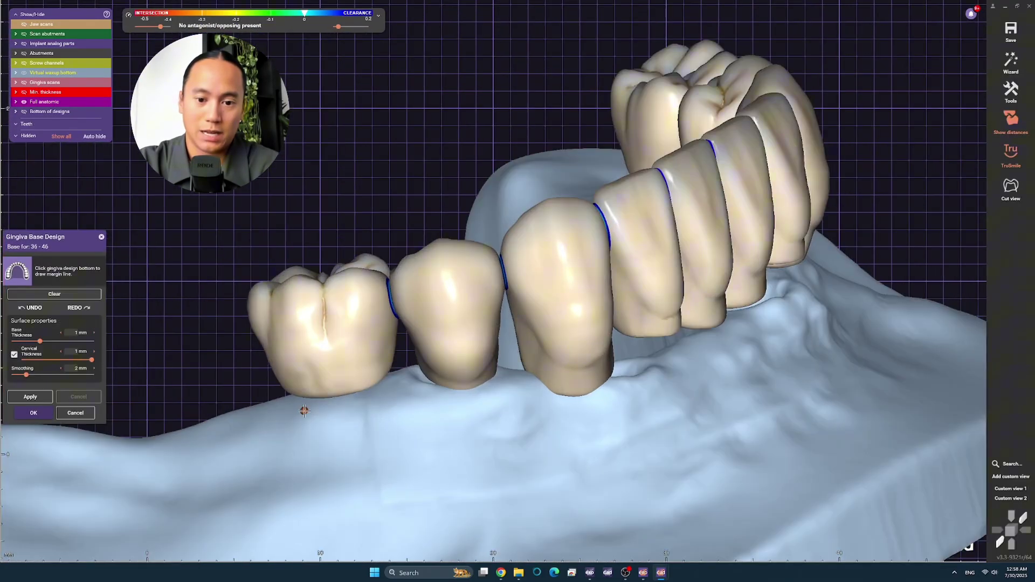
left_click(677, 367)
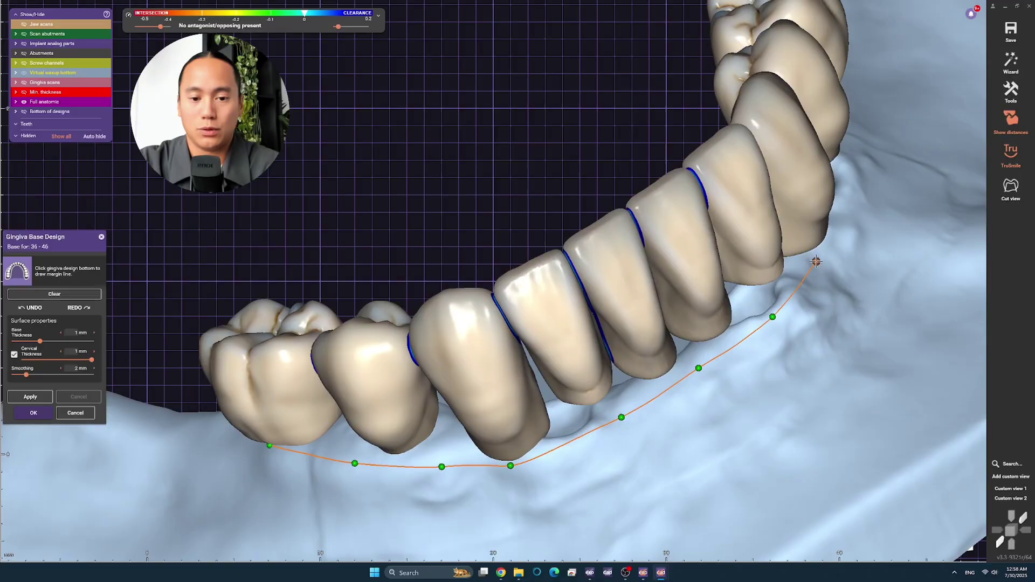
right_click_drag(817, 262, 756, 422)
scroll(763, 415, "up", 2)
scroll(755, 422, "up", 1)
left_click(838, 408)
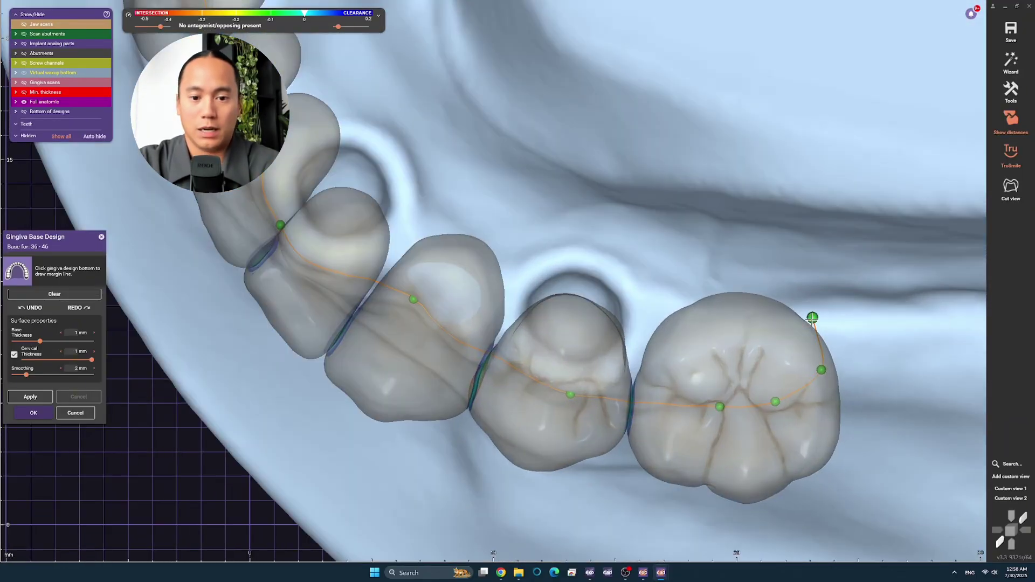
Step: Extend the margin line around the arch and apply the gingiva base with 1 mm thickness
right_click_drag(811, 318, 504, 405)
left_click(504, 405)
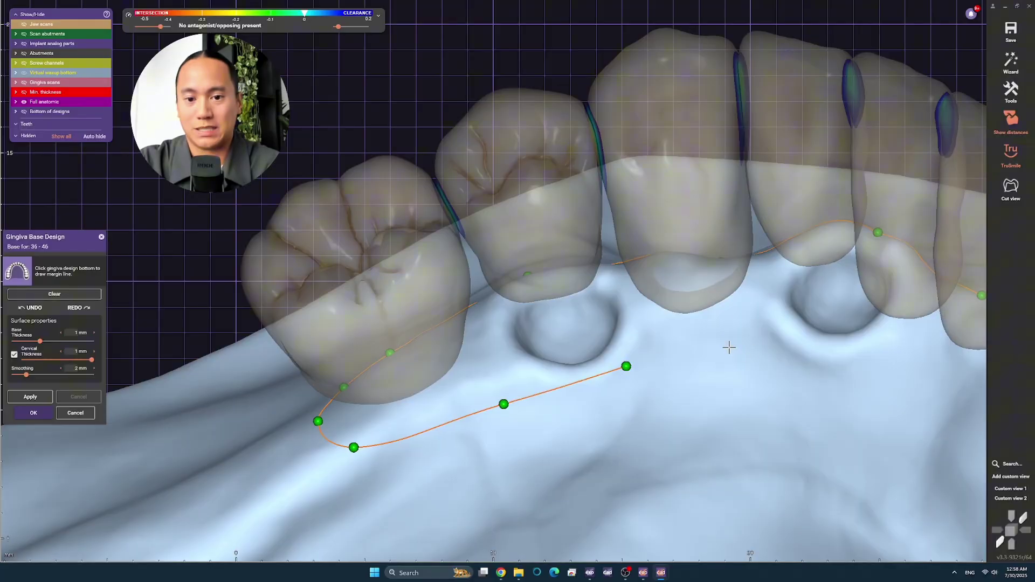
right_click_drag(729, 348, 505, 306)
left_click(590, 271)
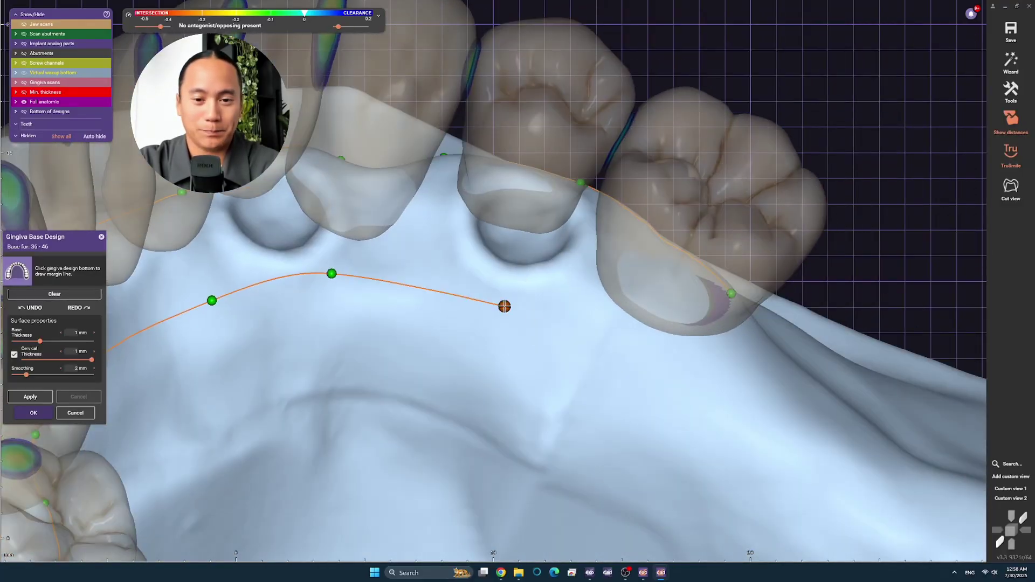
right_click_drag(718, 344, 490, 275)
scroll(491, 275, "up", 3)
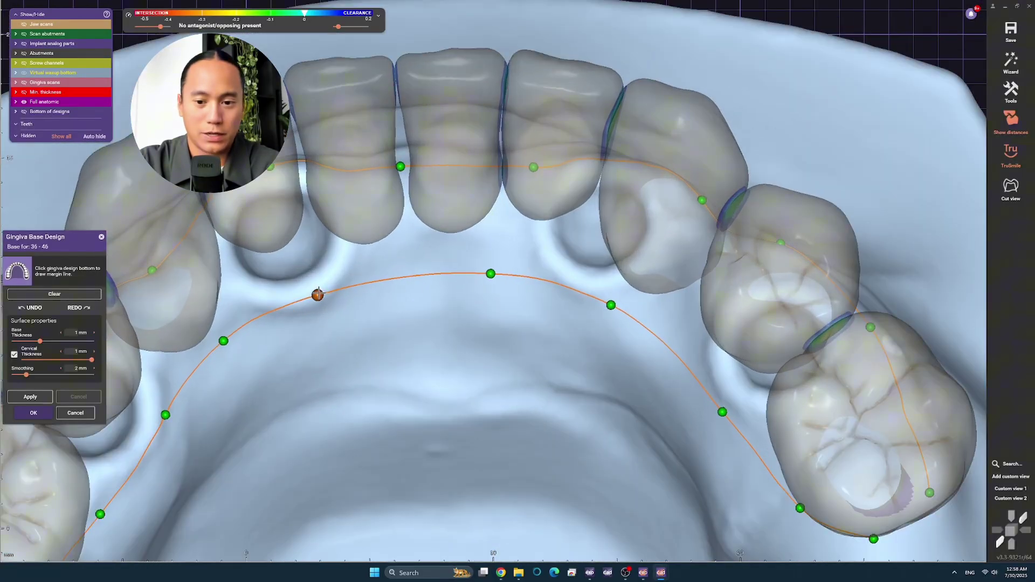
scroll(318, 294, "down", 2)
right_click_drag(592, 305, 431, 216)
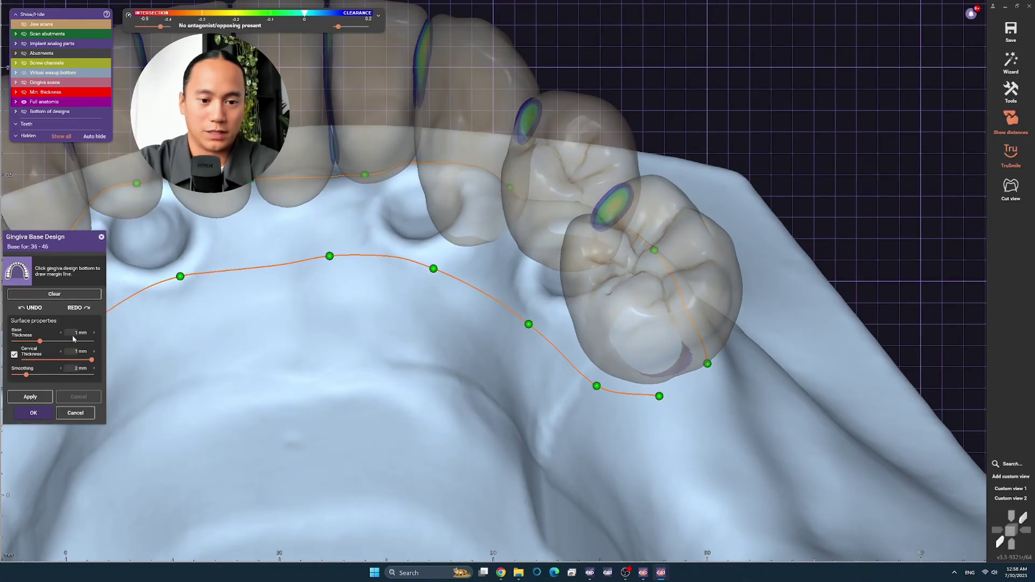
left_click(614, 382)
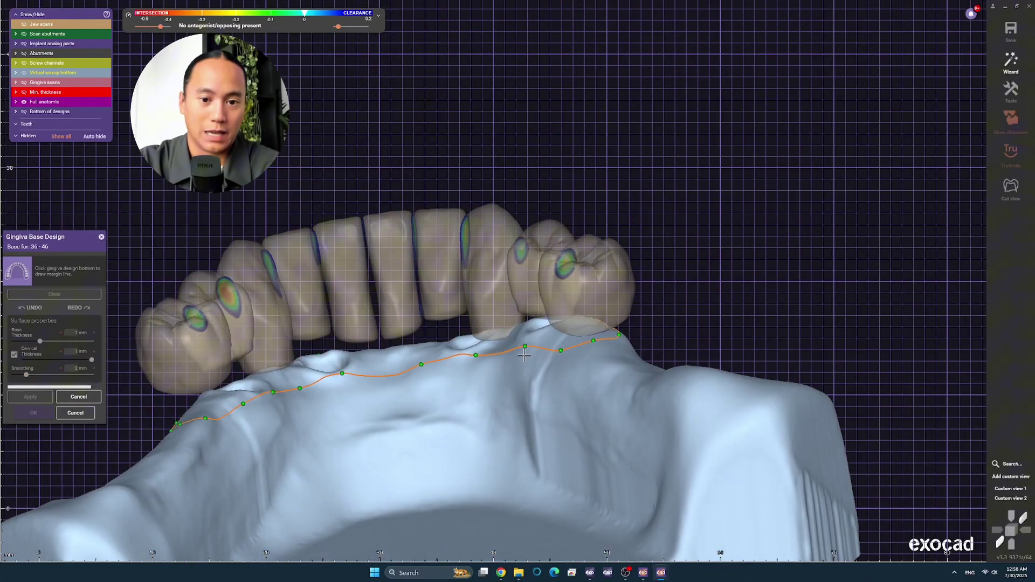
key("1")
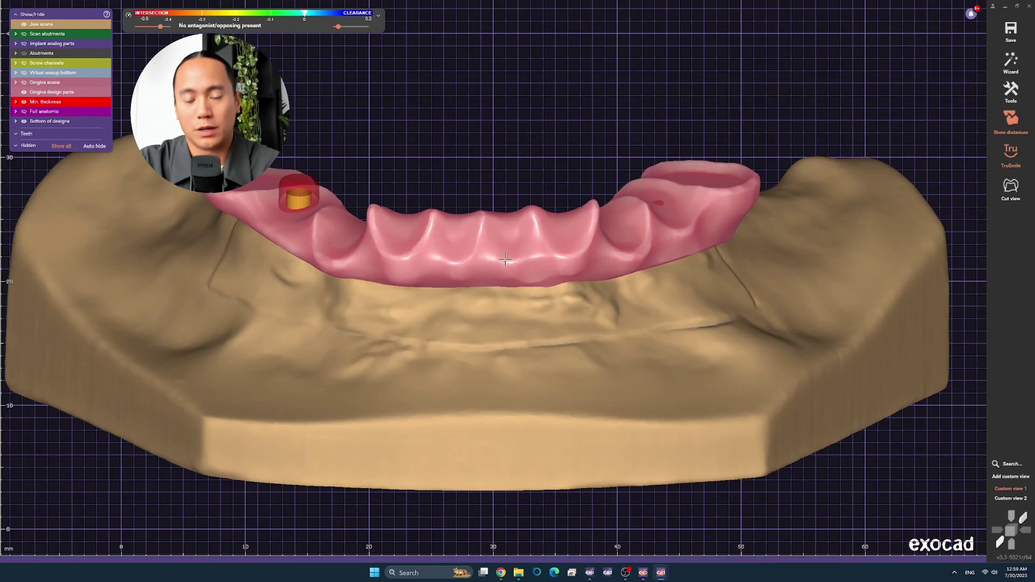
Step: Open Free-Form Gingiva Design in free-brush mode and inspect the lower arch's gingiva
right_click(505, 261)
left_click(545, 518)
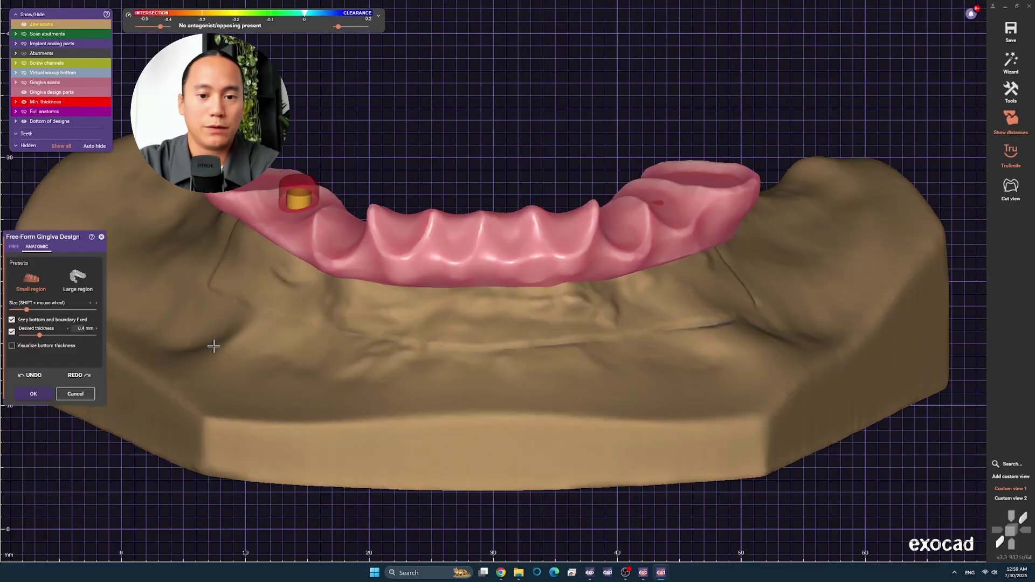
left_click(13, 246)
scroll(488, 236, "up", 5)
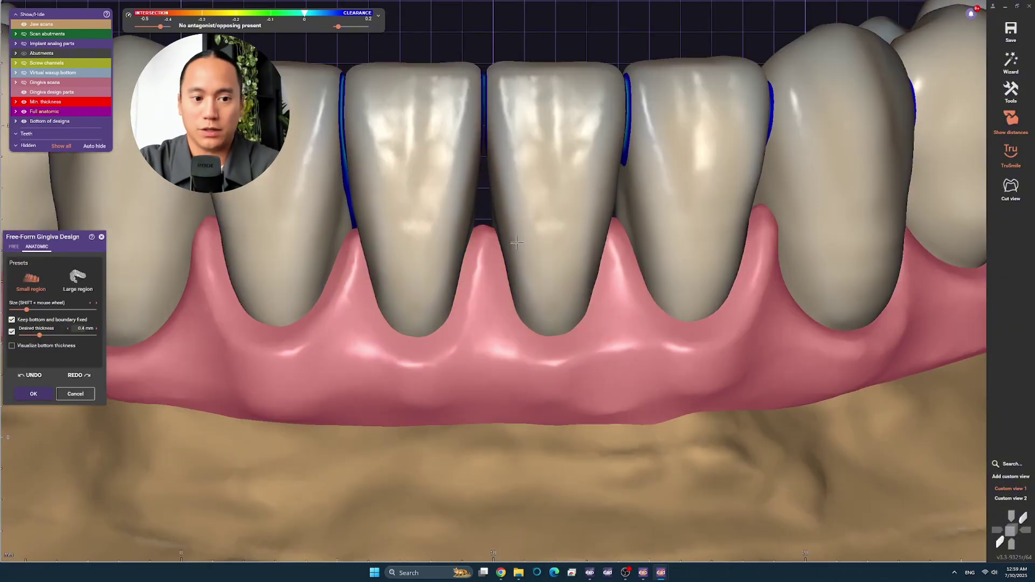
scroll(355, 242, "down", 5)
right_click_drag(355, 242, 390, 270)
scroll(390, 270, "up", 3)
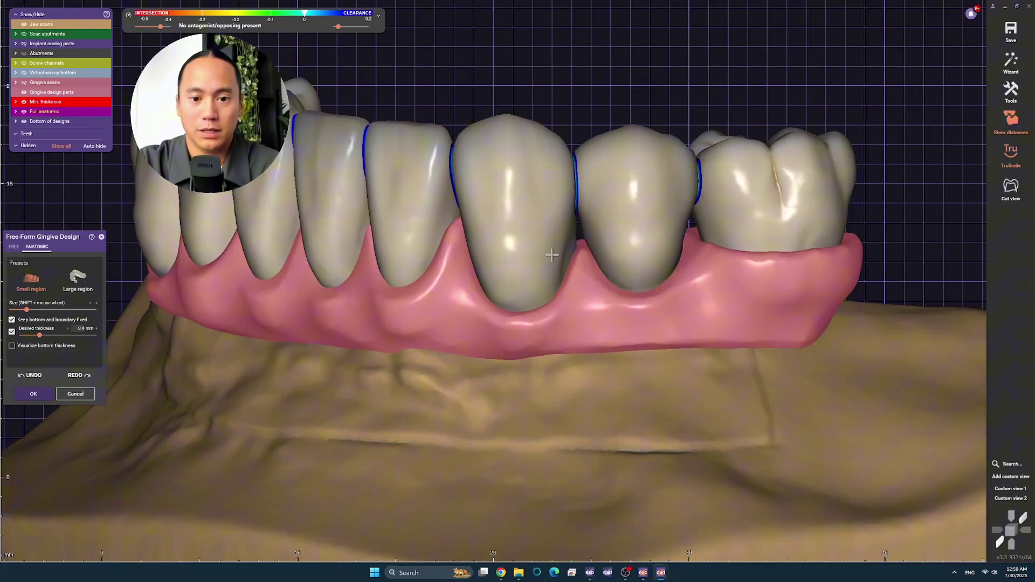
scroll(623, 262, "up", 2)
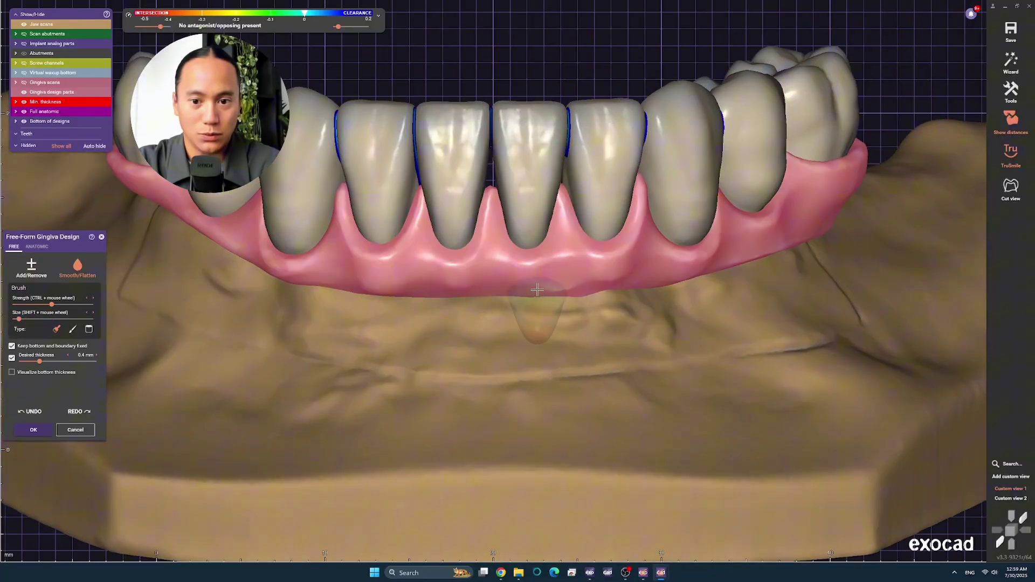
right_click_drag(421, 288, 566, 272)
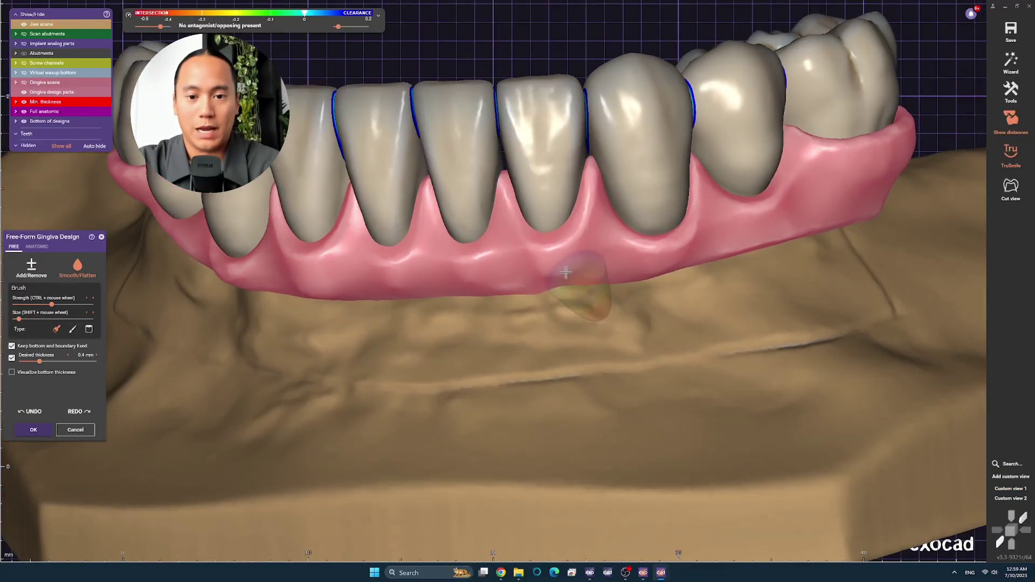
right_click_drag(640, 290, 688, 236)
right_click_drag(848, 212, 561, 263)
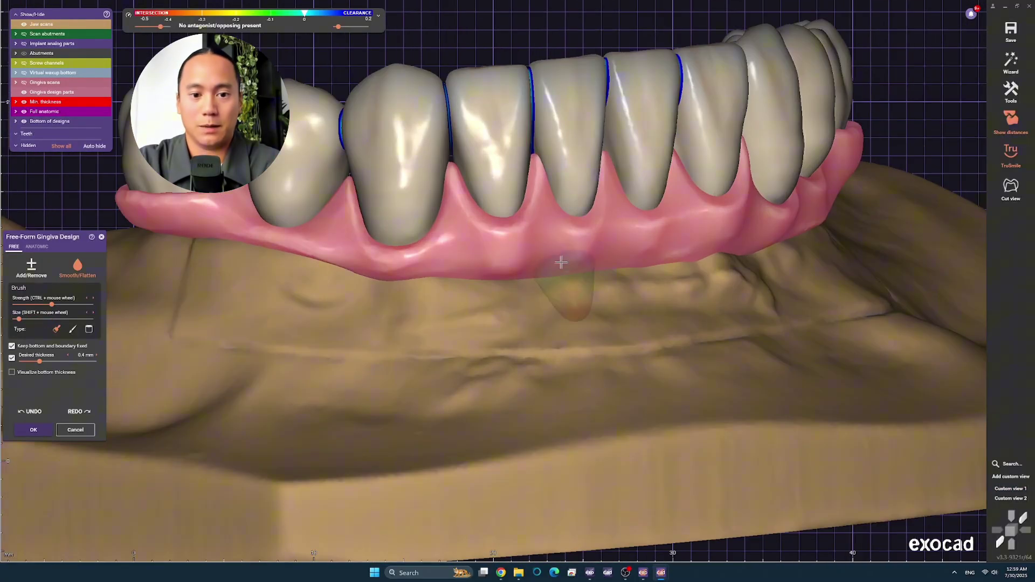
right_click_drag(481, 271, 451, 309)
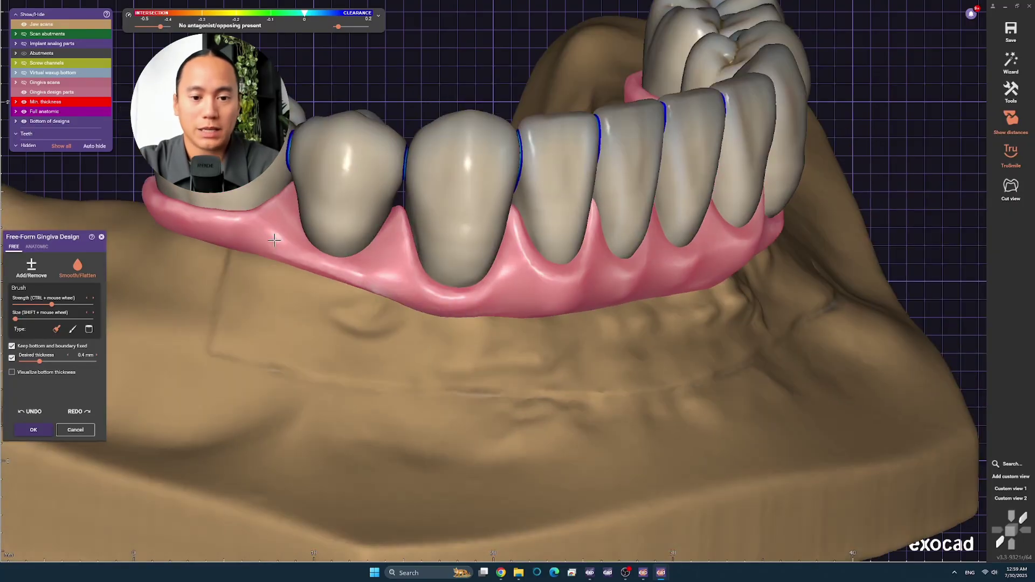
mouse_move(274, 240)
right_mouse_down()
mouse_move(548, 292)
mouse_move(422, 272)
right_mouse_up()
right_click_drag(399, 236, 395, 338)
scroll(364, 282, "up", 3)
right_click_drag(338, 290, 412, 326)
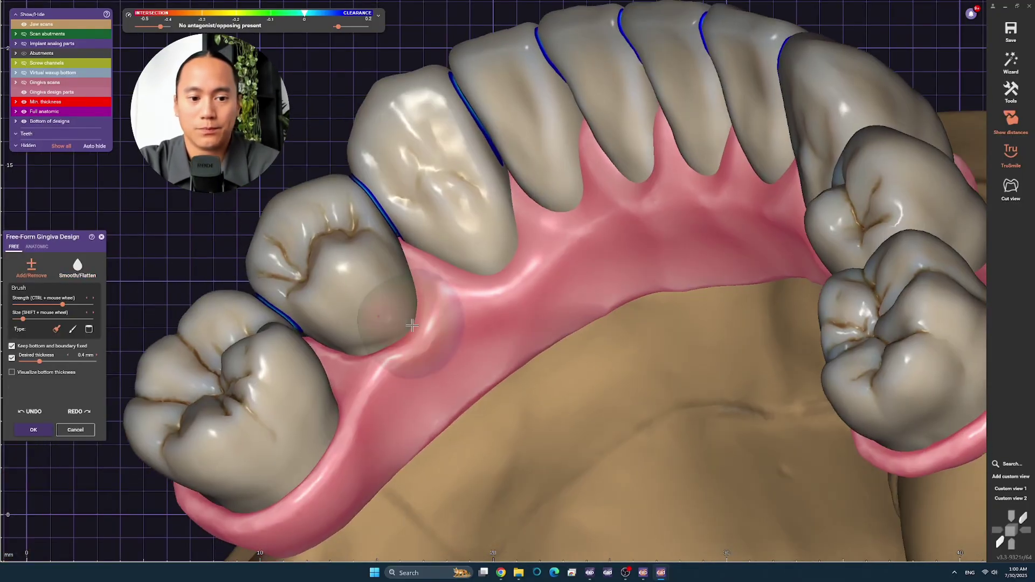
Step: Smooth the gingiva beside the premolar, then switch to anatomic gingiva presets
mouse_move(347, 387)
right_mouse_down()
mouse_move(475, 463)
mouse_move(505, 455)
mouse_move(584, 348)
mouse_move(772, 338)
mouse_move(474, 185)
mouse_move(504, 249)
right_mouse_up()
scroll(504, 454, "down", 1, "shift")
scroll(772, 338, "down", 1, "shift")
scroll(594, 301, "up", 3)
key("Tab")
scroll(596, 319, "down", 3)
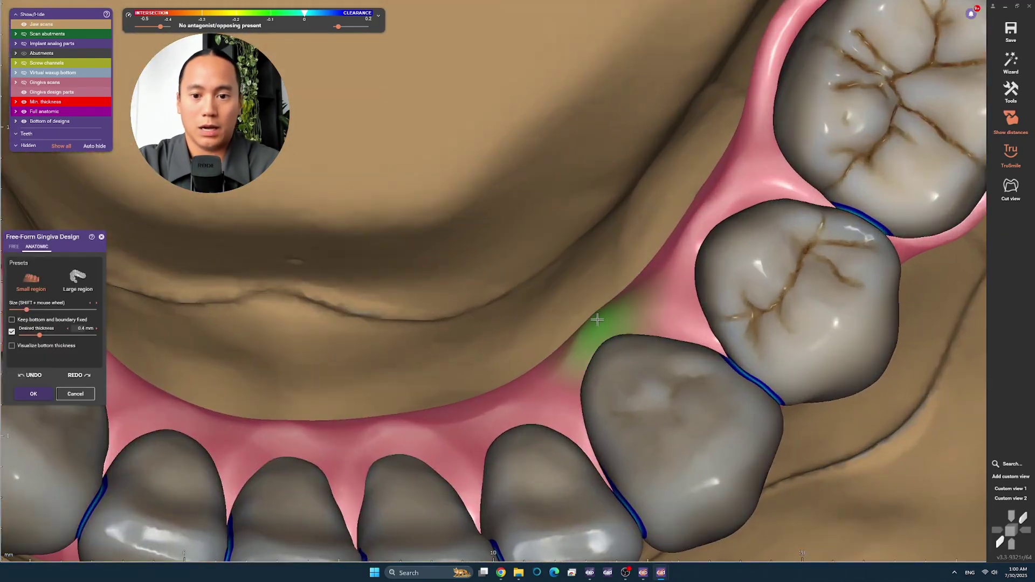
right_click_drag(545, 341, 321, 320)
scroll(321, 320, "down", 2)
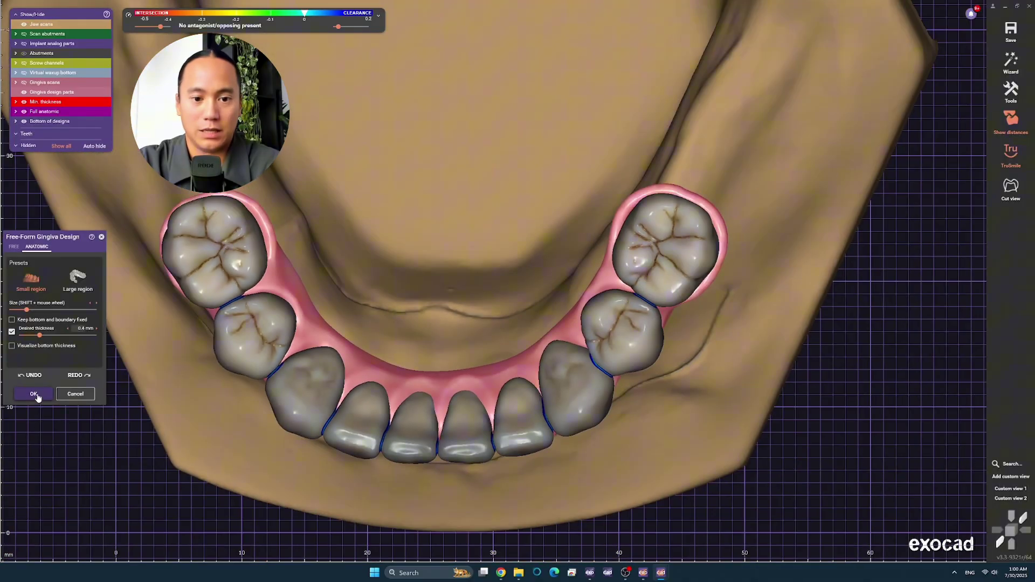
scroll(603, 298, "up", 4)
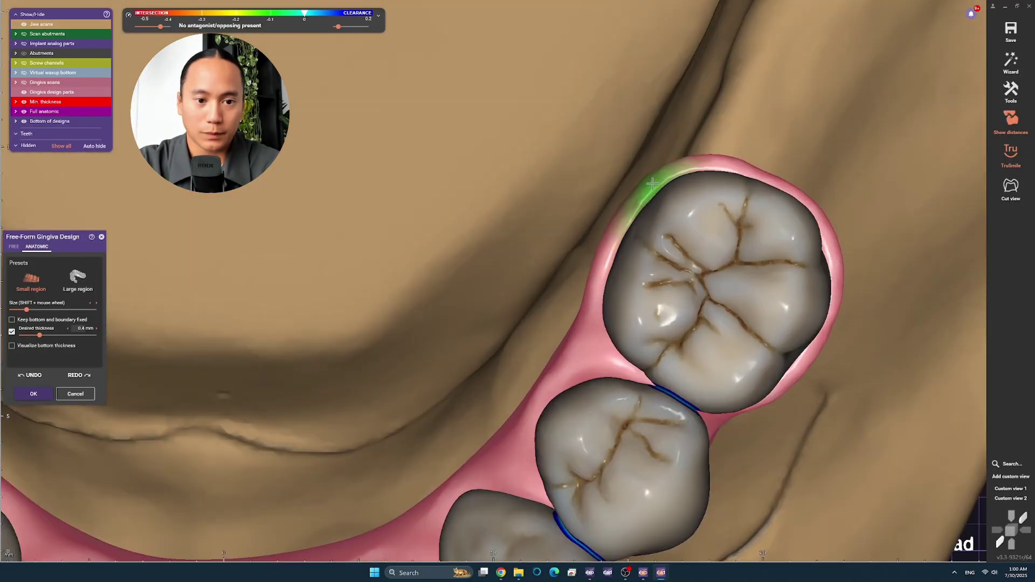
scroll(652, 184, "down", 4)
scroll(357, 252, "up", 4)
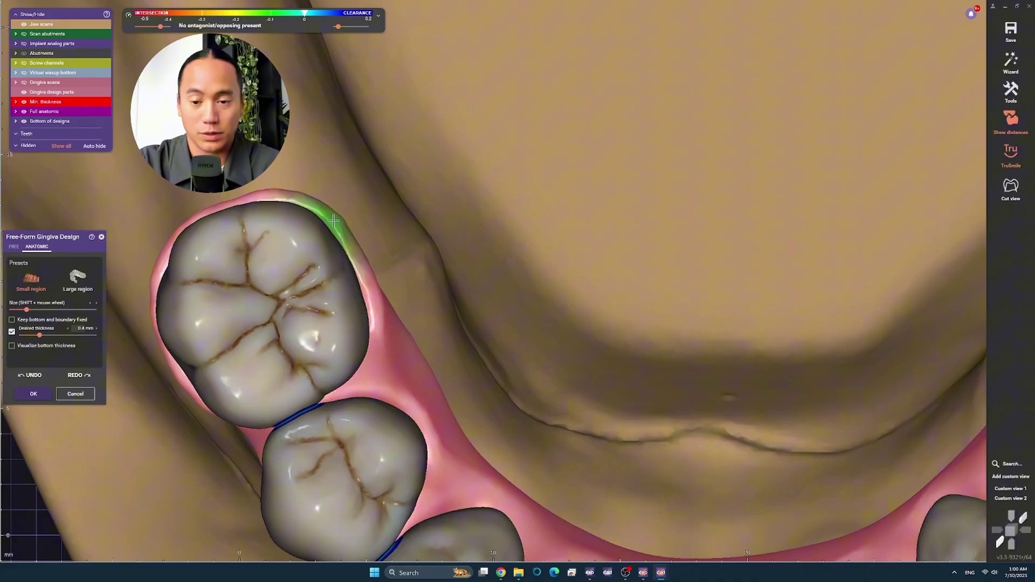
scroll(334, 220, "down", 4)
scroll(243, 144, "up", 3)
scroll(661, 272, "down", 3)
scroll(661, 272, "up", 3)
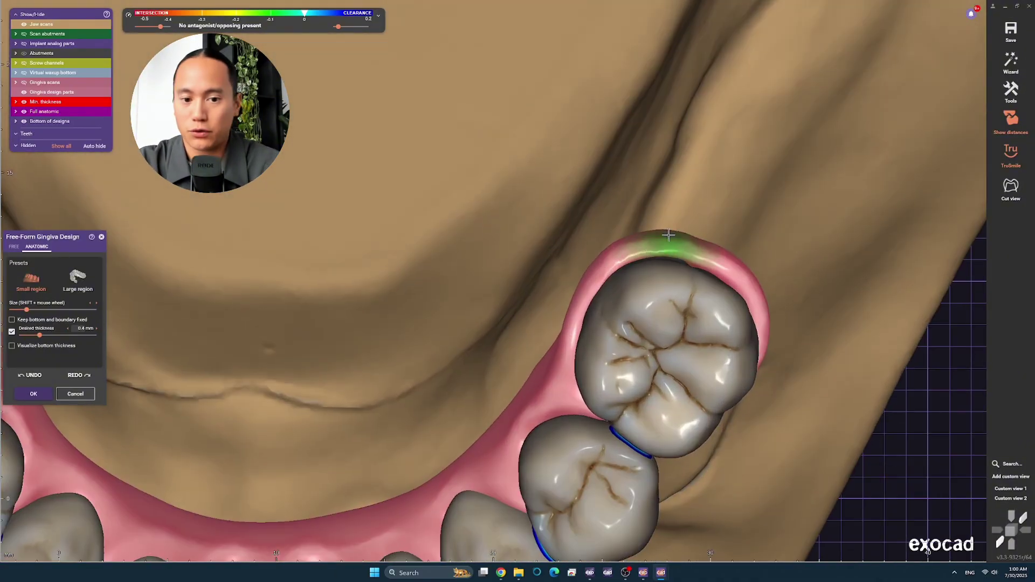
right_click_drag(669, 235, 738, 365)
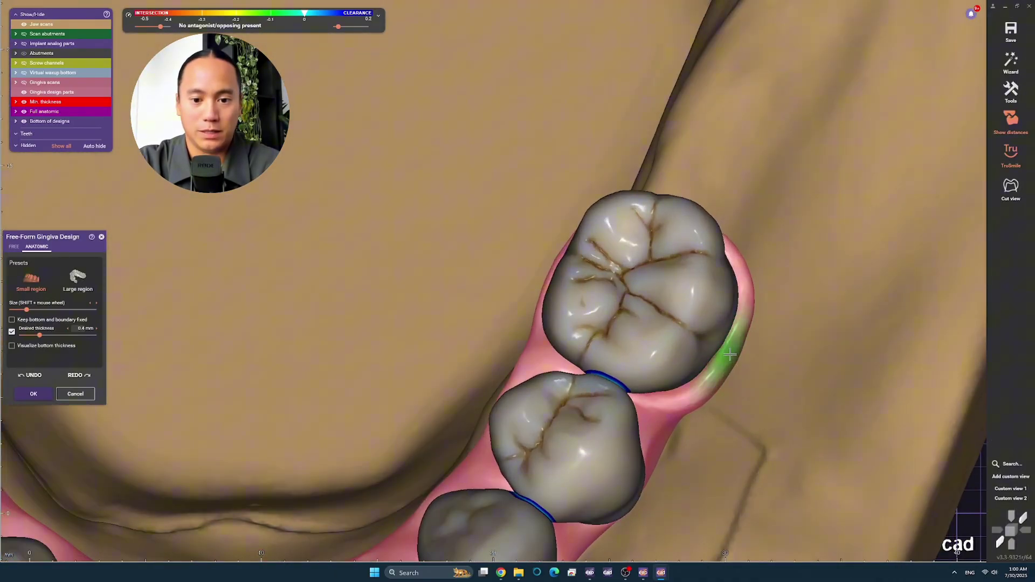
scroll(730, 354, "down", 4)
scroll(421, 377, "up", 4)
right_click_drag(432, 378, 507, 398)
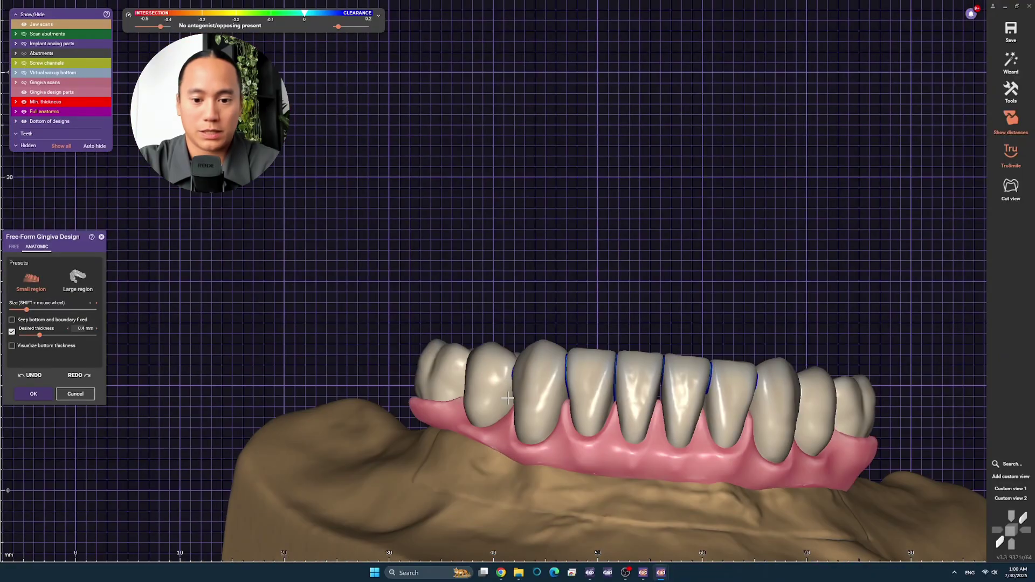
scroll(507, 398, "up", 4)
scroll(523, 410, "down", 3)
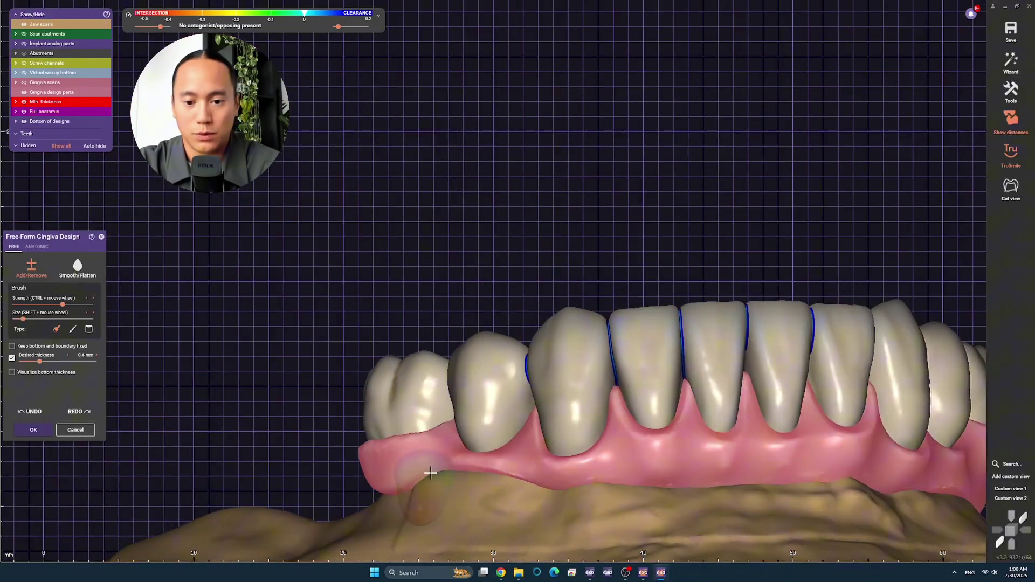
scroll(485, 426, "up", 3)
scroll(474, 431, "down", 1, "shift")
right_click_drag(475, 432, 462, 448)
scroll(698, 426, "up", 1)
Step: Smooth the tongue-side and frontal gingiva into papillae, then apply the gingiva design
key("shift")
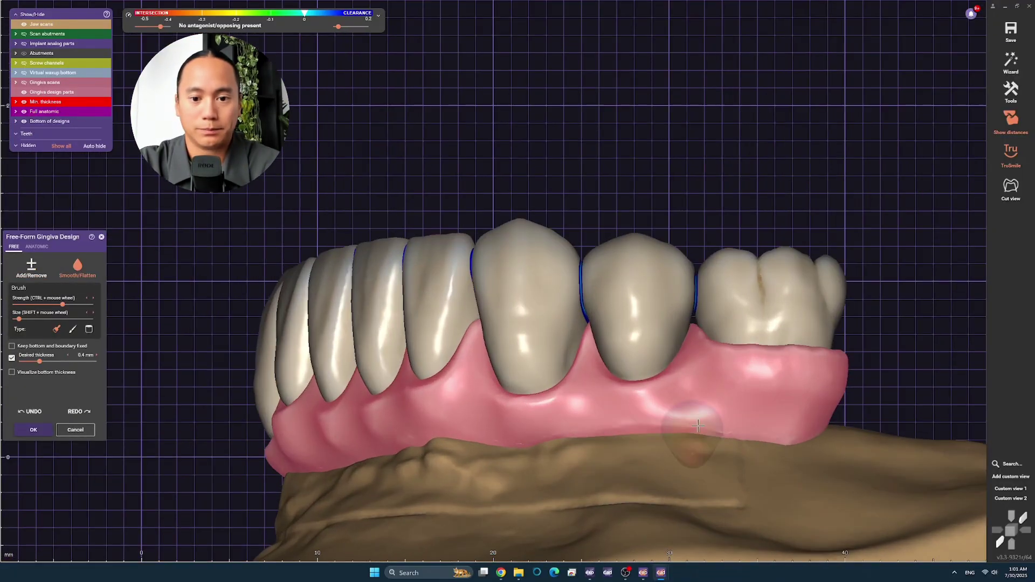
scroll(746, 427, "down", 2)
mouse_move(747, 427)
right_mouse_down()
mouse_move(544, 295)
mouse_move(471, 324)
right_mouse_up()
scroll(545, 295, "up", 2)
key("shift")
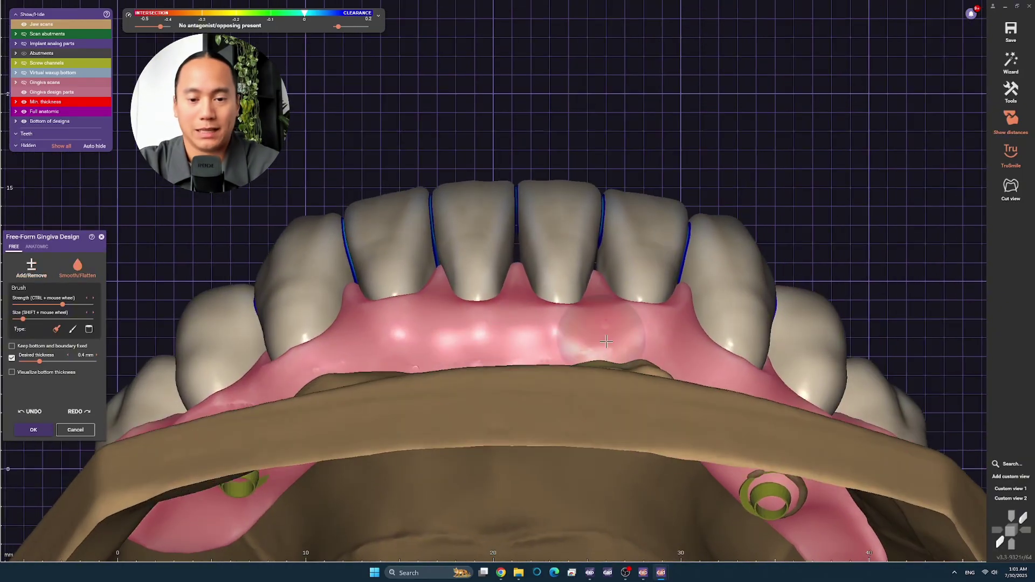
right_click_drag(606, 342, 411, 394)
scroll(411, 393, "up", 1)
key("ctrl")
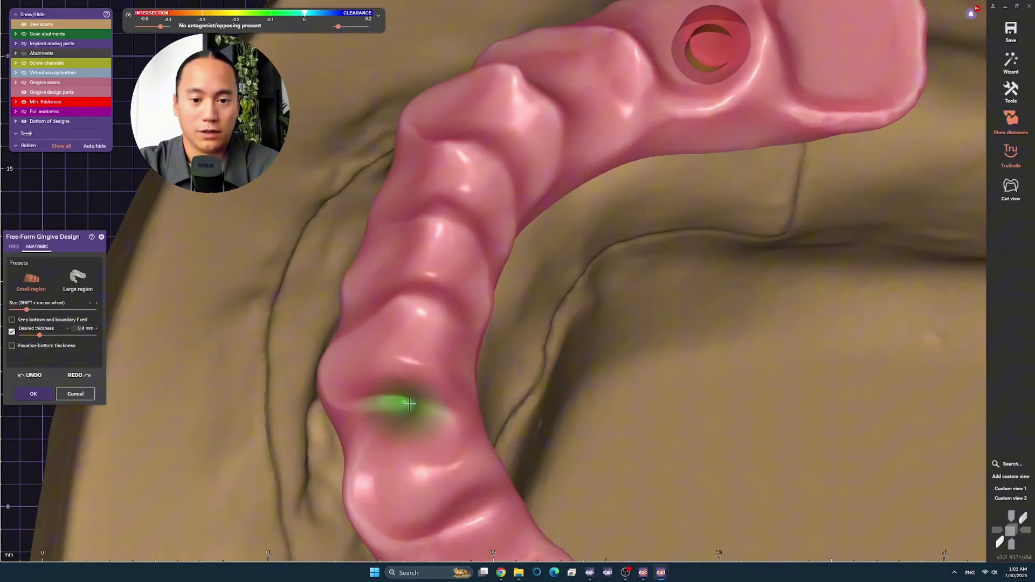
key("2")
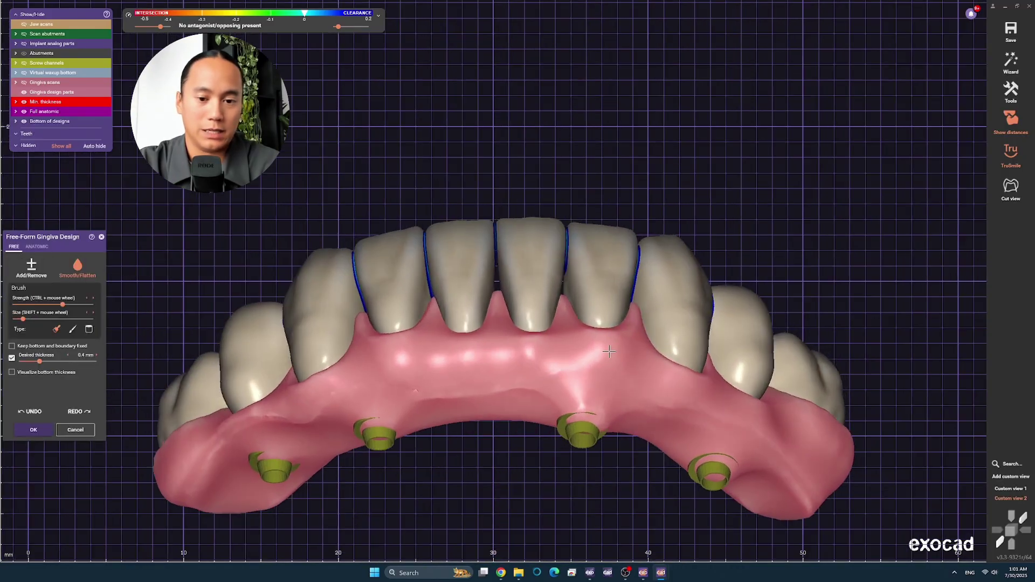
scroll(545, 357, "up", 1)
right_click_drag(545, 357, 502, 300)
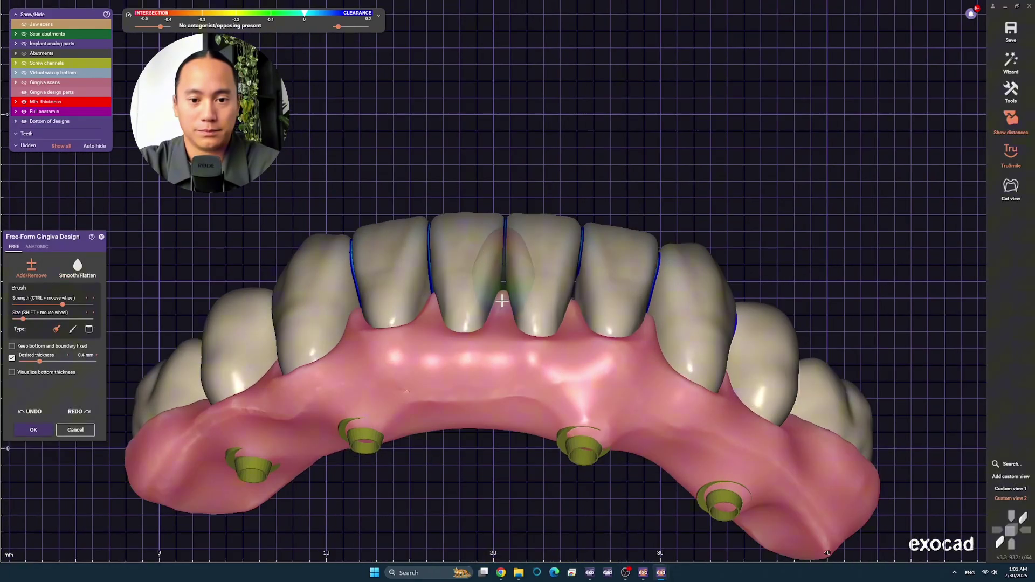
key("shift")
right_click_drag(499, 347, 502, 410)
scroll(504, 467, "down", 2)
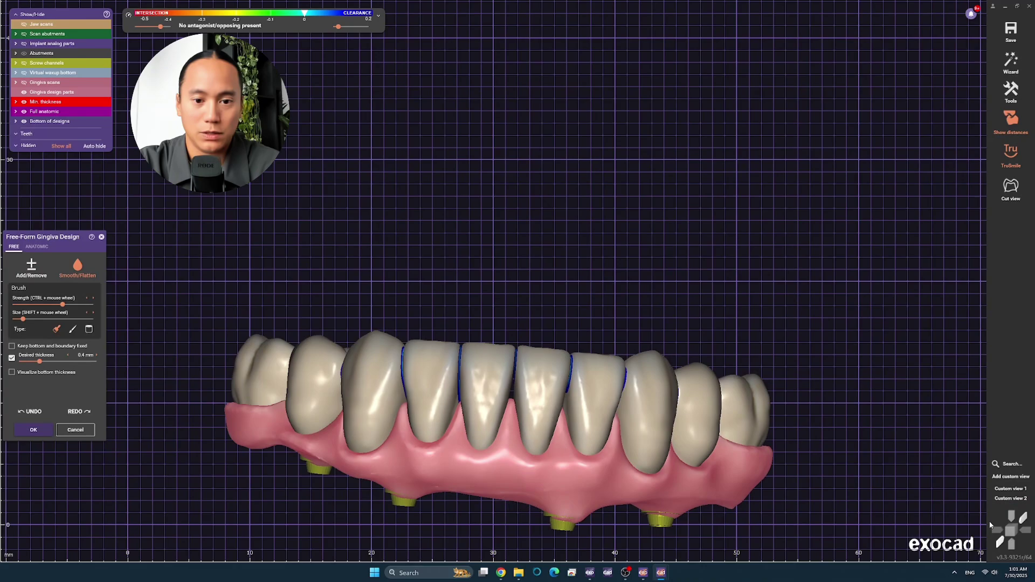
key("1")
scroll(576, 330, "down", 2, "shift")
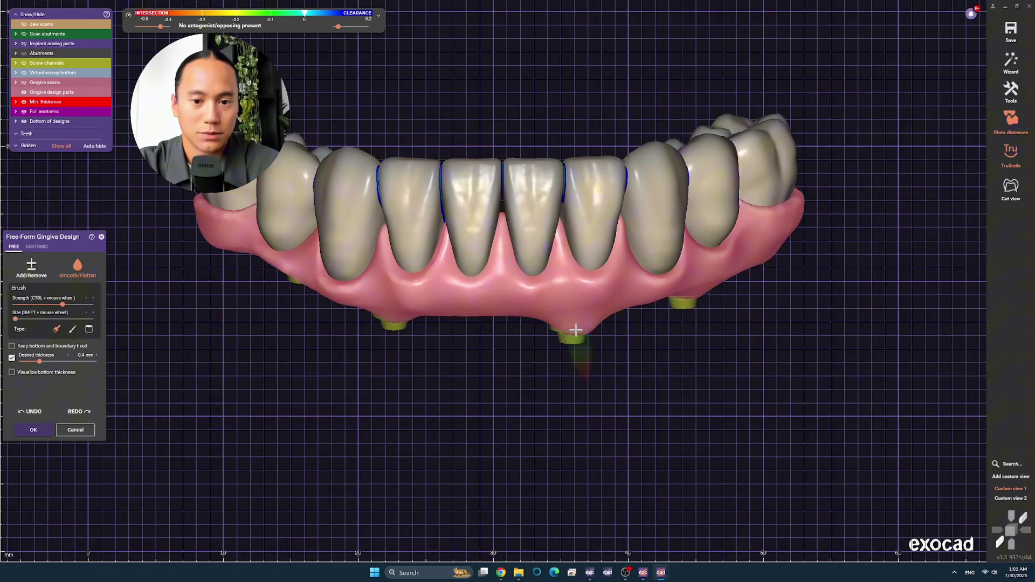
left_click(33, 430)
Step: Run tooth Free-Forming, check the crowns from frontal and top views, and apply it
right_click(478, 342)
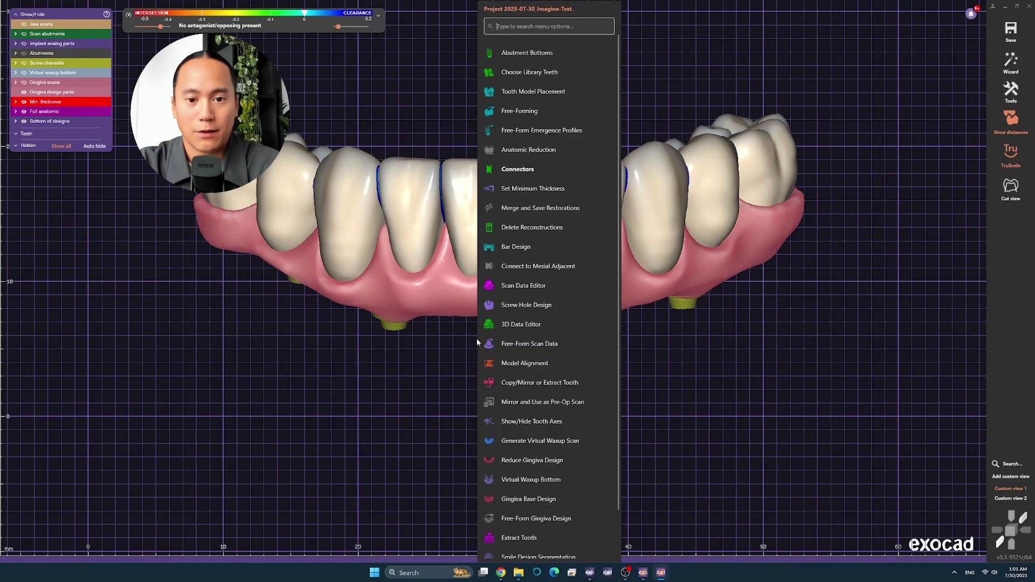
left_click(519, 111)
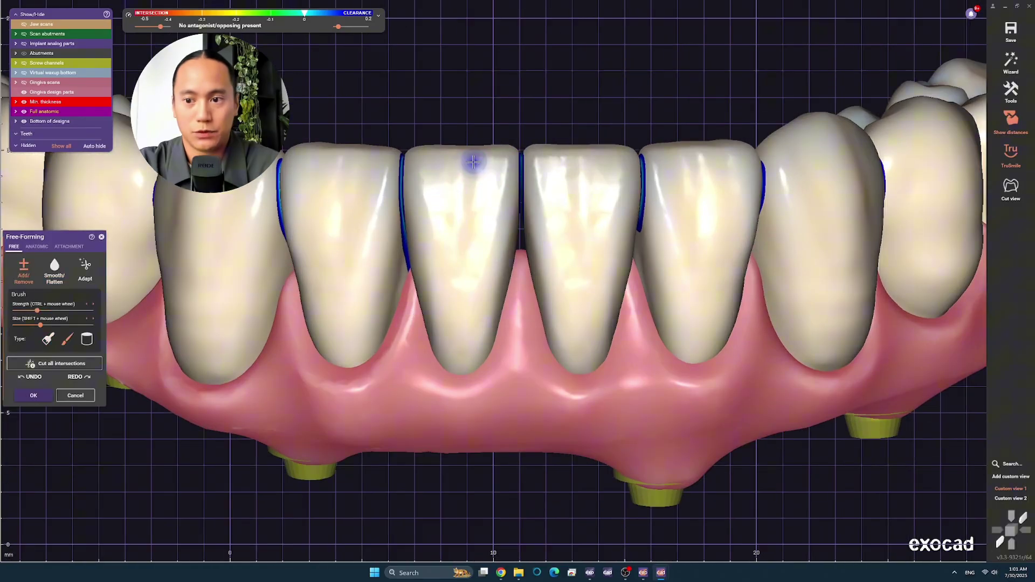
scroll(474, 158, "up", 2)
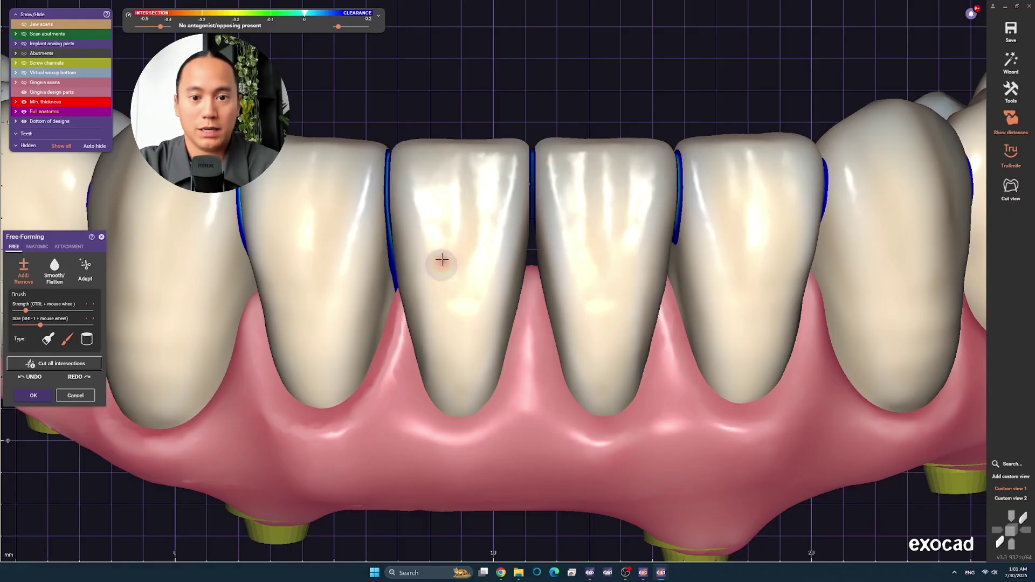
right_click_drag(430, 142, 369, 239)
scroll(503, 257, "down", 2)
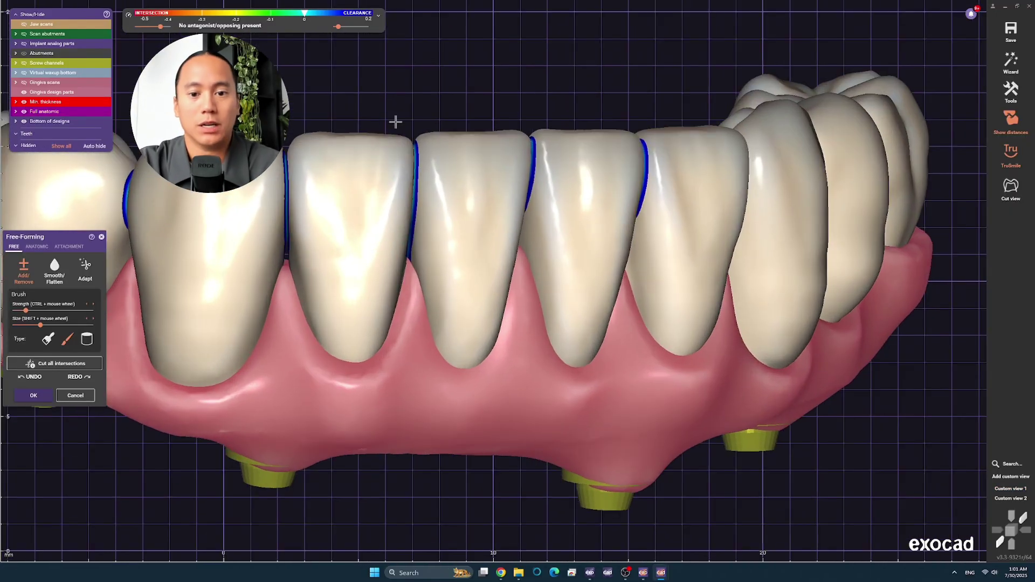
key("1")
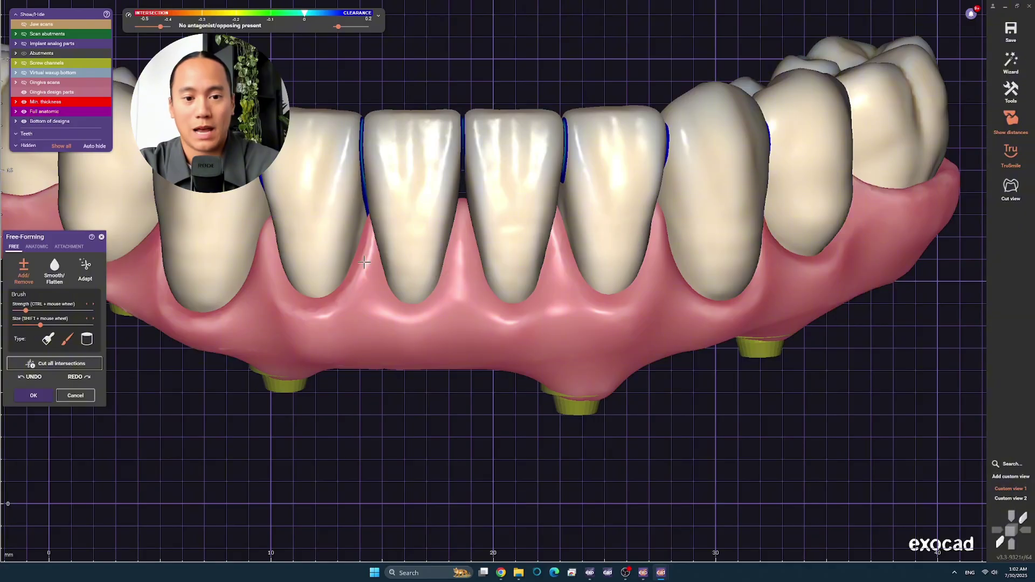
key("8")
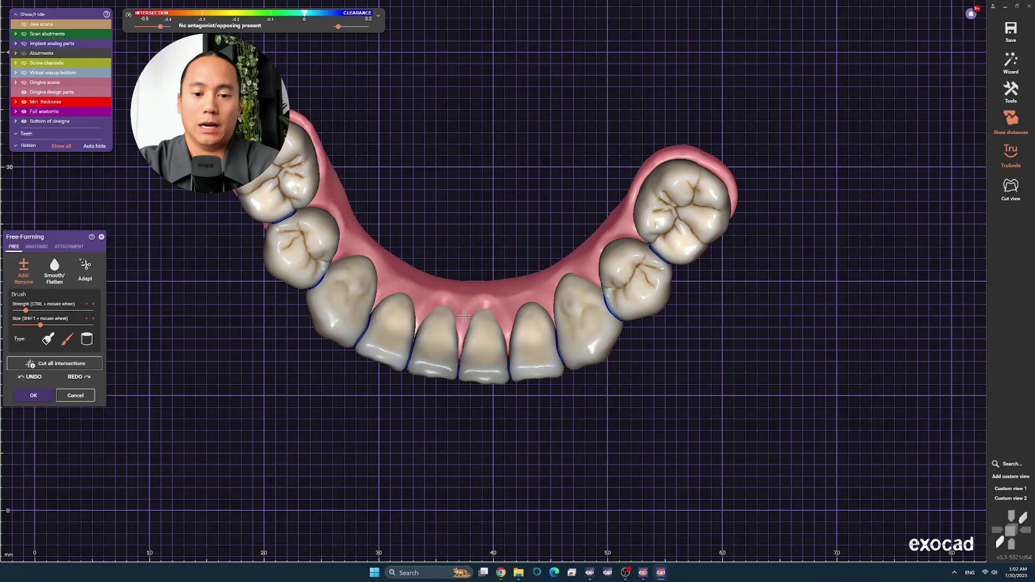
left_click(464, 317)
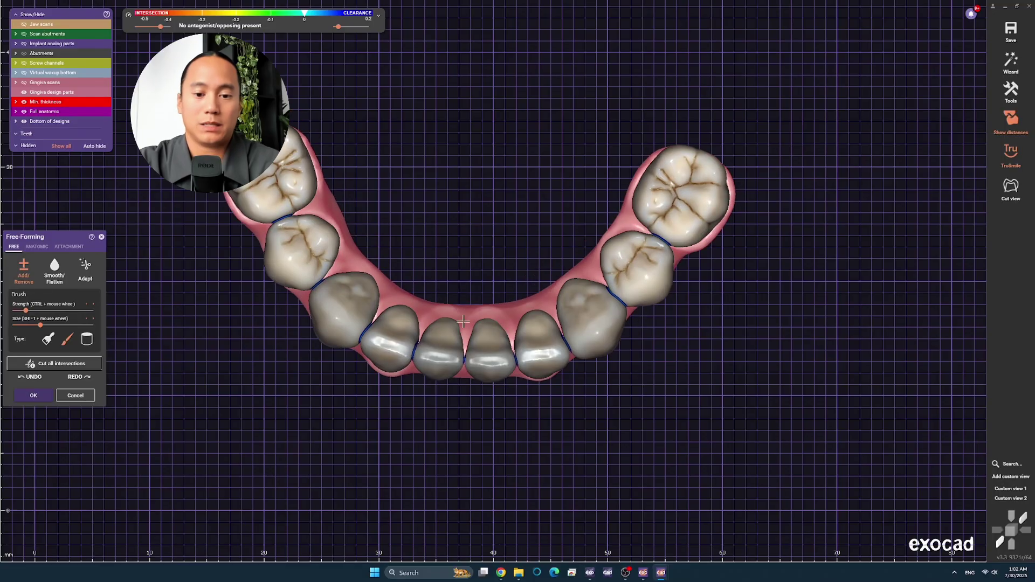
Step: Accept the 9.5 mm² minimum connector cross-section and confirm the connectors after checking the molars
right_click(286, 388)
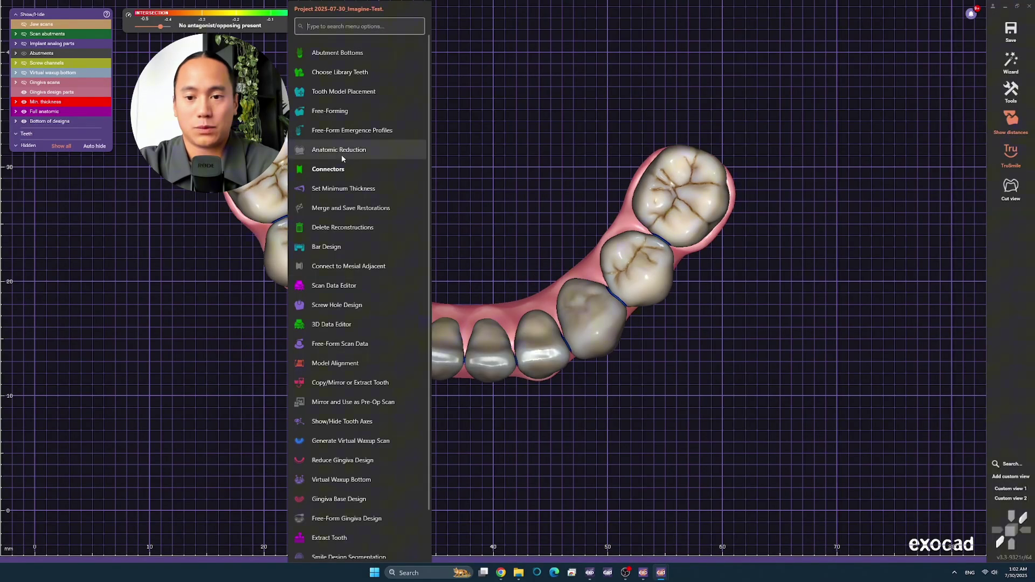
left_click(342, 155)
left_click(72, 402)
scroll(467, 340, "up", 3)
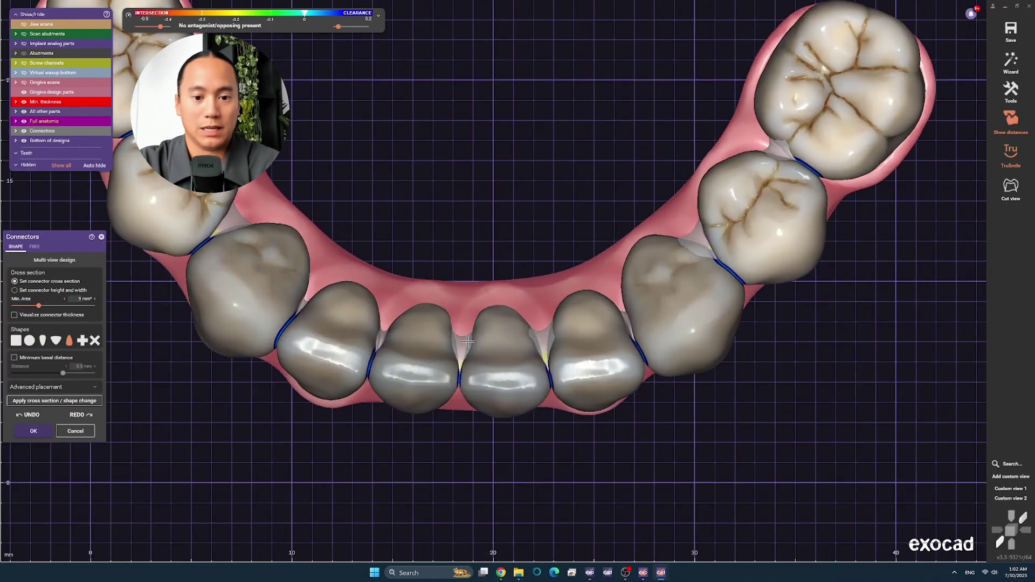
scroll(467, 342, "up", 3)
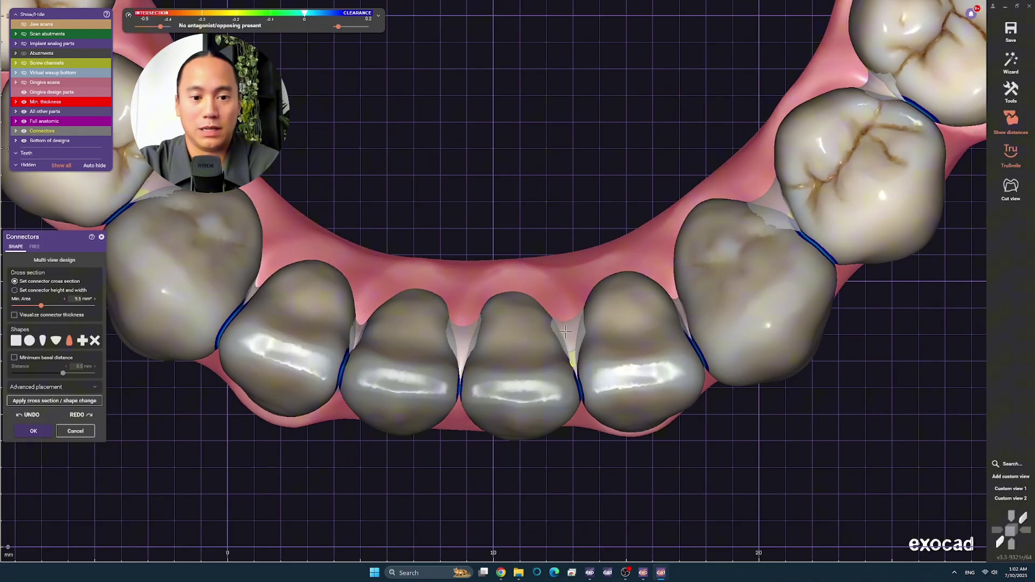
right_click_drag(565, 333, 576, 331)
scroll(675, 232, "down", 5)
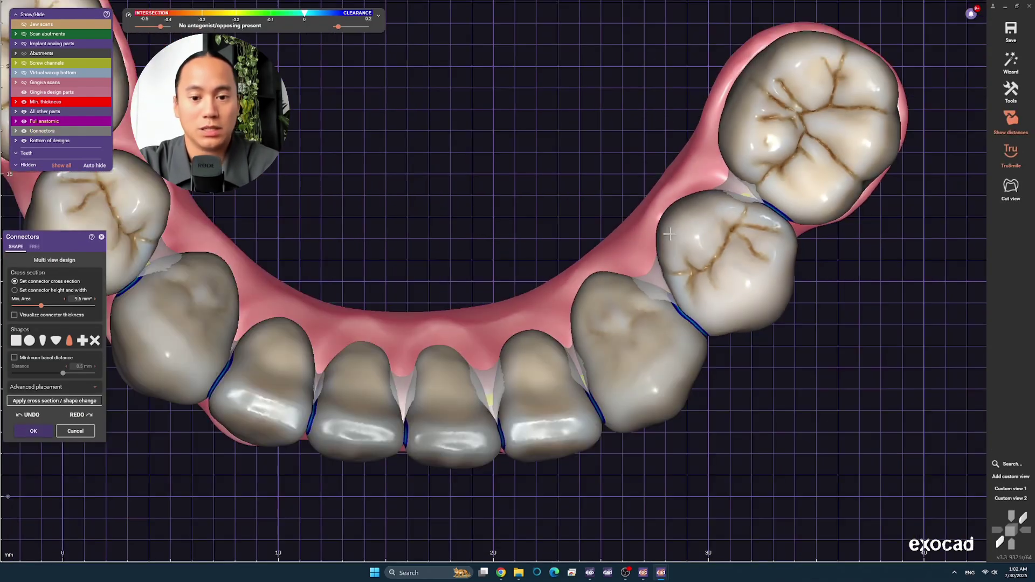
right_click_drag(675, 233, 533, 317)
scroll(329, 305, "up", 3)
scroll(328, 305, "down", 3)
left_click(33, 431)
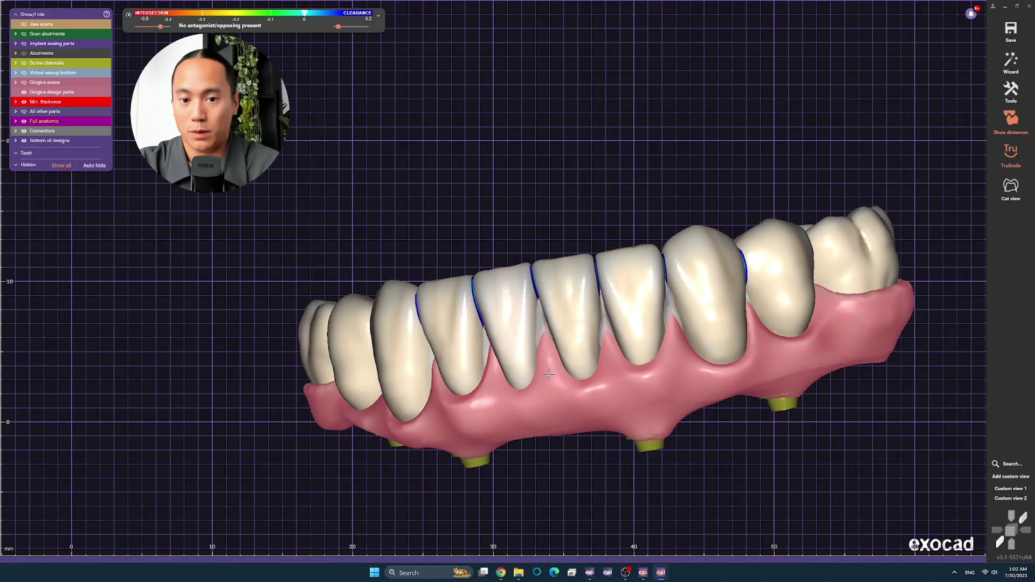
Step: Generate the virtual wax-up scan of the bridge
scroll(574, 476, "up", 2)
right_click(574, 477)
left_click(652, 426)
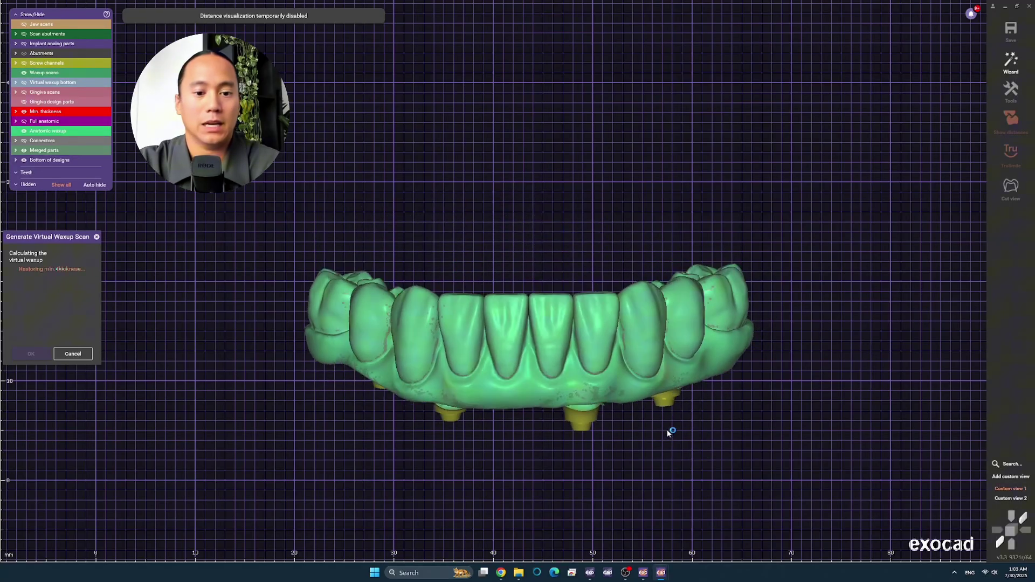
Step: Render the wax-up in the TruSmile All Natural material and start Free-Forming the bar
left_click(31, 354)
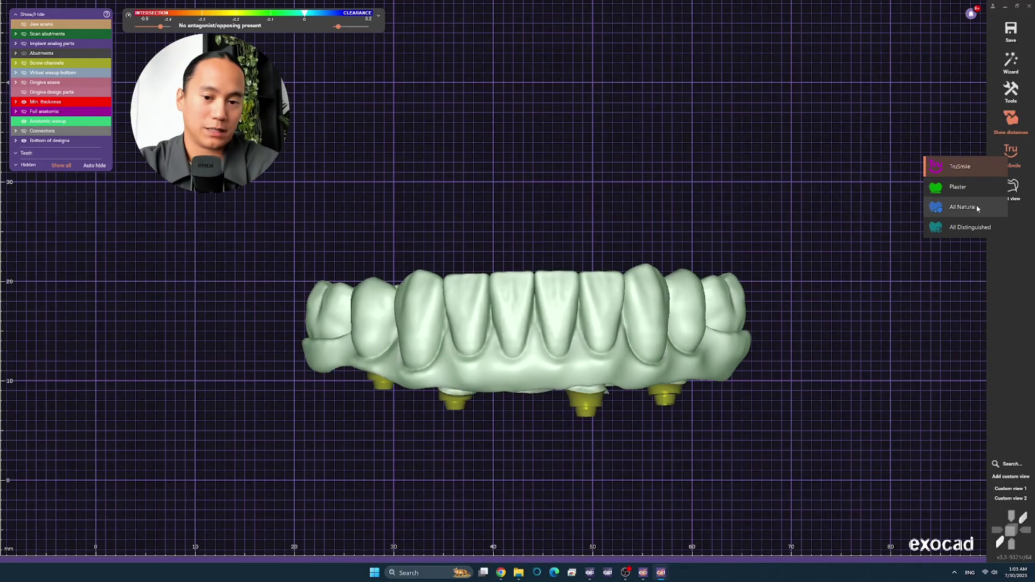
left_click(963, 208)
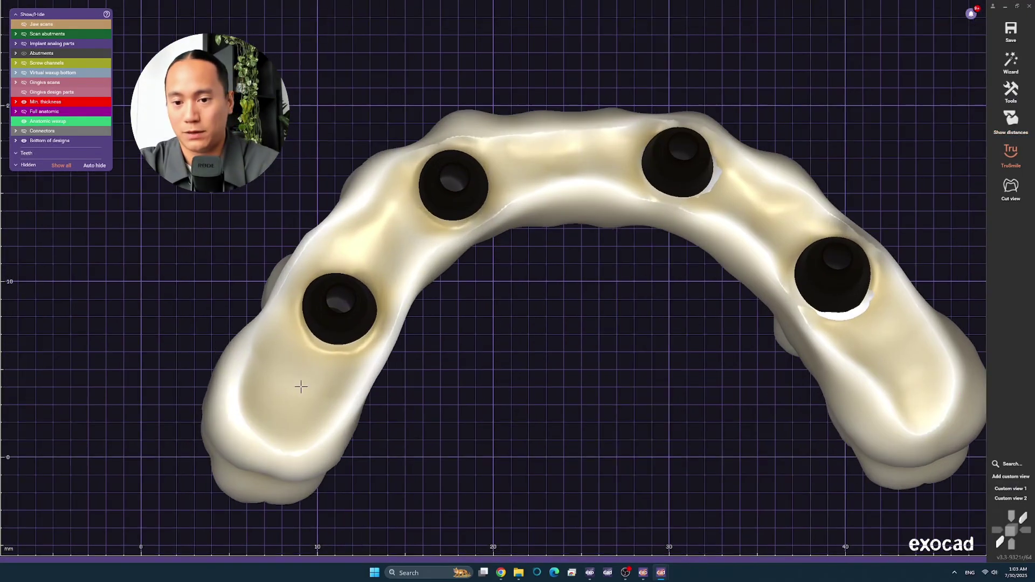
right_click(294, 393)
left_click(370, 111)
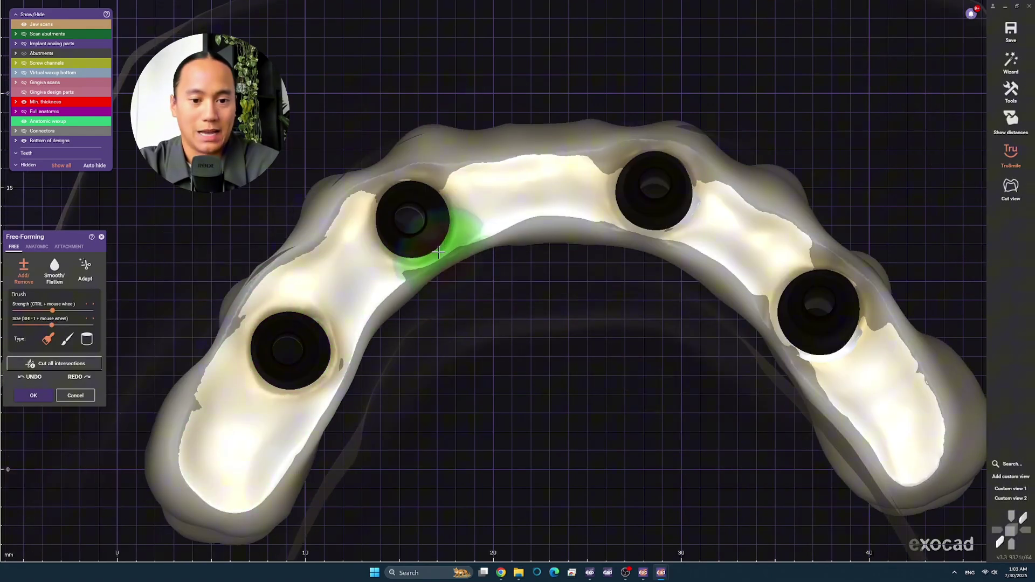
Step: Orbit the wax-up bar to inspect its underside around the abutments from several angles
scroll(438, 252, "down", 3, "shift")
scroll(524, 259, "down", 3, "shift")
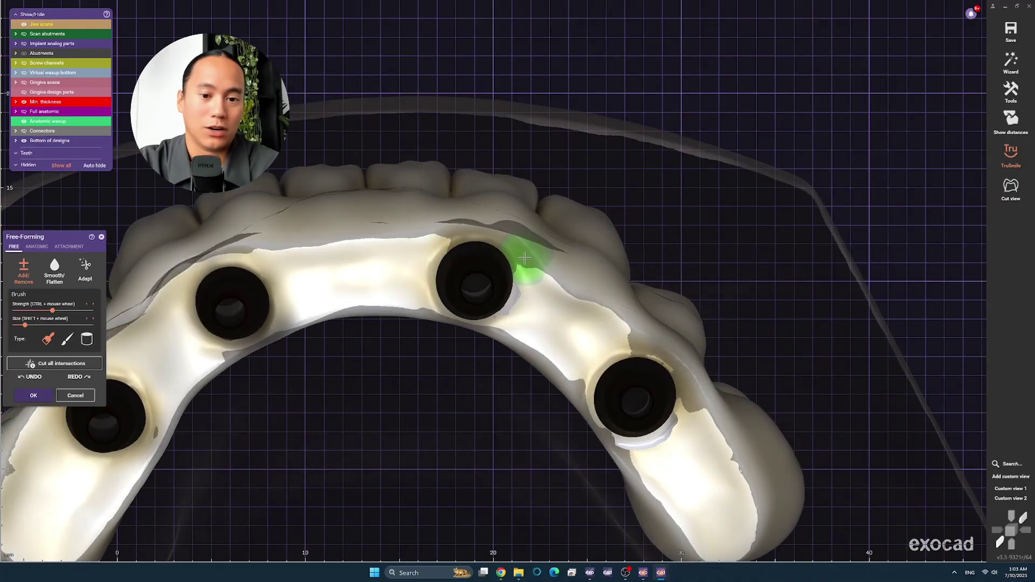
right_click_drag(494, 245, 555, 415)
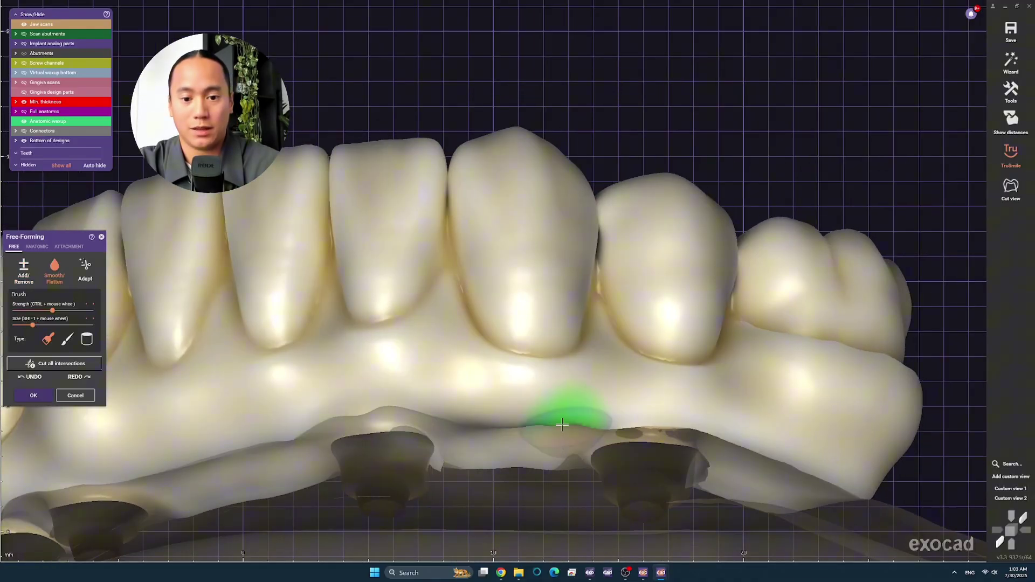
scroll(623, 421, "up", 2, "shift")
mouse_move(798, 460)
right_mouse_down()
mouse_move(529, 439)
mouse_move(411, 342)
mouse_move(481, 358)
mouse_move(467, 386)
right_mouse_up()
scroll(467, 386, "down", 1, "shift")
scroll(467, 386, "up", 2)
scroll(482, 350, "down", 1, "shift")
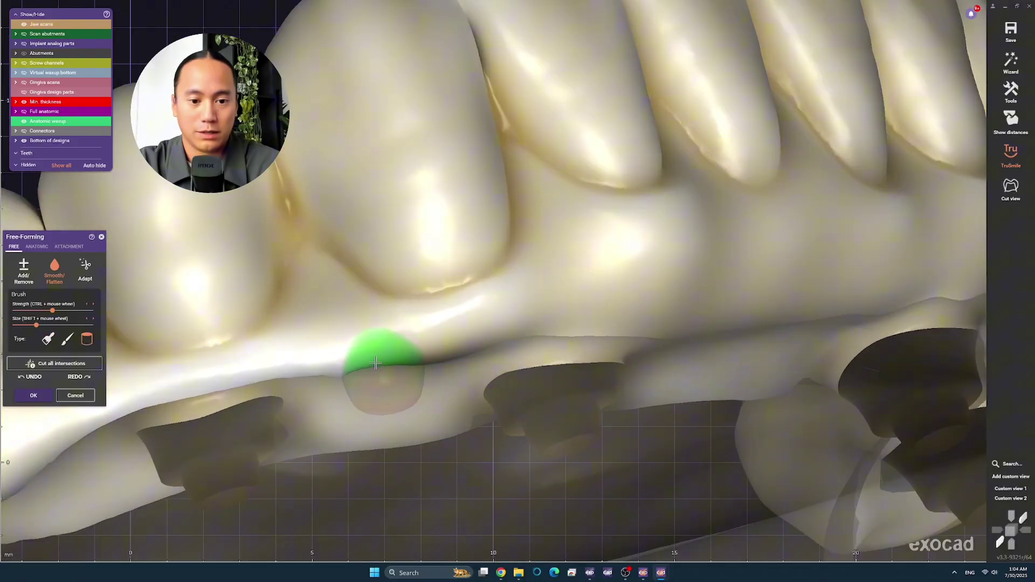
right_click_drag(376, 364, 419, 326)
scroll(420, 327, "down", 1, "shift")
scroll(382, 347, "down", 2)
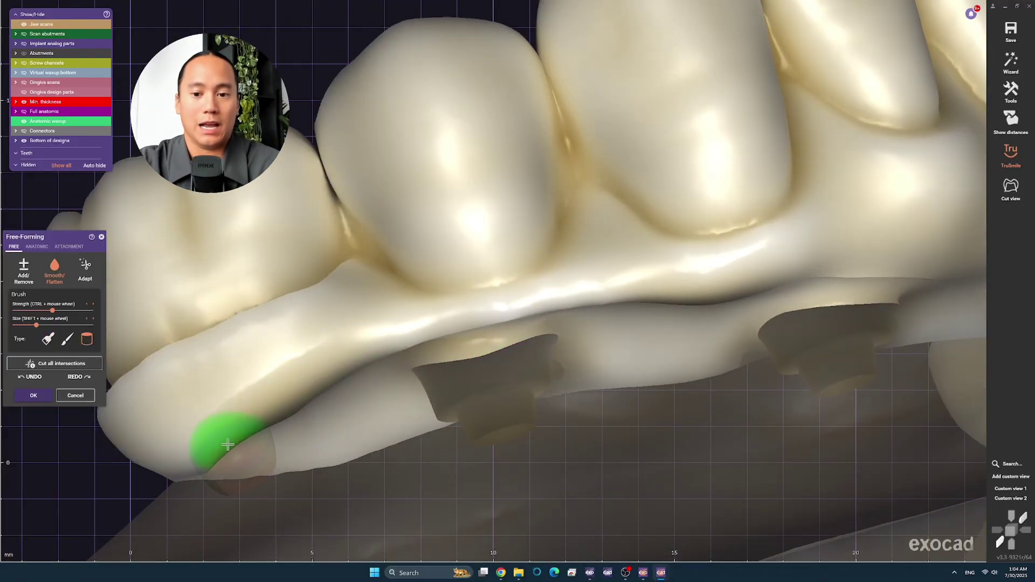
mouse_move(224, 435)
right_mouse_down()
mouse_move(358, 335)
mouse_move(670, 358)
right_mouse_up()
scroll(463, 343, "up", 1, "shift")
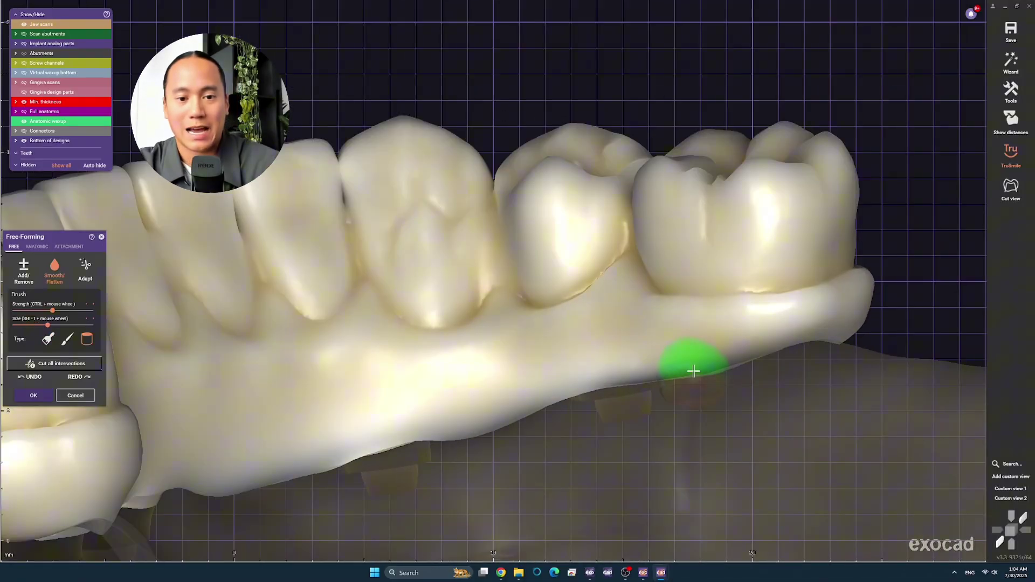
scroll(394, 419, "up", 1, "shift")
scroll(426, 434, "up", 2)
mouse_move(426, 434)
right_mouse_down()
mouse_move(396, 393)
mouse_move(370, 393)
mouse_move(474, 384)
mouse_move(461, 375)
right_mouse_up()
scroll(475, 383, "down", 1, "shift")
scroll(219, 423, "down", 2)
mouse_move(220, 422)
right_mouse_down()
mouse_move(242, 358)
mouse_move(282, 342)
mouse_move(638, 318)
right_mouse_up()
scroll(638, 318, "up", 3)
scroll(631, 276, "down", 2, "shift")
scroll(533, 289, "up", 2, "shift")
right_click_drag(534, 289, 389, 300)
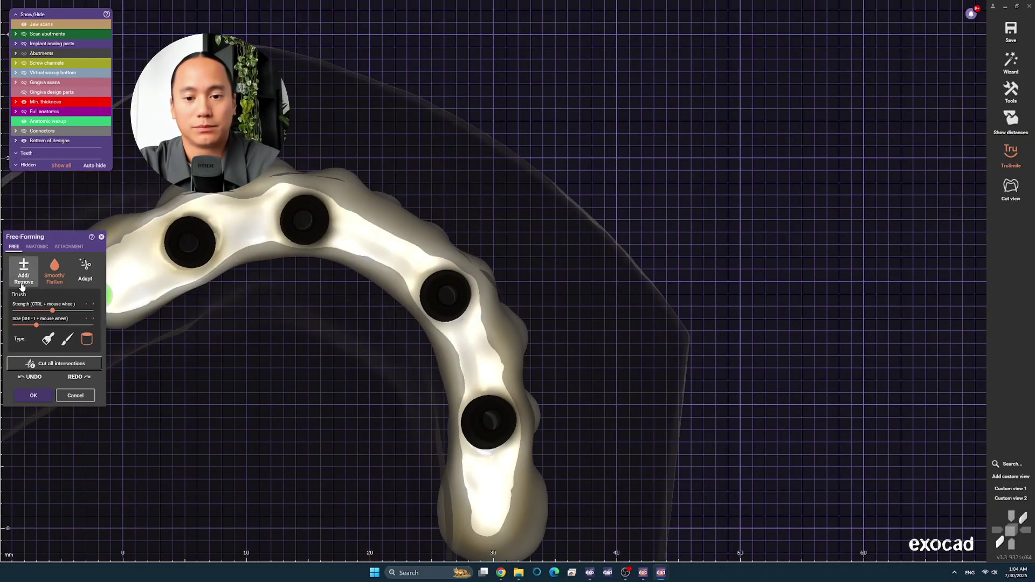
Step: Adapt the bar base to the gingiva at -0.5 mm basal, then smooth the bar along the ridge
left_click(85, 269)
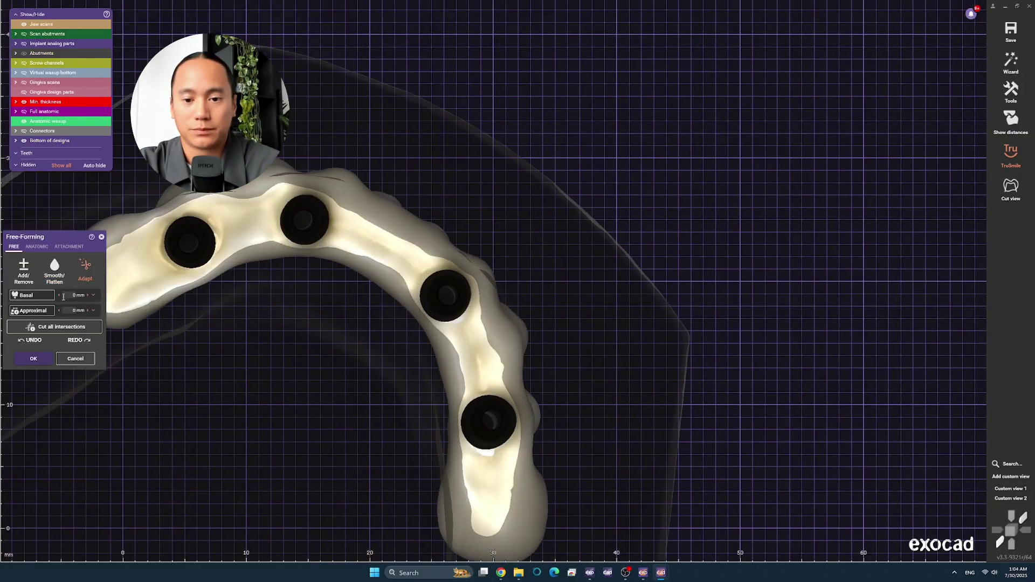
left_click(55, 267)
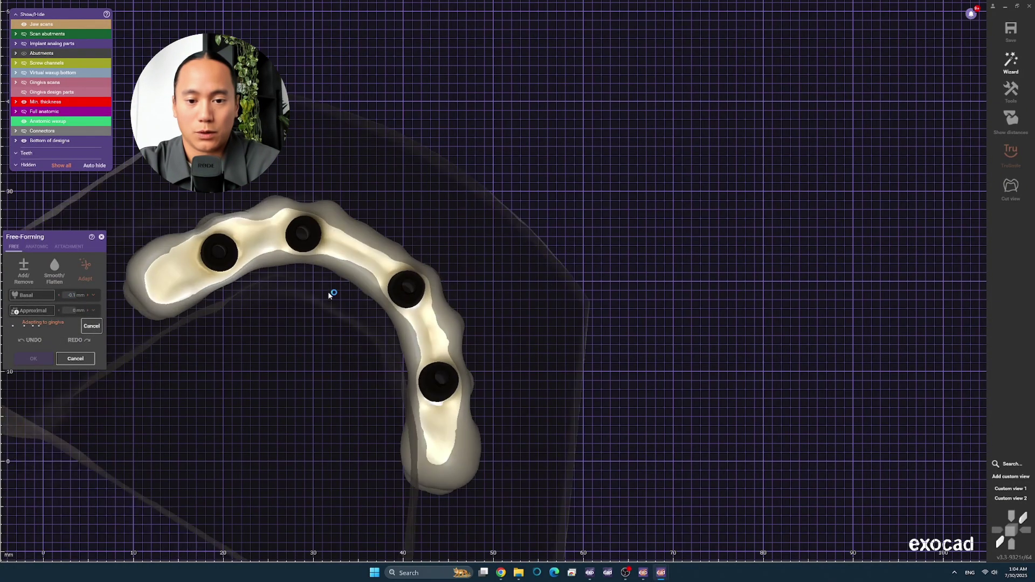
scroll(214, 265, "up", 3)
scroll(214, 265, "up", 3, "shift")
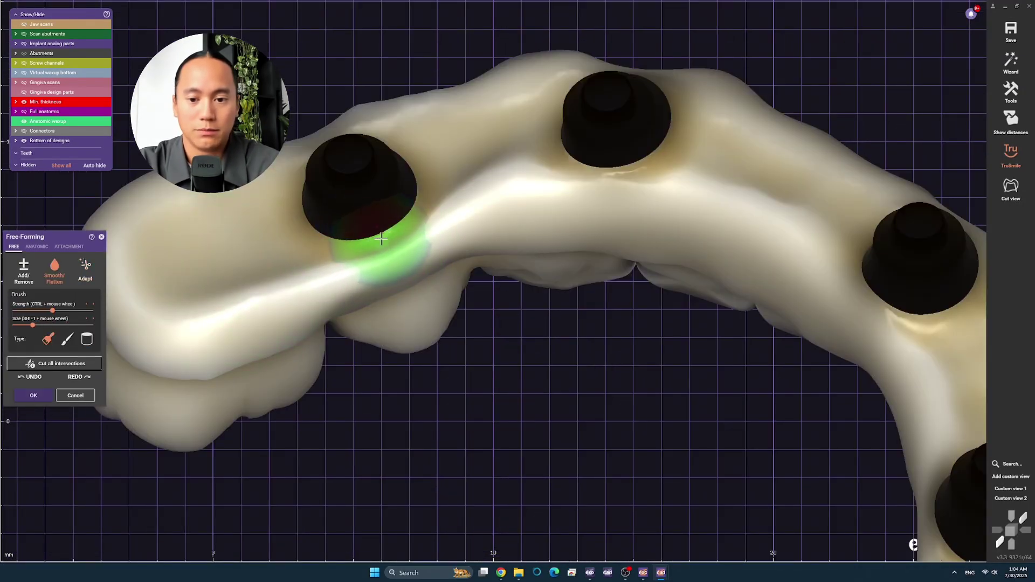
right_click_drag(631, 250, 489, 265)
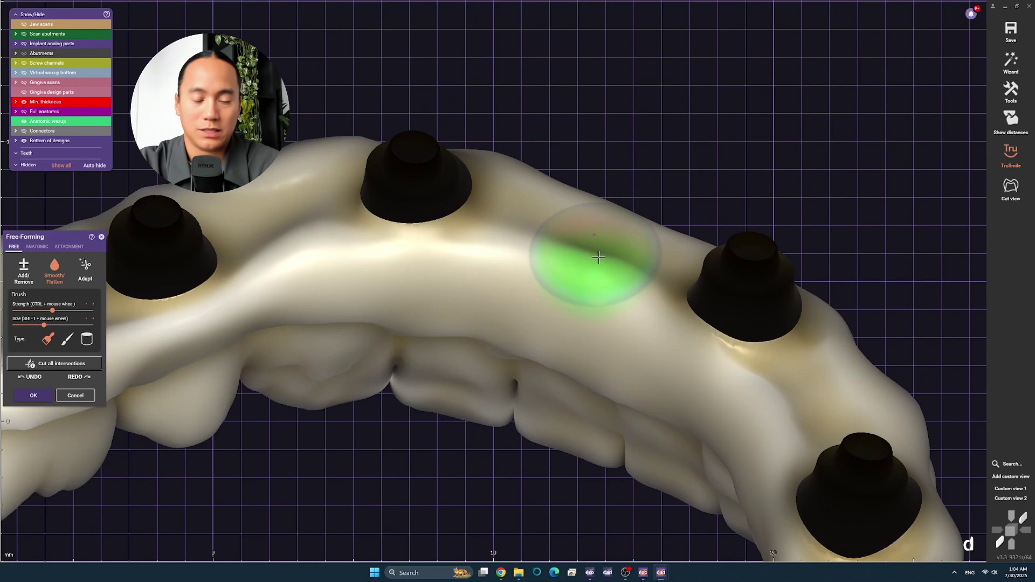
right_click_drag(636, 280, 428, 250)
scroll(578, 363, "down", 2, "shift")
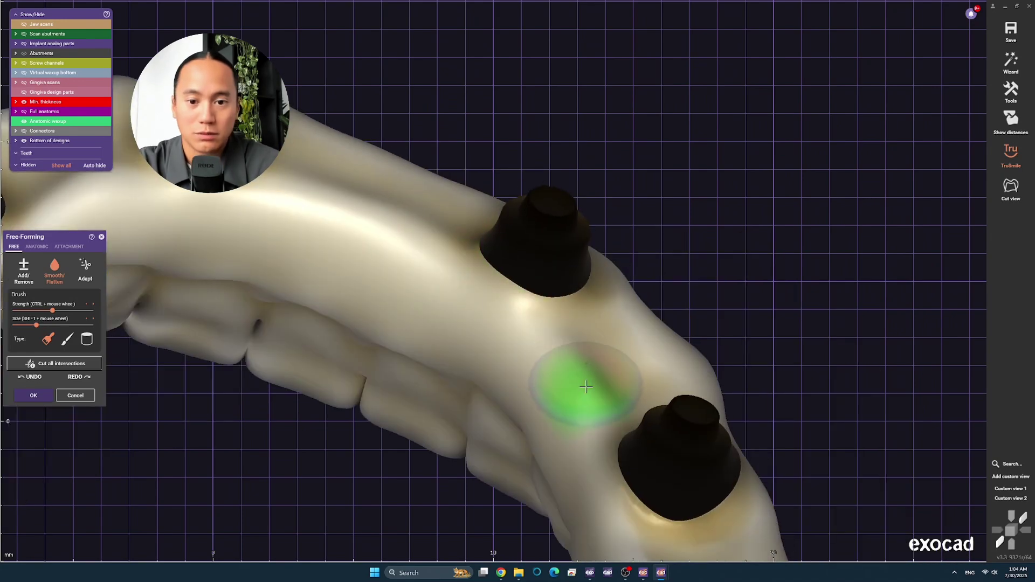
right_click_drag(586, 387, 463, 347)
mouse_move(527, 474)
right_mouse_down()
mouse_move(519, 369)
mouse_move(296, 393)
right_mouse_up()
scroll(225, 409, "up", 2, "shift")
right_click_drag(224, 409, 444, 346)
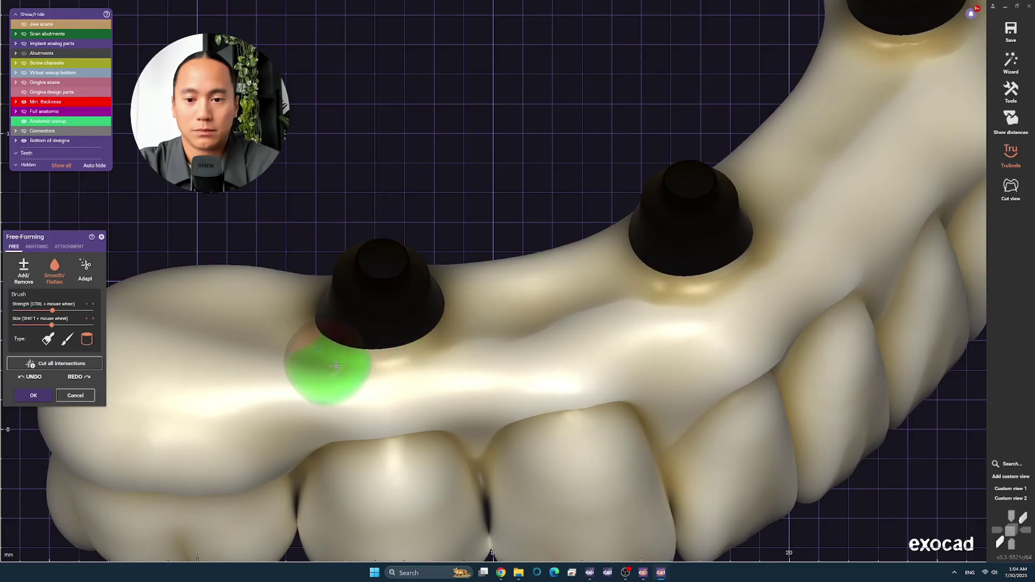
mouse_move(624, 312)
right_mouse_down()
mouse_move(758, 254)
mouse_move(469, 338)
mouse_move(304, 324)
mouse_move(430, 323)
mouse_move(548, 304)
mouse_move(386, 434)
right_mouse_up()
scroll(304, 324, "up", 2, "shift")
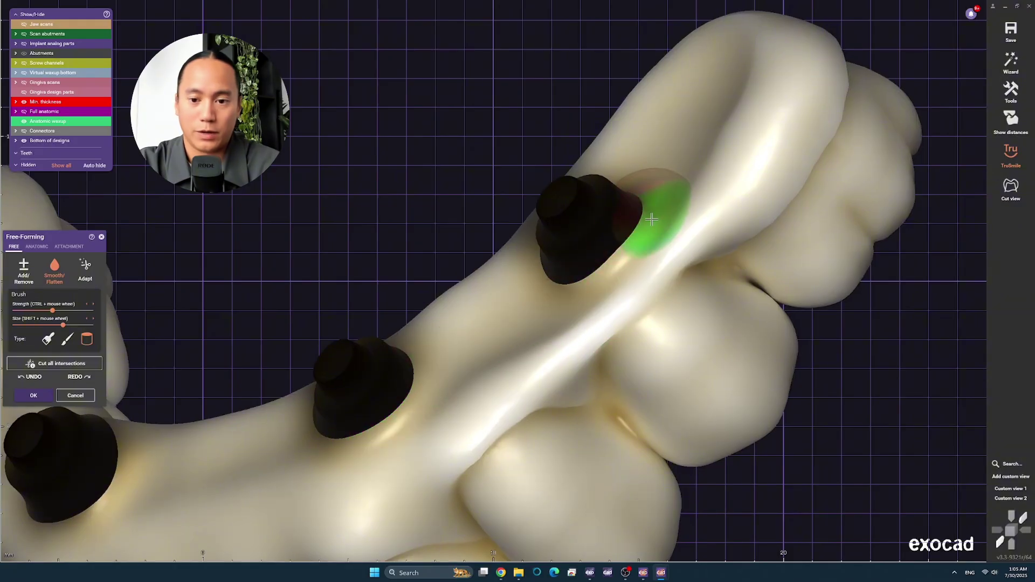
Step: Review the smoothed bar around the abutments from lingual, occlusal and side views
mouse_move(652, 217)
right_mouse_down()
mouse_move(620, 276)
mouse_move(390, 263)
mouse_move(180, 296)
mouse_move(312, 289)
right_mouse_up()
scroll(627, 276, "down", 5)
scroll(312, 289, "up", 3)
right_click_drag(336, 254, 413, 250)
scroll(414, 250, "down", 2, "shift")
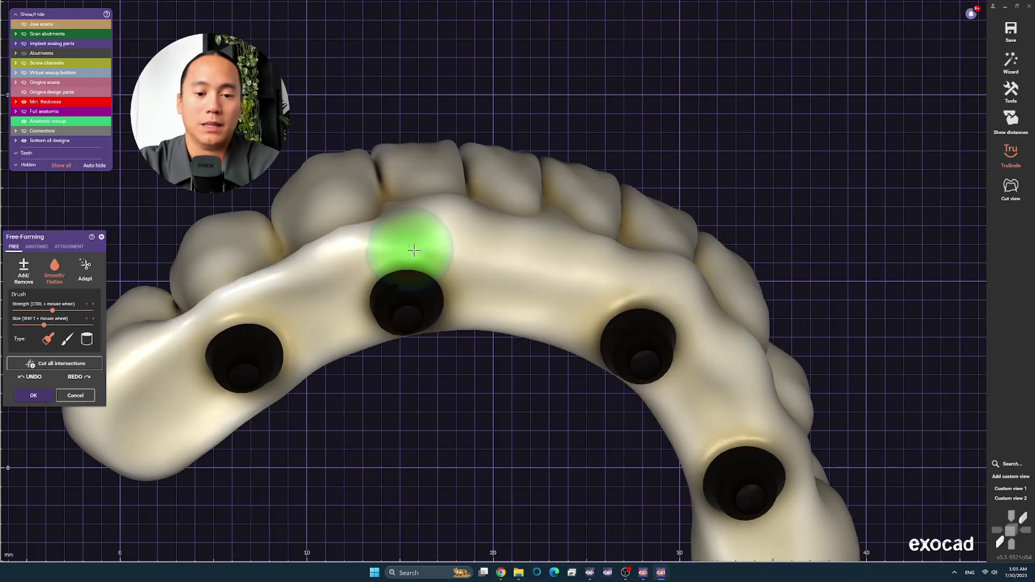
right_click_drag(623, 297, 577, 291)
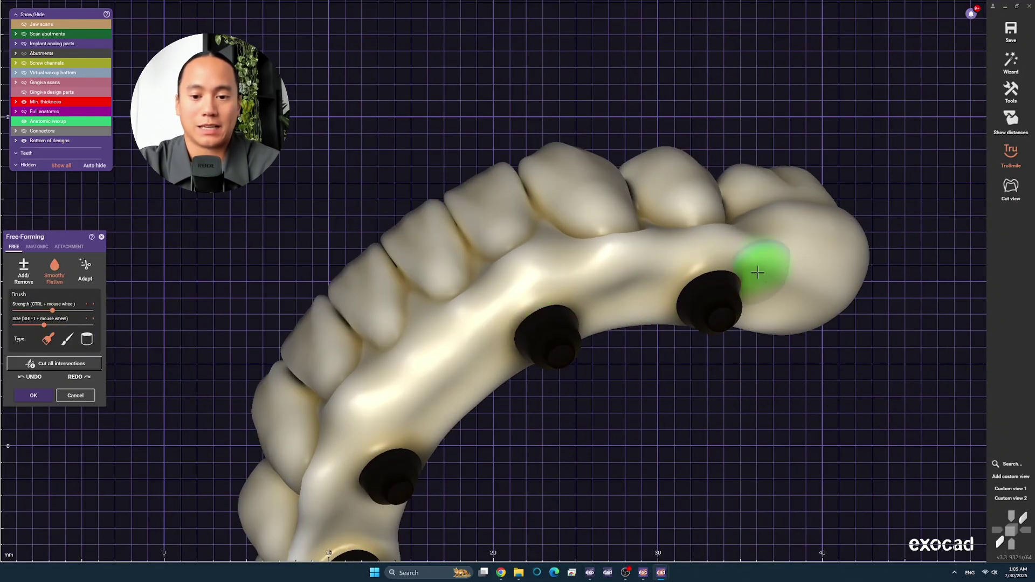
mouse_move(758, 274)
right_mouse_down()
mouse_move(681, 204)
mouse_move(740, 282)
right_mouse_up()
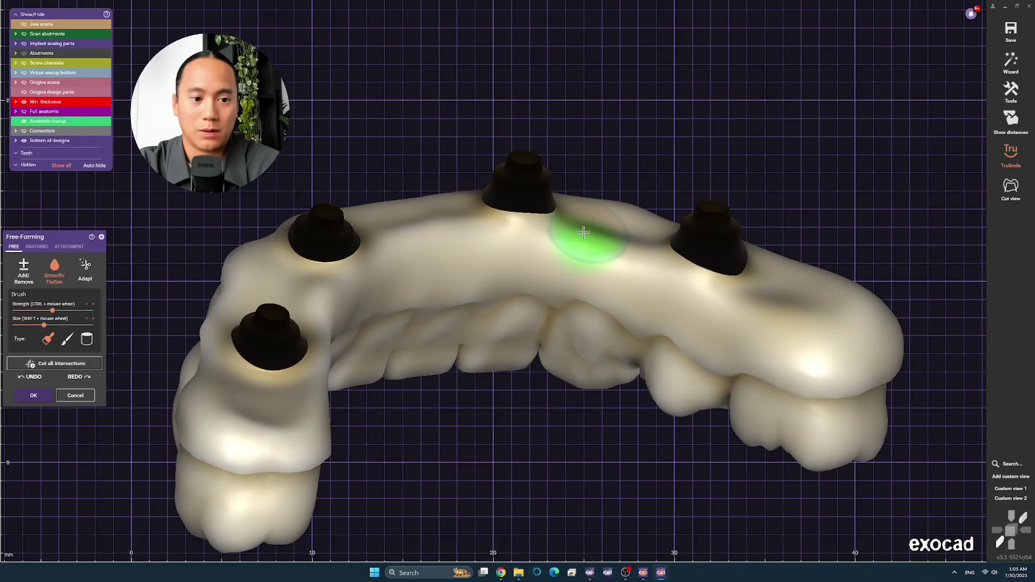
mouse_move(584, 232)
right_mouse_down()
mouse_move(512, 254)
mouse_move(401, 336)
mouse_move(385, 372)
right_mouse_up()
mouse_move(355, 408)
right_mouse_down()
mouse_move(441, 352)
mouse_move(584, 322)
mouse_move(645, 344)
mouse_move(514, 432)
mouse_move(462, 301)
right_mouse_up()
scroll(427, 265, "up", 3)
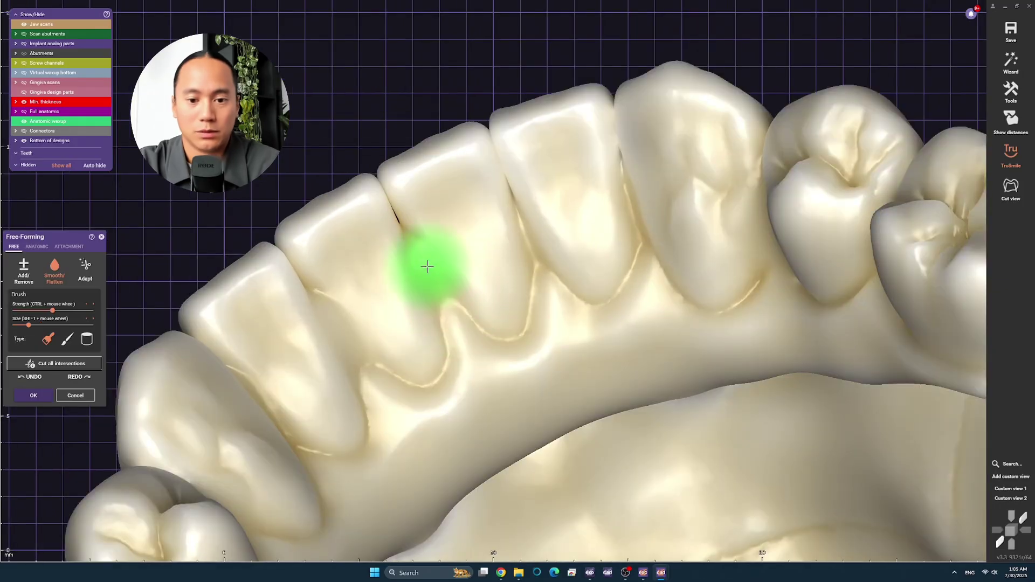
scroll(543, 386, "up", 3)
mouse_move(603, 291)
right_mouse_down()
mouse_move(474, 342)
mouse_move(462, 423)
mouse_move(392, 392)
mouse_move(493, 303)
mouse_move(543, 335)
mouse_move(522, 325)
mouse_move(613, 347)
mouse_move(578, 346)
mouse_move(508, 243)
mouse_move(458, 362)
mouse_move(408, 361)
right_mouse_up()
scroll(543, 335, "down", 3)
scroll(610, 344, "up", 3)
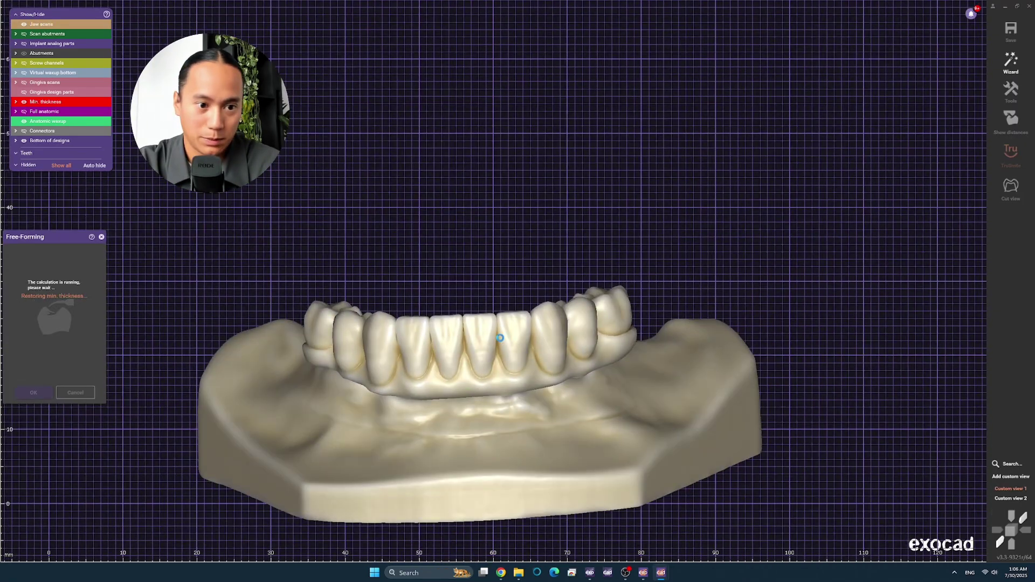
Step: Open Bar Design's Split tab and set Min. side angle to 4° with split curves displayed
right_click_drag(501, 338, 452, 330)
right_click(452, 330)
left_click(515, 207)
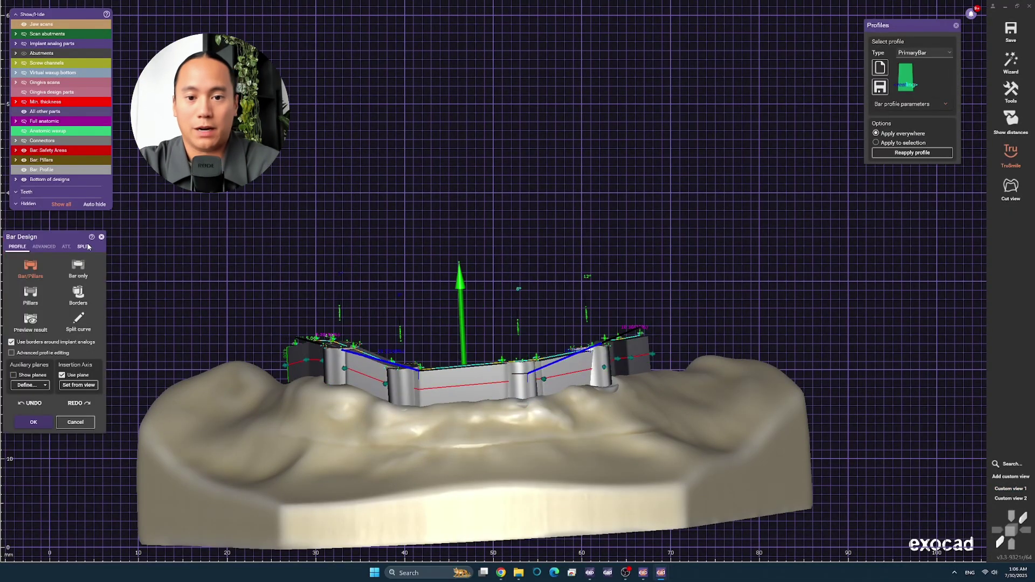
left_click(84, 246)
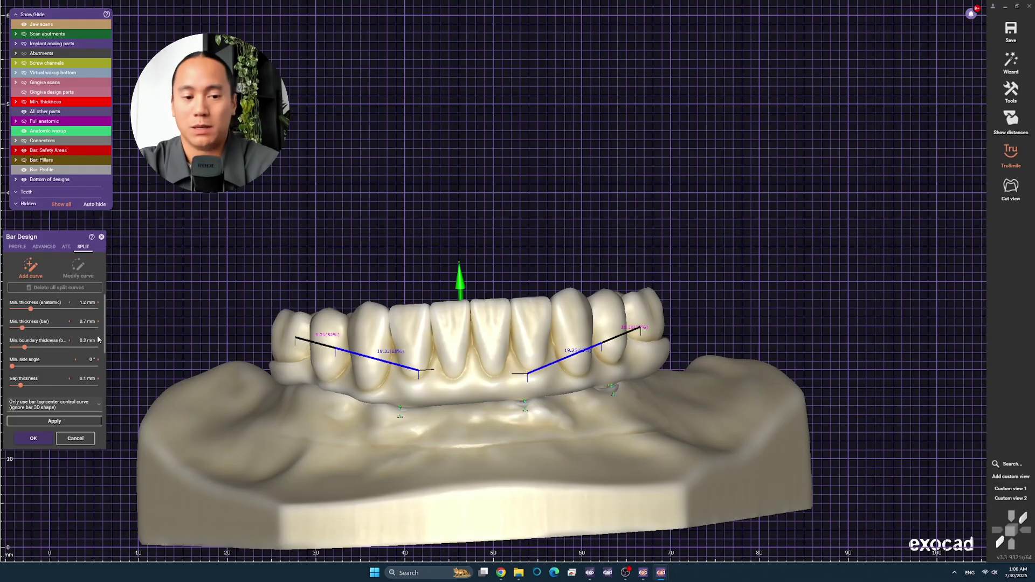
scroll(107, 350, "down", 1)
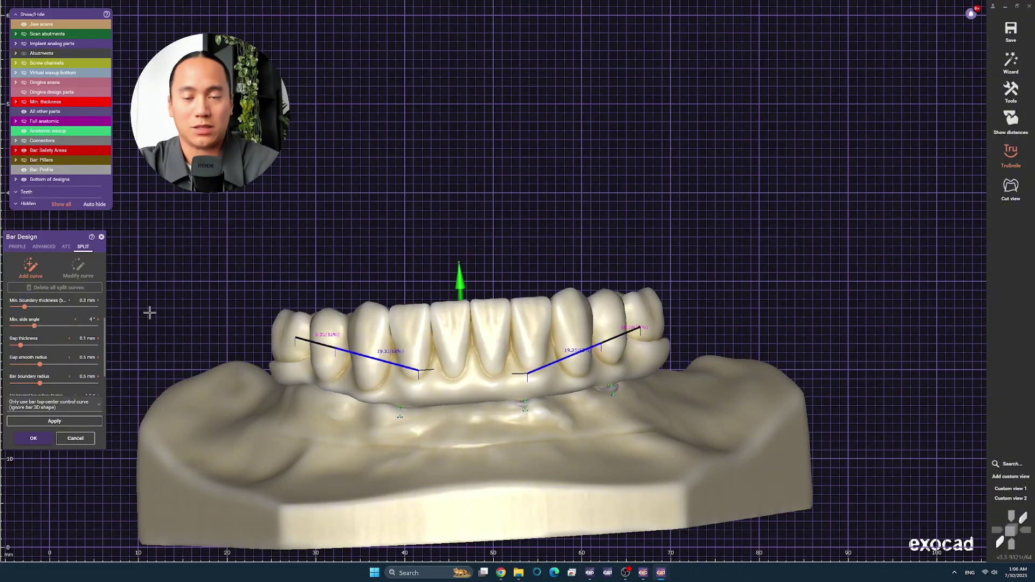
scroll(107, 358, "down", 3)
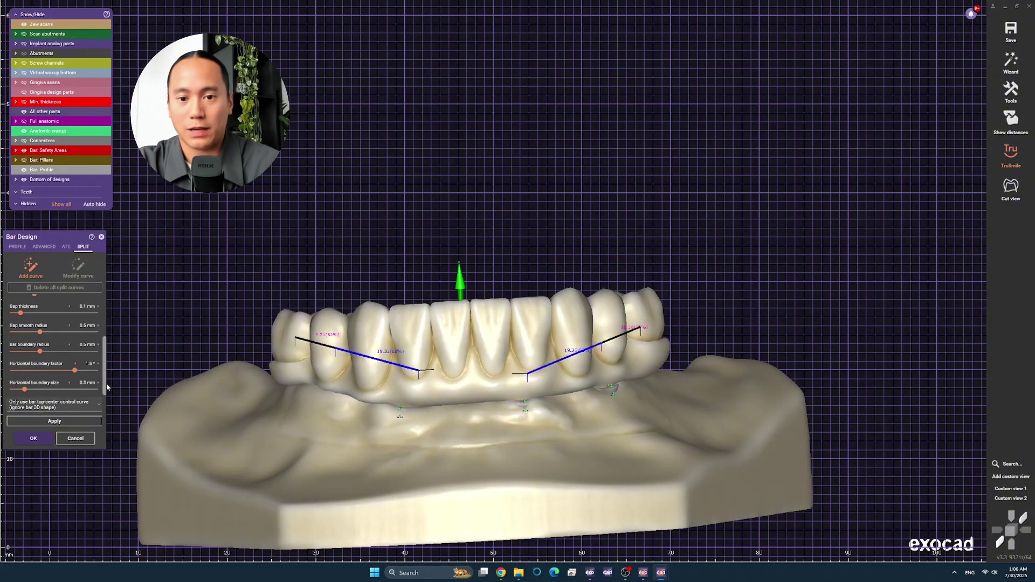
key("o")
scroll(303, 370, "up", 3)
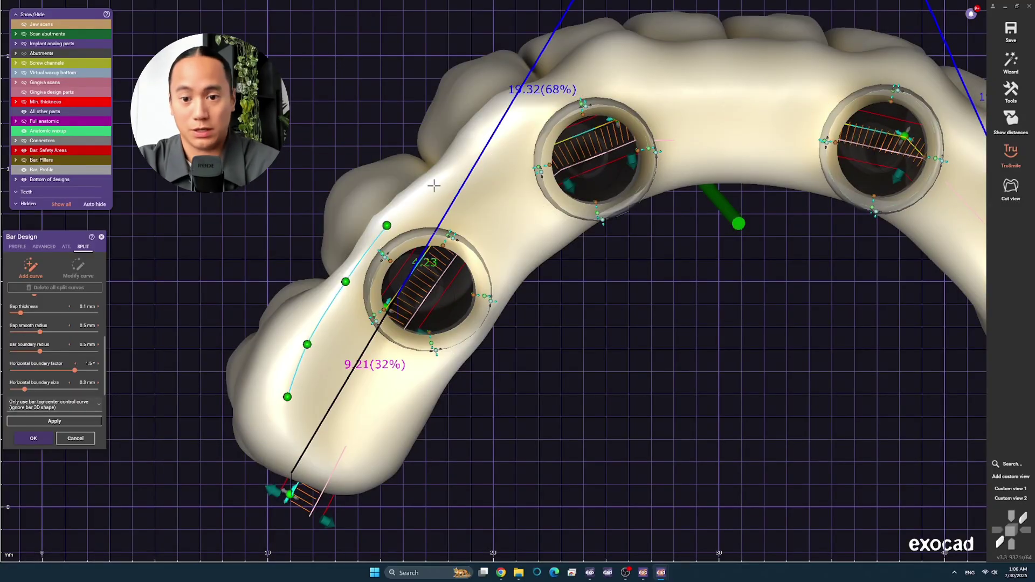
Step: Add new points to extend the split curve along the lower arch
scroll(434, 186, "down", 3)
right_click_drag(485, 347, 422, 253)
scroll(385, 214, "up", 2)
scroll(507, 233, "down", 3)
right_click_drag(507, 233, 370, 319)
scroll(419, 298, "up", 2)
right_click_drag(516, 322, 467, 281)
left_click(403, 242)
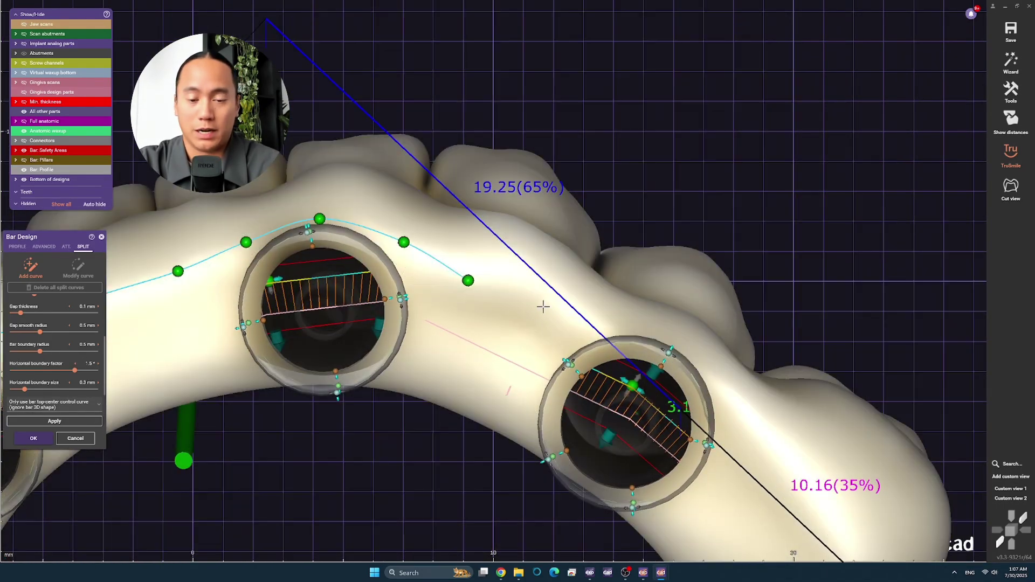
right_click_drag(543, 300, 458, 350)
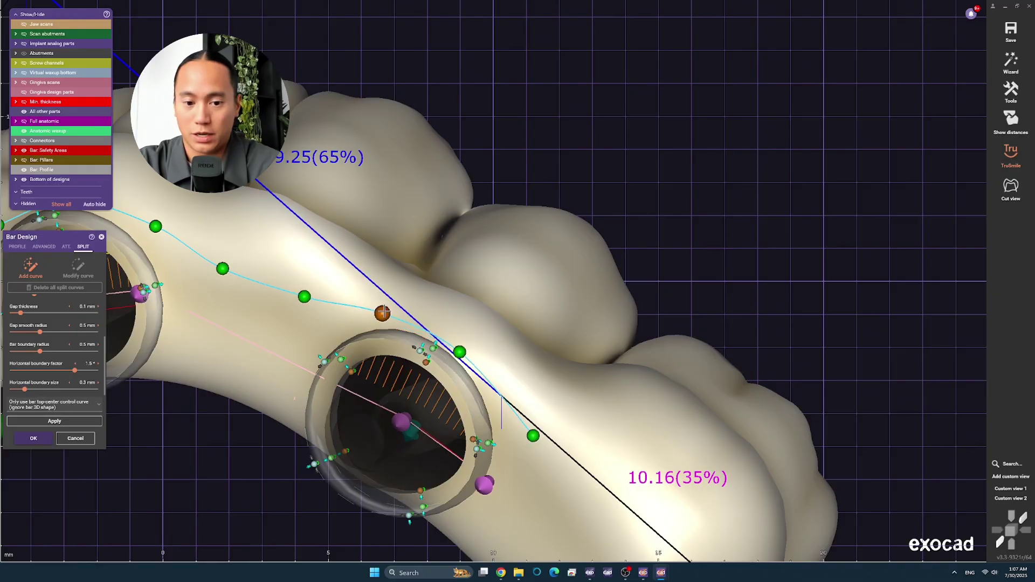
scroll(382, 313, "down", 3)
right_click_drag(382, 312, 480, 280)
scroll(480, 280, "up", 2)
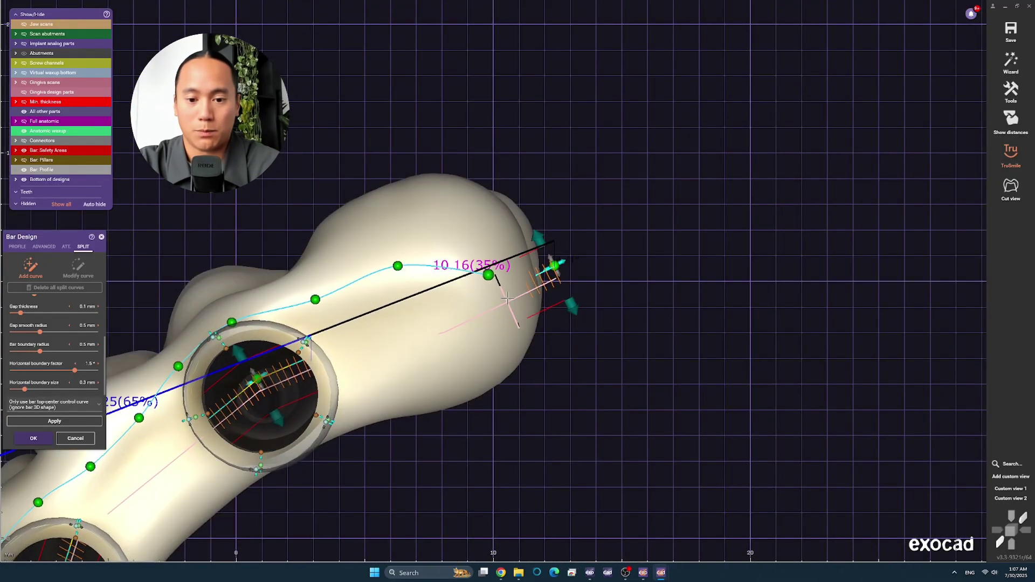
key("1")
scroll(476, 415, "up", 3)
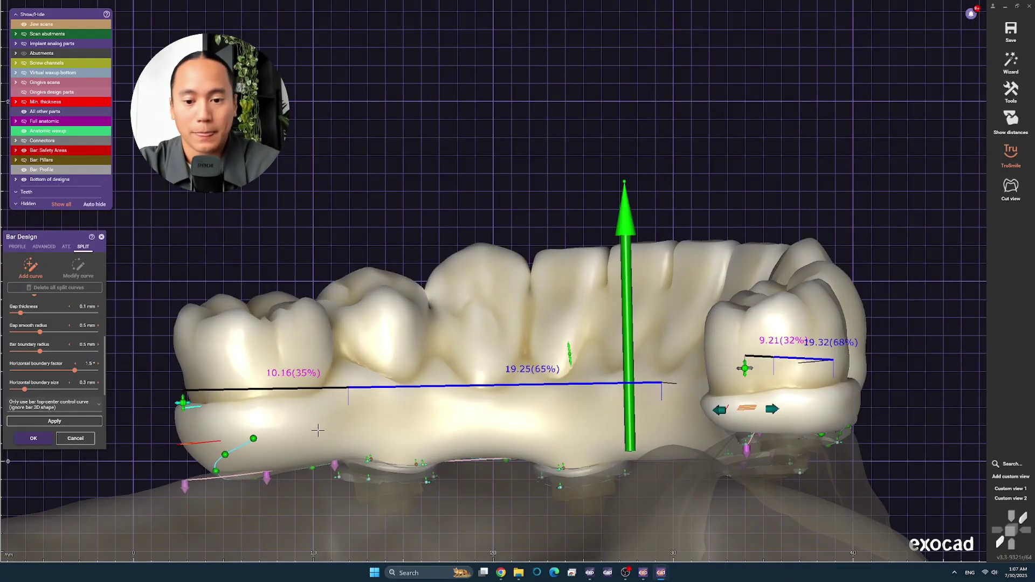
right_click_drag(319, 431, 515, 441)
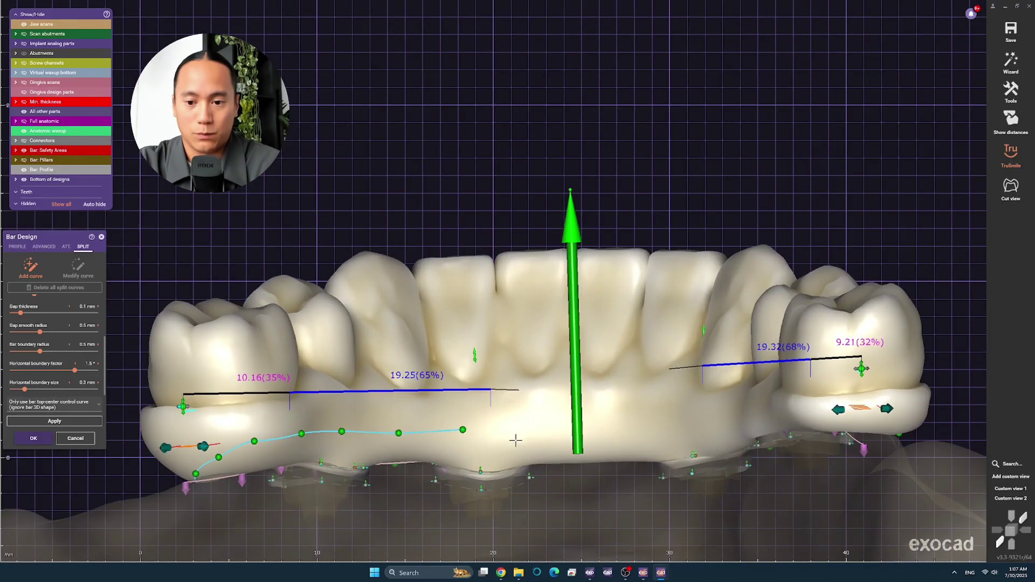
left_click(597, 428)
Step: Check the split curve around the whole arch from several angles, then calculate the split bar
scroll(593, 432, "up", 5)
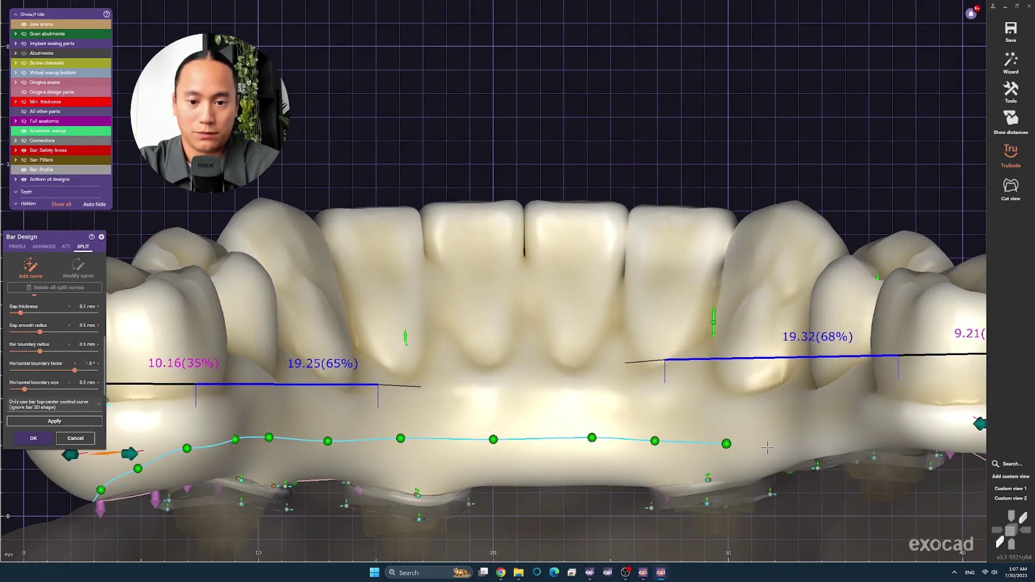
right_click_drag(768, 447, 579, 383)
right_click_drag(722, 405, 540, 378)
scroll(516, 371, "up", 2)
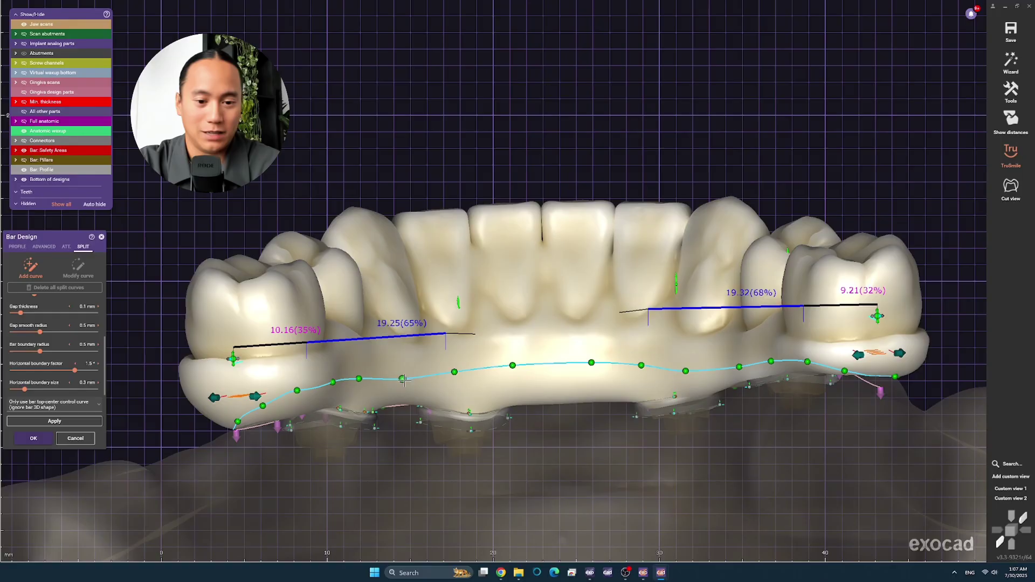
right_click_drag(403, 380, 528, 387)
scroll(529, 387, "up", 2)
right_click_drag(415, 405, 408, 391)
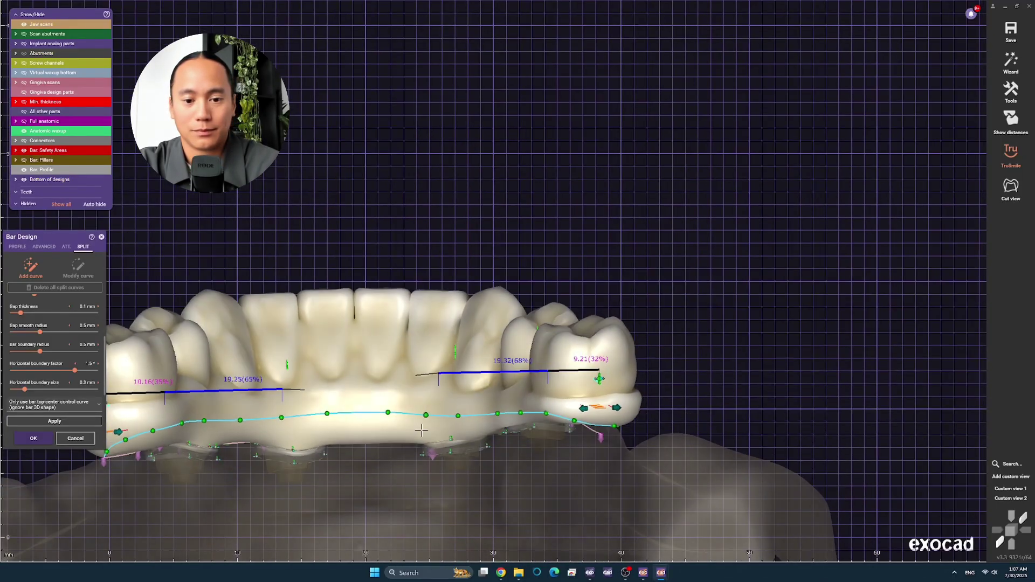
scroll(401, 381, "up", 2)
scroll(334, 380, "down", 2)
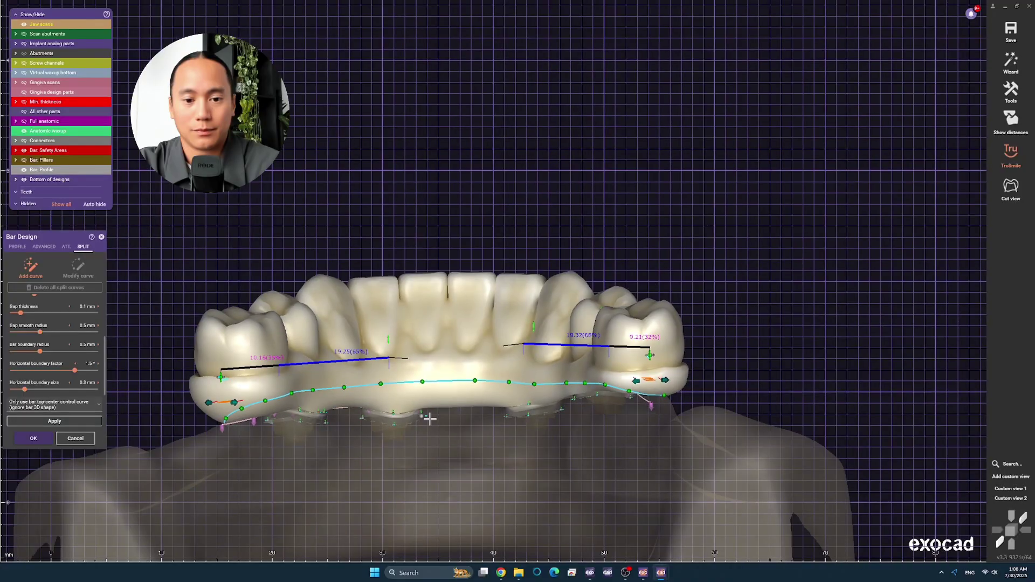
right_click_drag(334, 380, 461, 350)
scroll(404, 342, "up", 3)
scroll(404, 340, "down", 3)
scroll(650, 238, "up", 4)
scroll(650, 237, "up", 1)
scroll(657, 256, "down", 5)
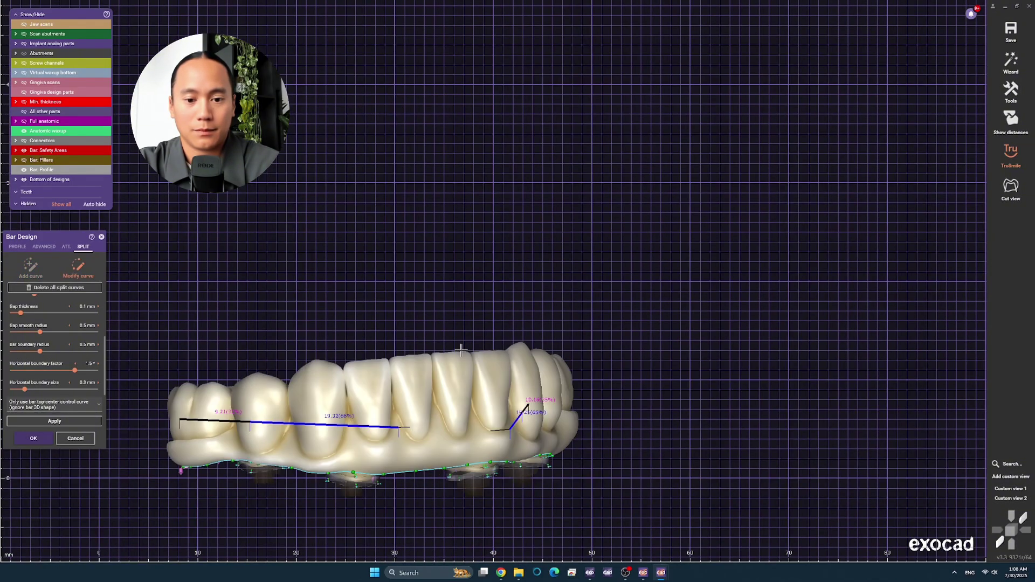
left_click(54, 421)
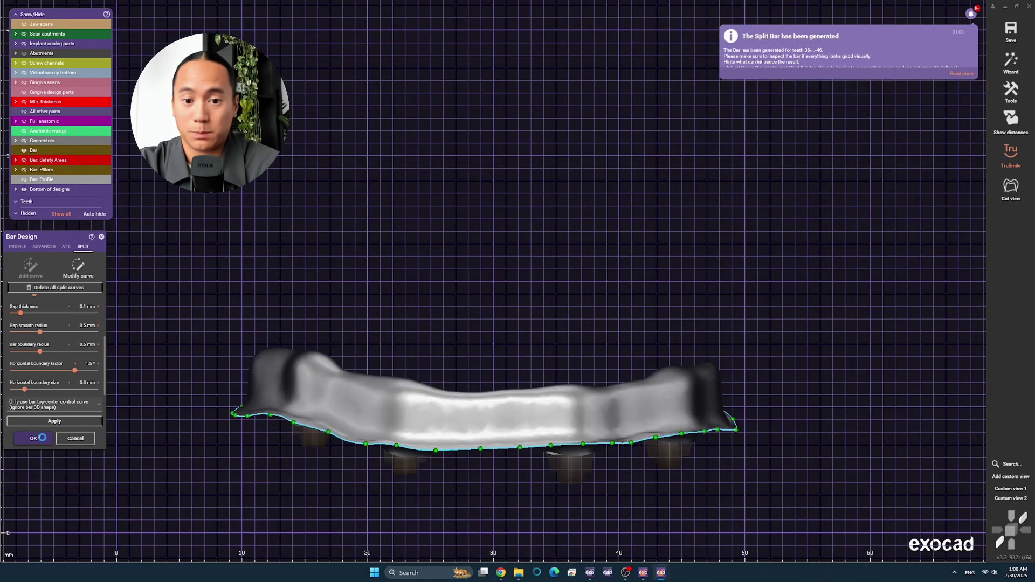
Step: Start Free-Form Bar and pull the painted top band of the bar upward with Anatomic Paint & Pull
right_click(451, 412)
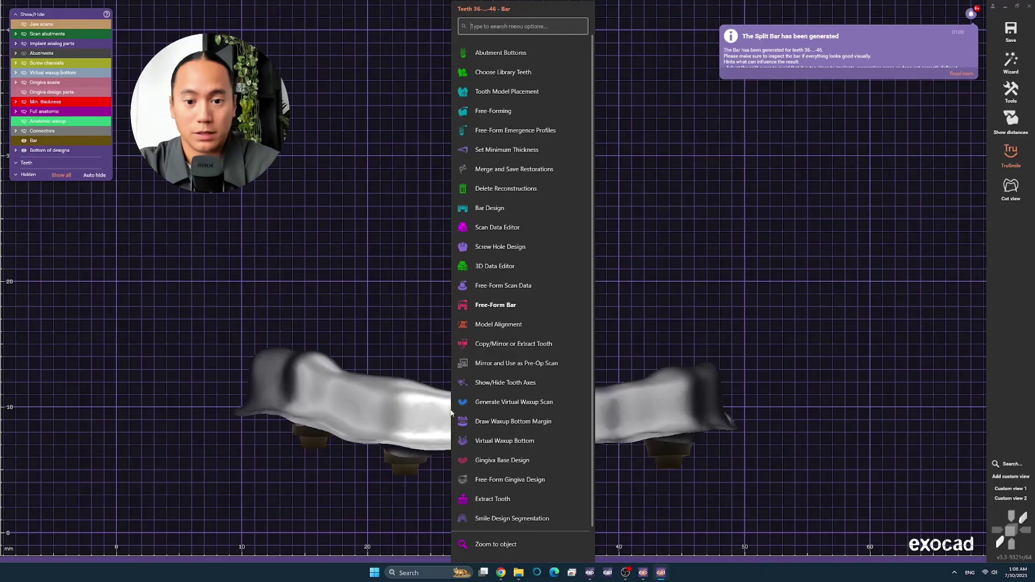
left_click(515, 304)
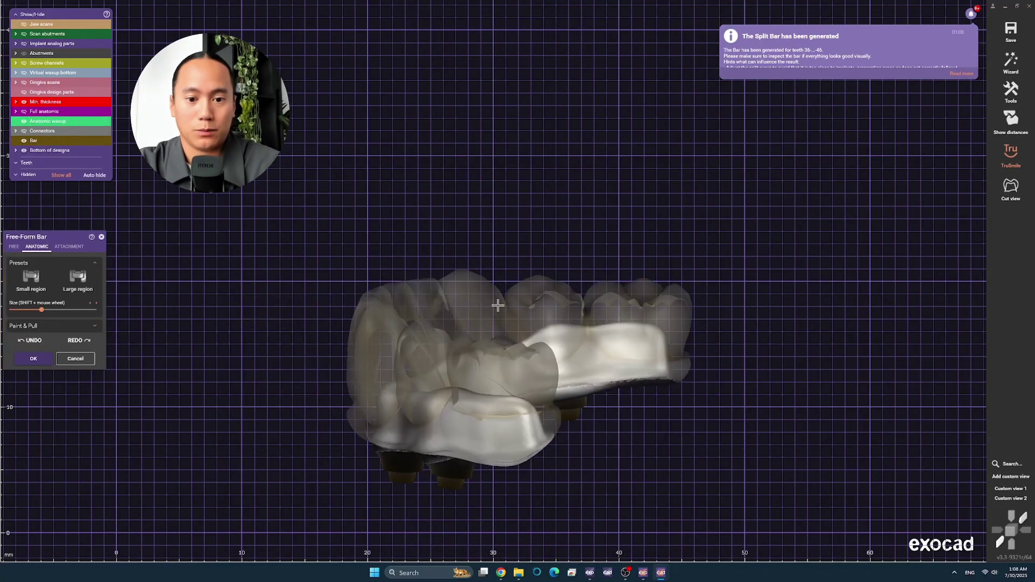
left_click(43, 326)
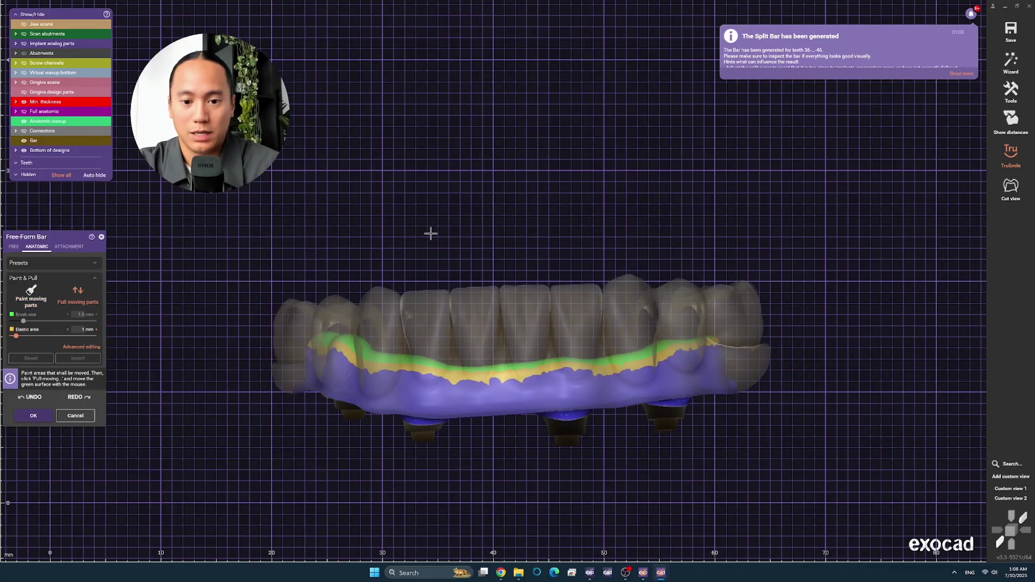
scroll(496, 363, "up", 3)
left_click_drag(519, 369, 519, 354)
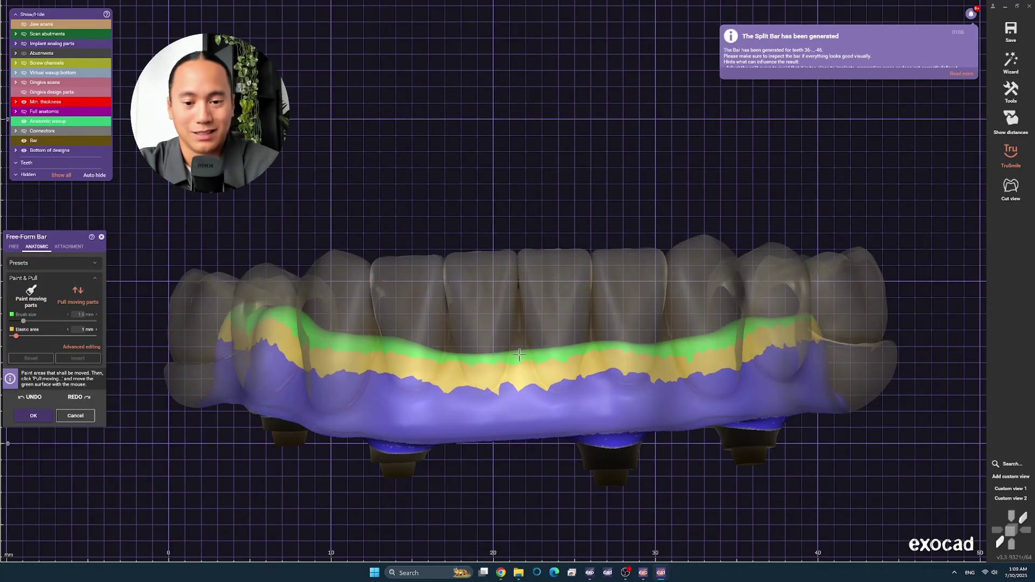
right_click_drag(519, 346, 497, 329)
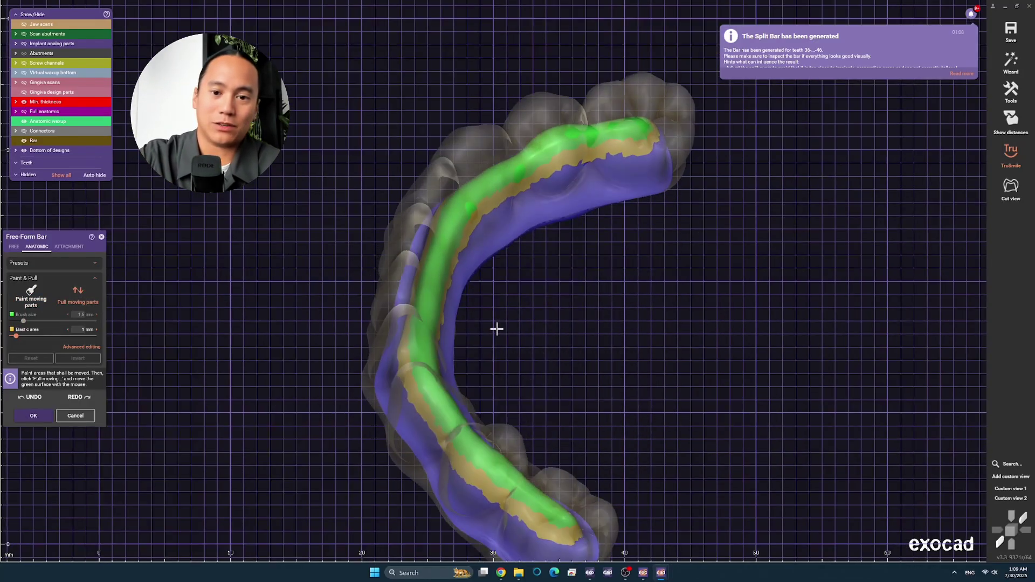
scroll(431, 274, "up", 3)
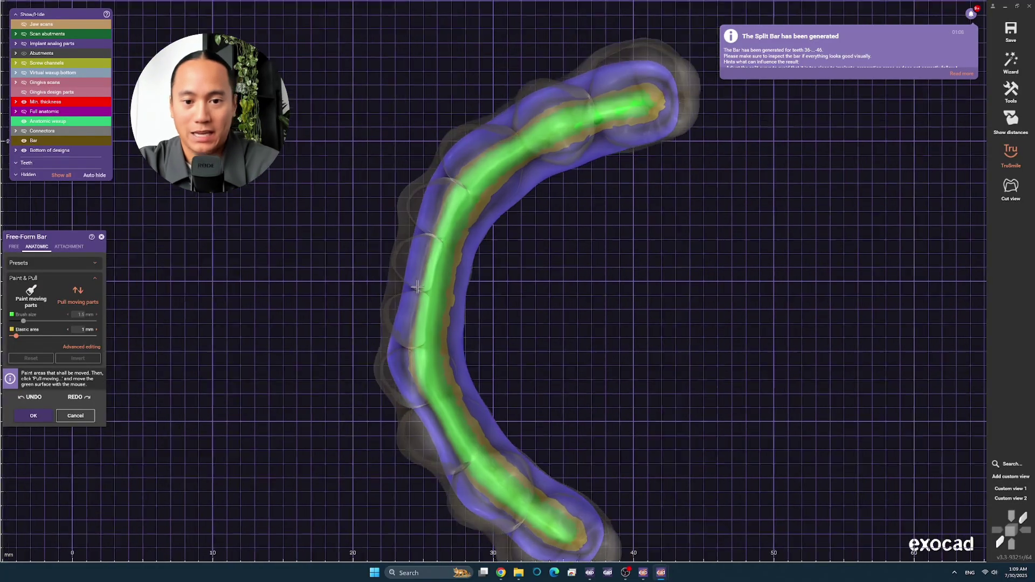
Step: Switch to free sculpting with region presets and inspect the bar in the gaps between teeth
left_click(14, 247)
right_click_drag(486, 270, 555, 185)
scroll(500, 295, "up", 5)
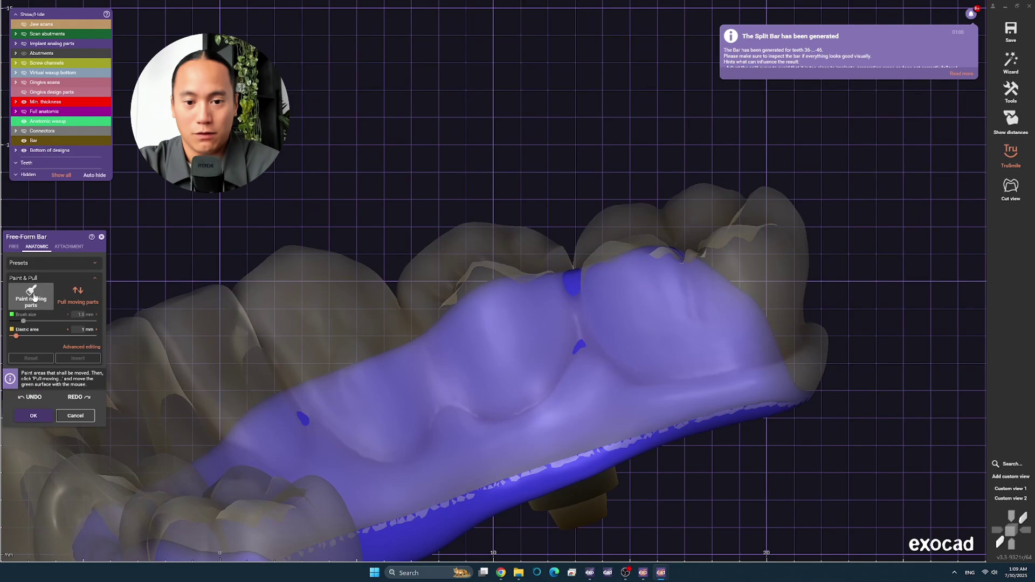
left_click(64, 281)
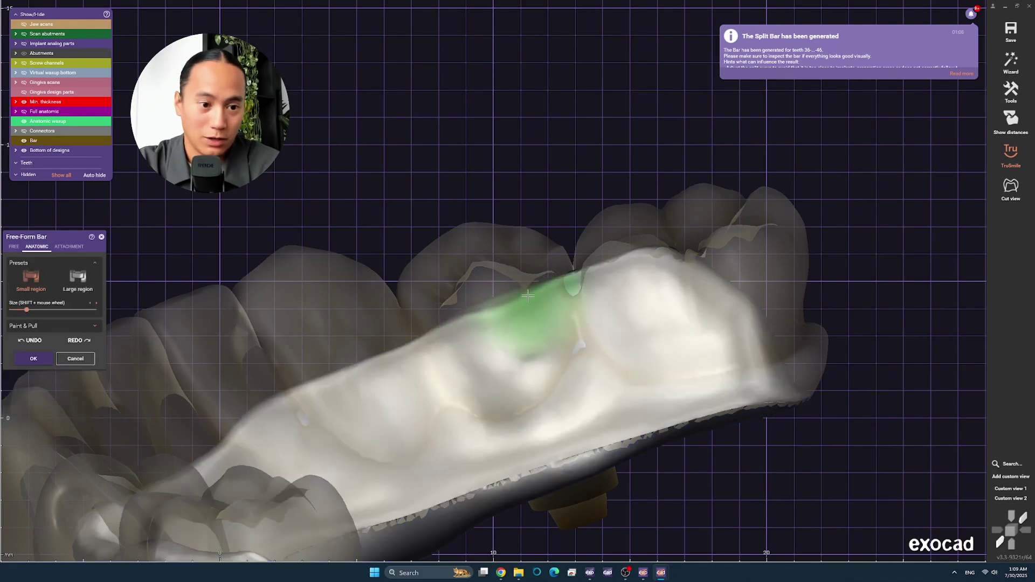
mouse_move(528, 297)
right_mouse_down()
mouse_move(636, 220)
mouse_move(614, 324)
right_mouse_up()
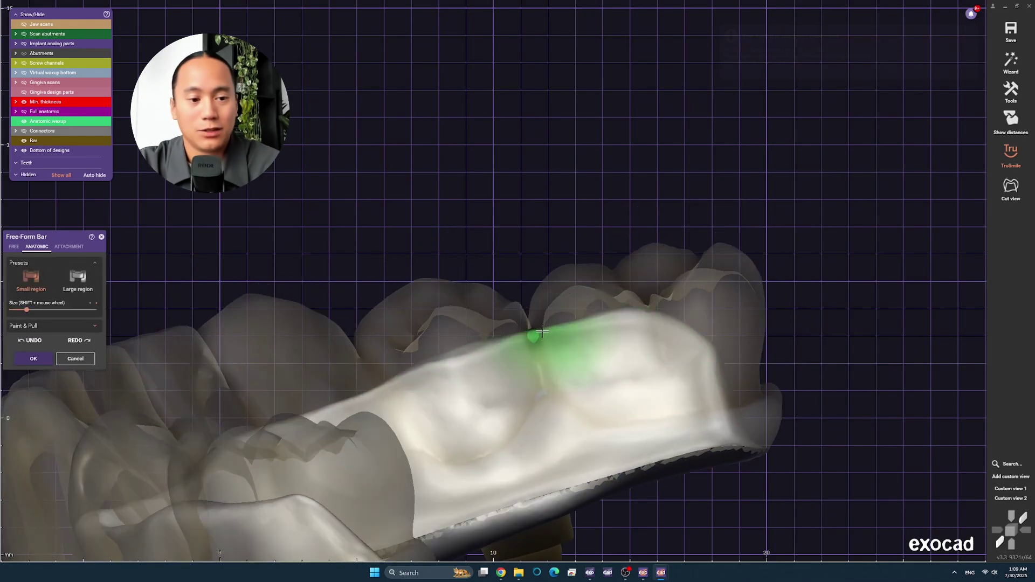
mouse_move(440, 370)
right_mouse_down()
mouse_move(507, 386)
mouse_move(404, 393)
right_mouse_up()
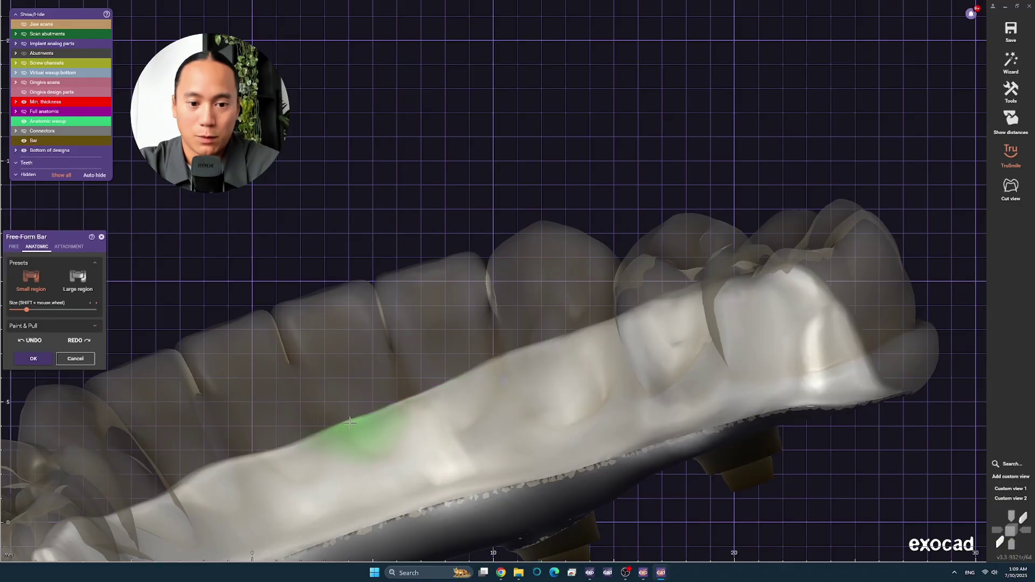
right_click_drag(349, 423, 659, 324)
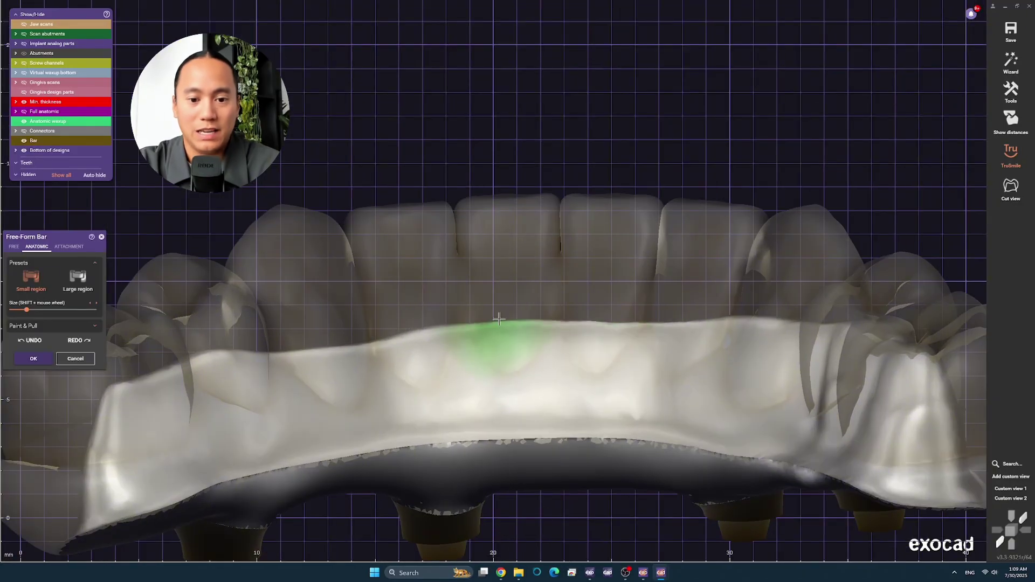
right_click_drag(499, 320, 478, 339)
right_click_drag(341, 350, 288, 307)
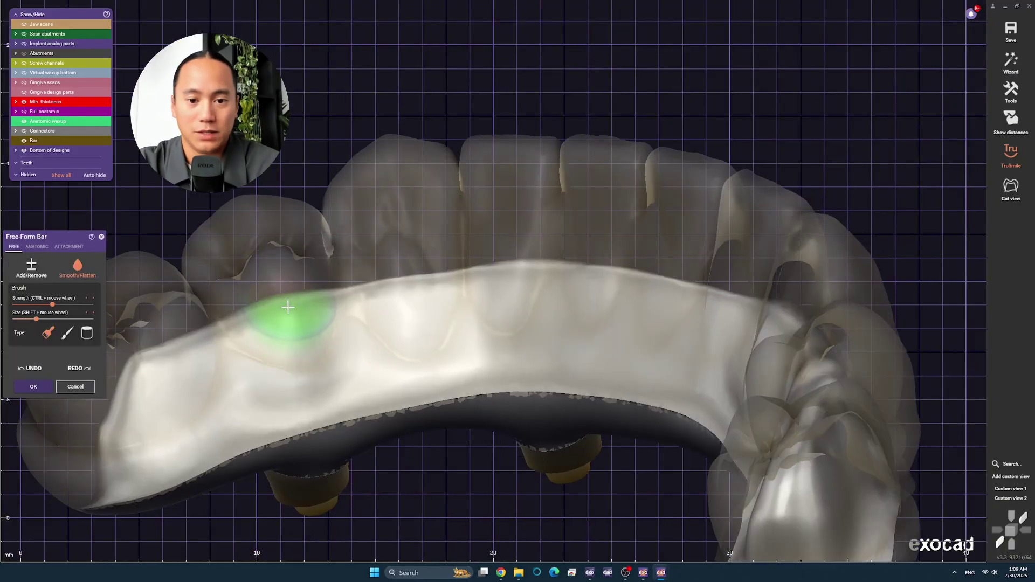
right_click_drag(118, 395, 288, 383)
scroll(296, 397, "up", 3)
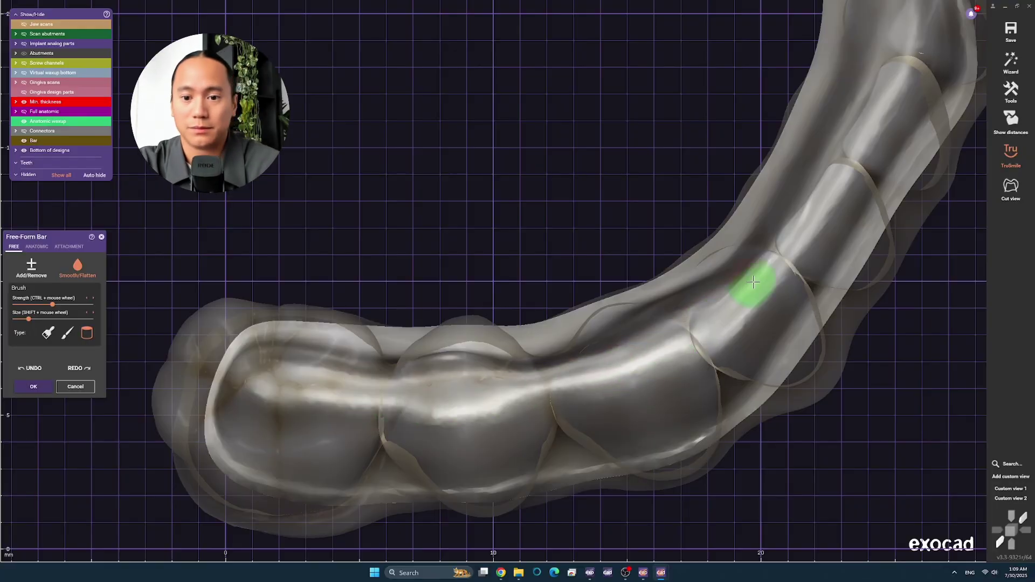
scroll(675, 307, "down", 3)
scroll(674, 269, "up", 2)
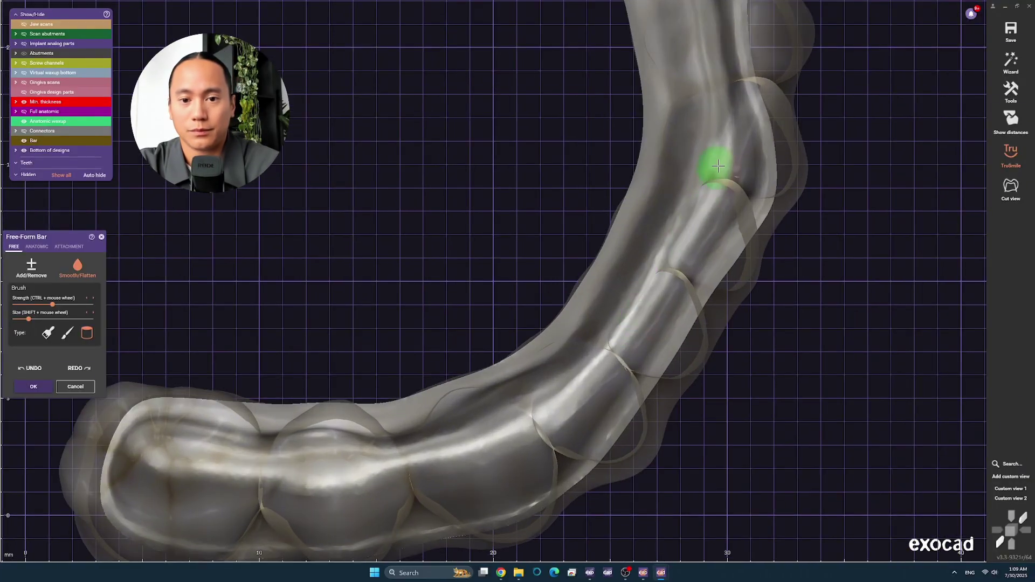
Step: Review the bar from occlusal and frontal views and select the Smooth/Flatten brush
right_click_drag(713, 49, 535, 385)
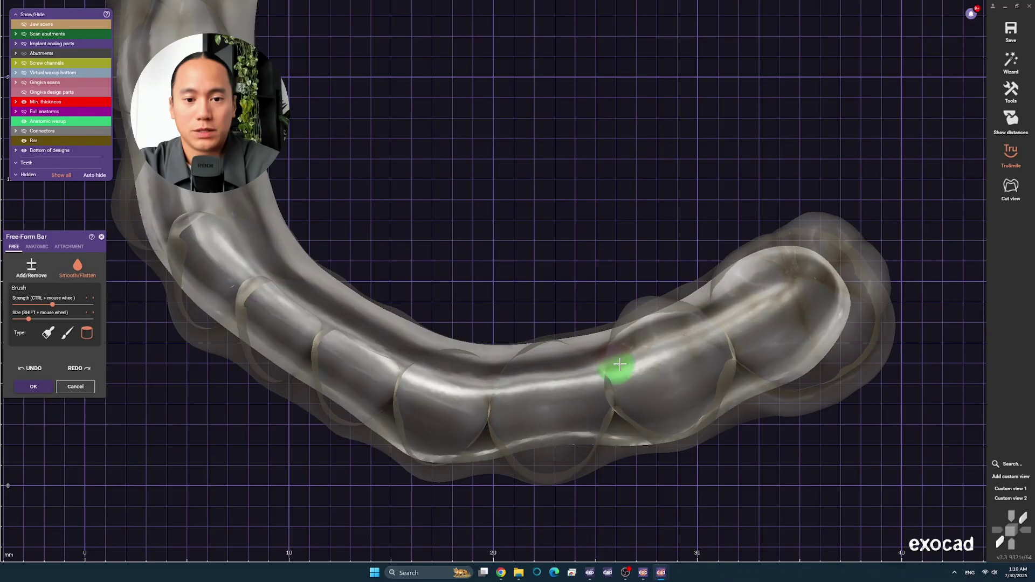
right_click_drag(786, 285, 684, 287)
scroll(685, 287, "up", 3)
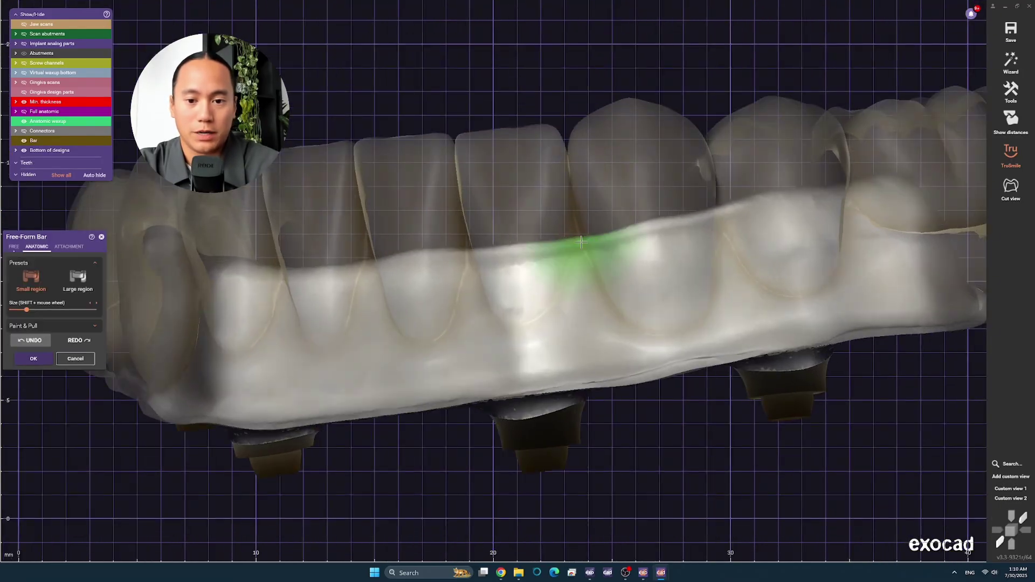
scroll(579, 243, "up", 3, "shift")
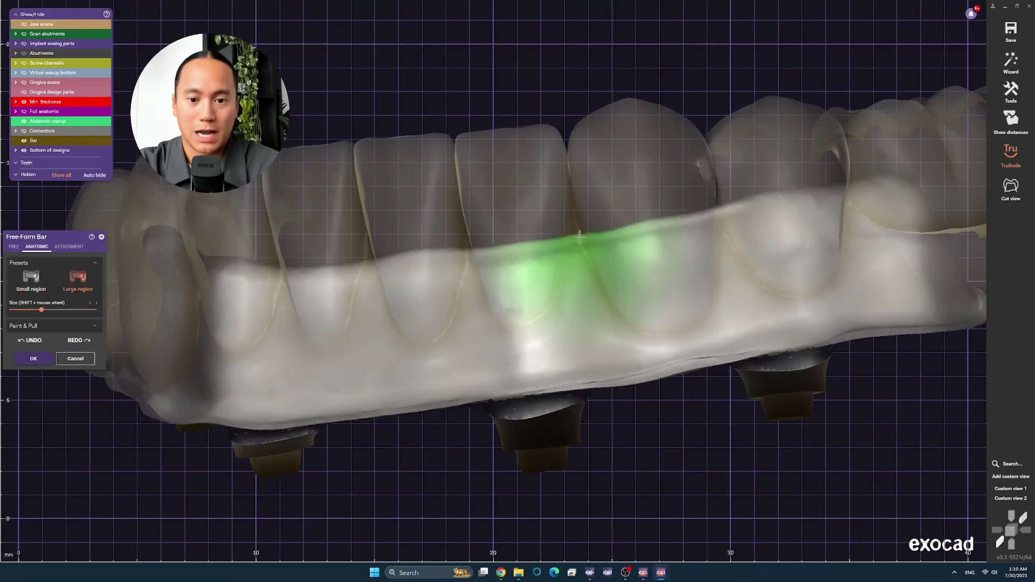
scroll(579, 236, "down", 3)
left_click(1011, 489)
scroll(469, 237, "down", 3, "shift")
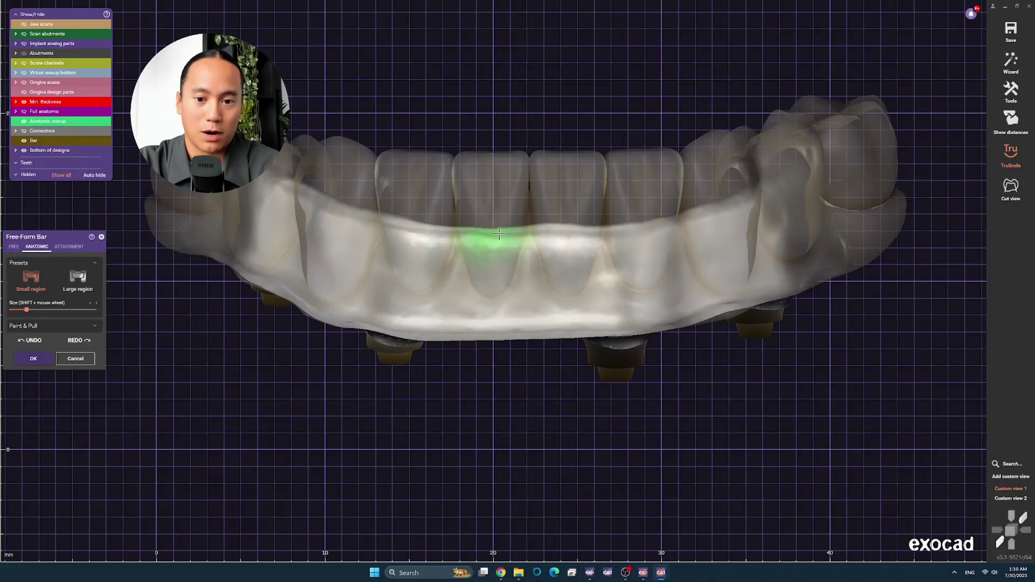
right_click_drag(605, 243, 539, 324)
scroll(531, 340, "up", 5)
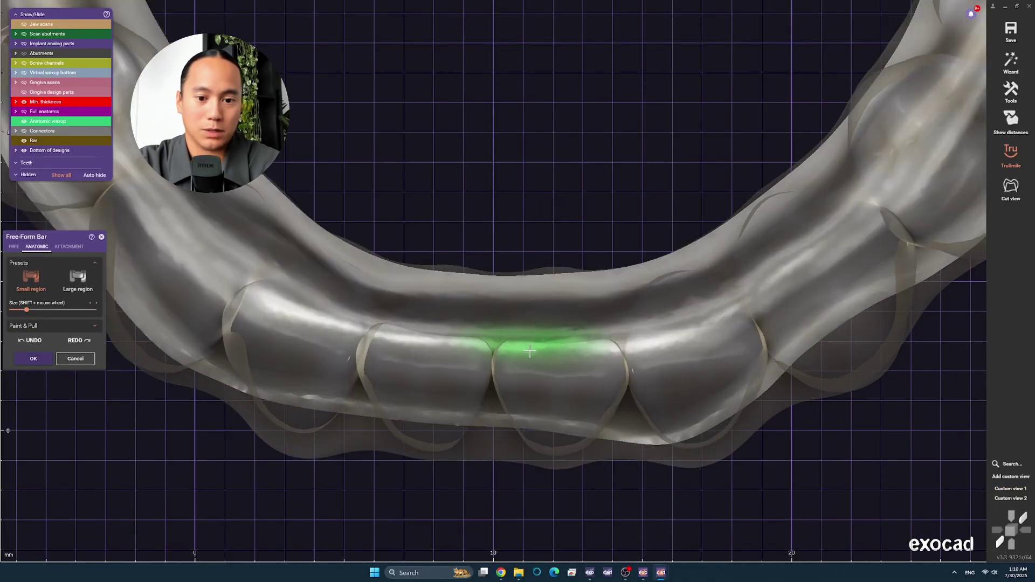
right_click_drag(581, 353, 586, 214)
left_click(1011, 499)
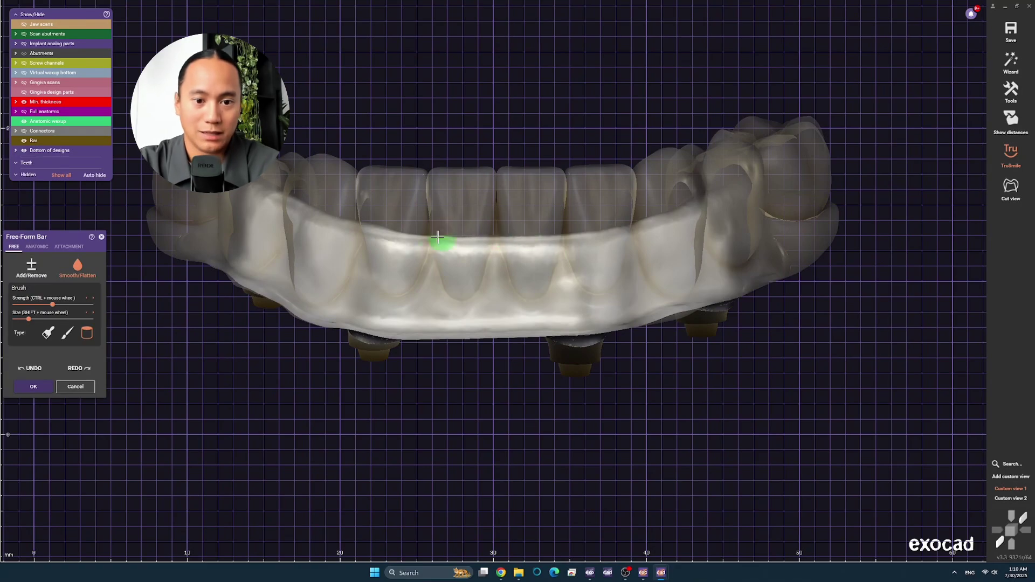
right_click_drag(394, 229, 375, 126)
scroll(342, 135, "up", 2)
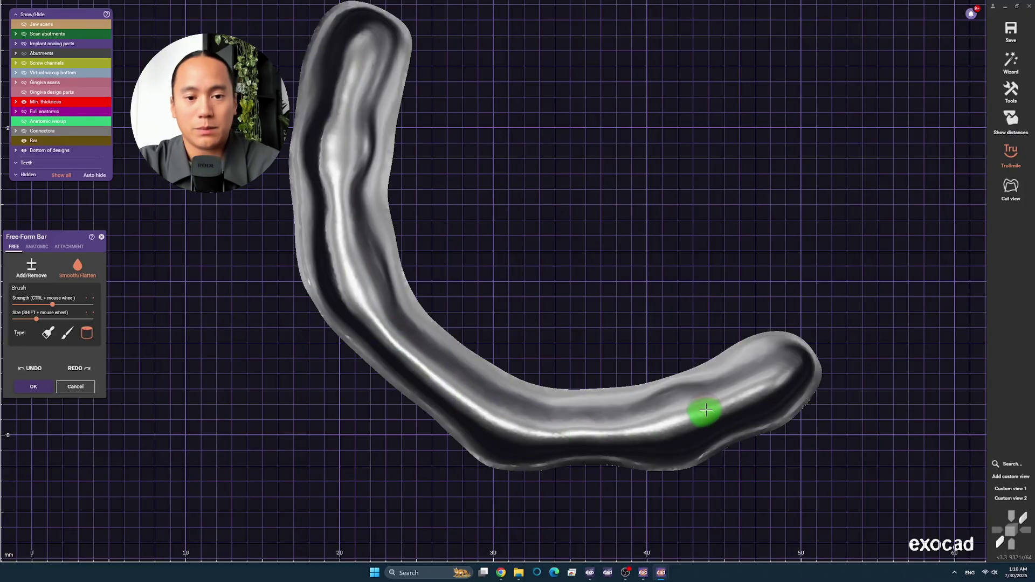
left_click(1011, 488)
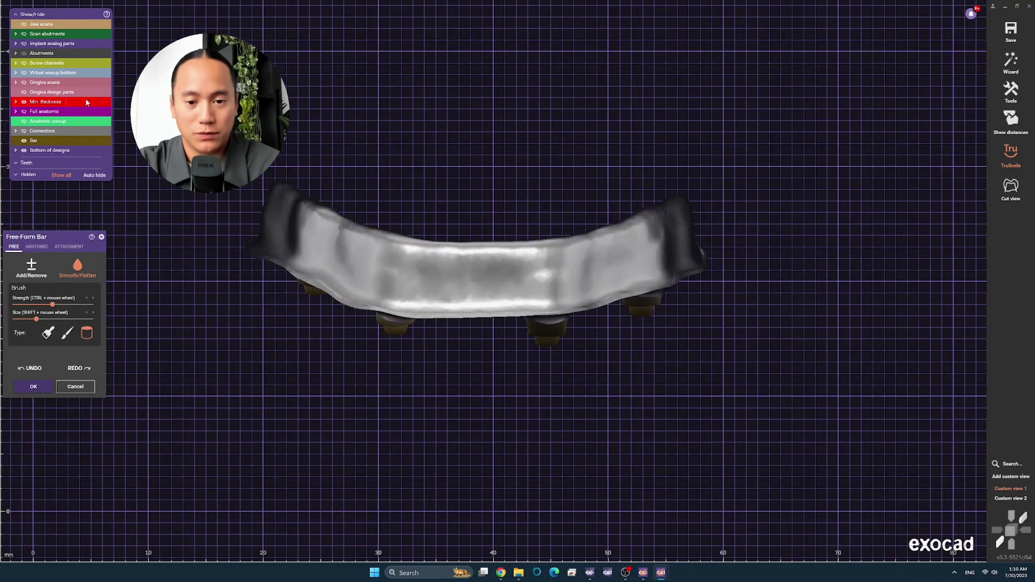
right_click_drag(488, 253, 491, 210)
scroll(527, 219, "up", 3)
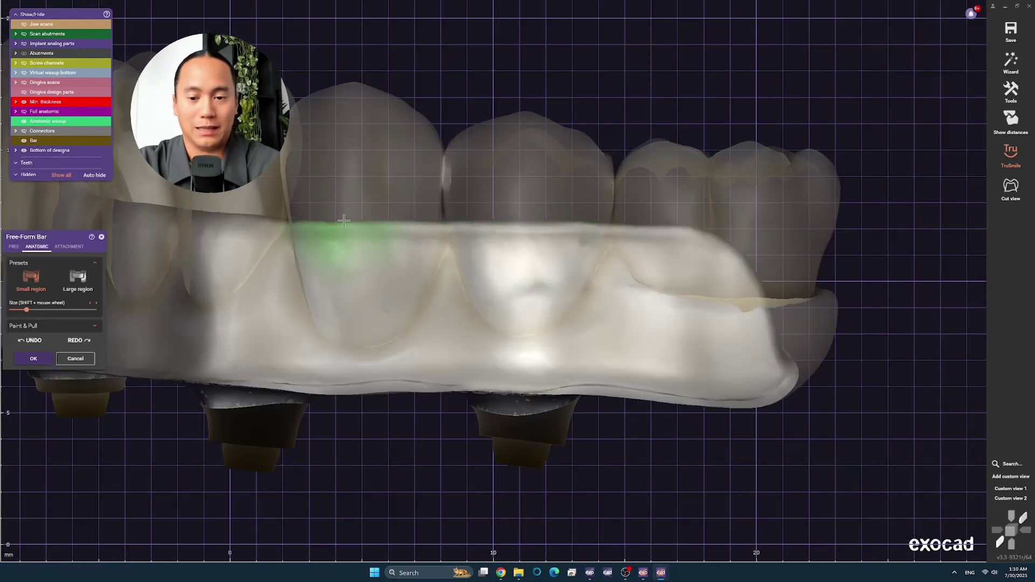
scroll(596, 337, "down", 5)
right_click_drag(596, 338, 421, 225)
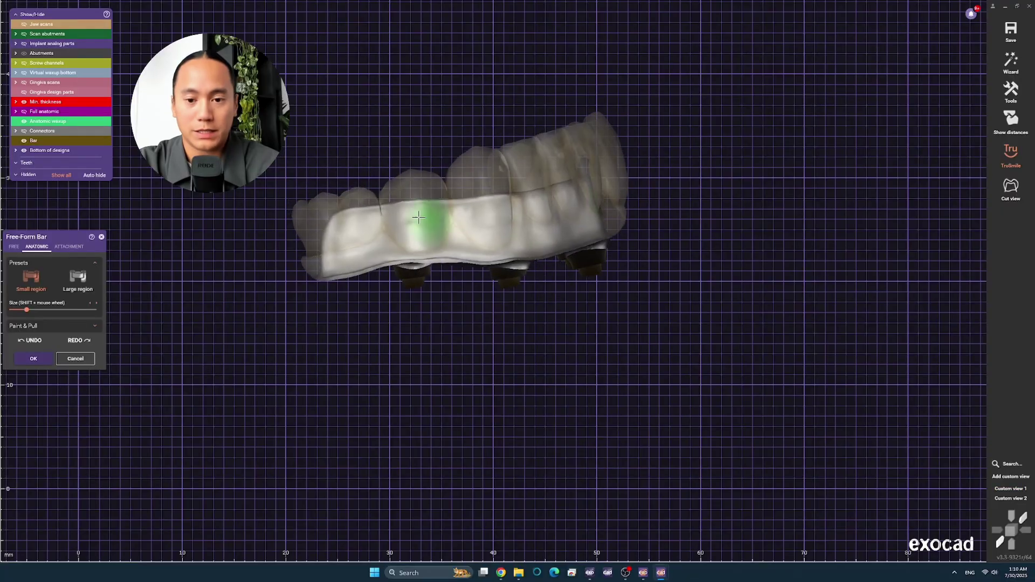
scroll(415, 221, "up", 5)
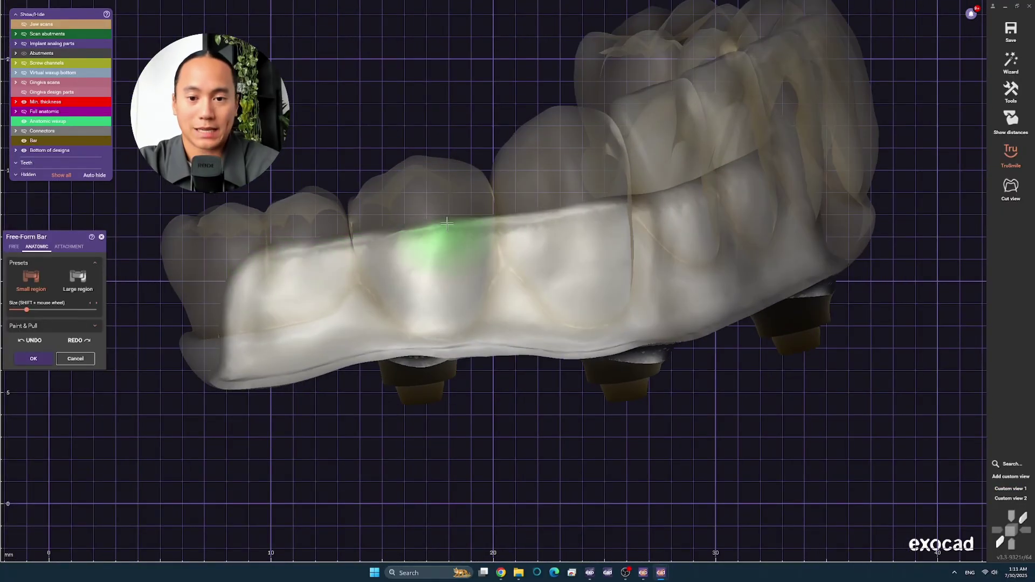
scroll(433, 232, "down", 3)
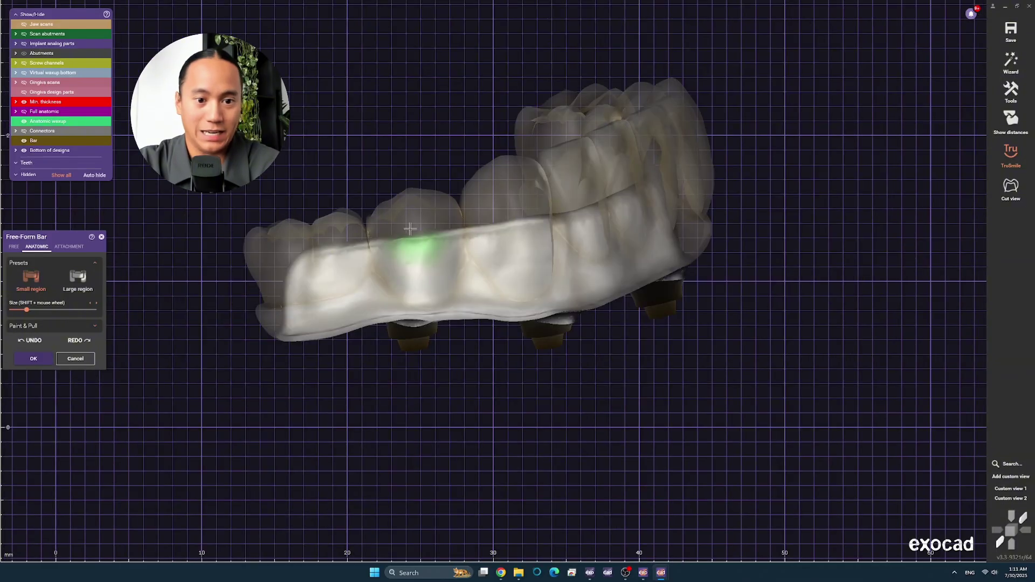
right_click_drag(426, 233, 416, 231)
scroll(415, 226, "up", 2)
scroll(415, 225, "up", 4)
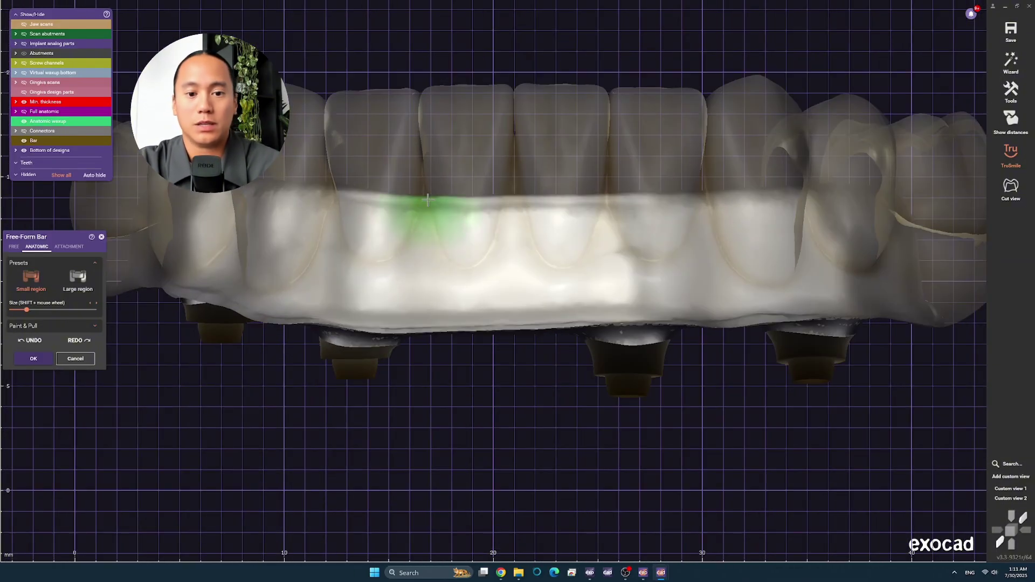
scroll(590, 238, "down", 3)
scroll(731, 212, "up", 4)
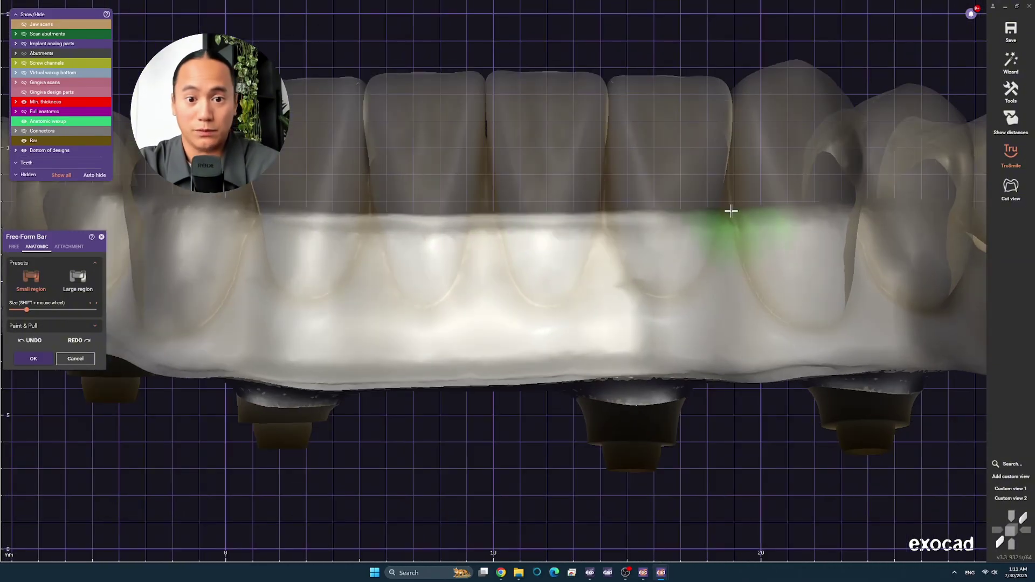
scroll(492, 219, "up", 1)
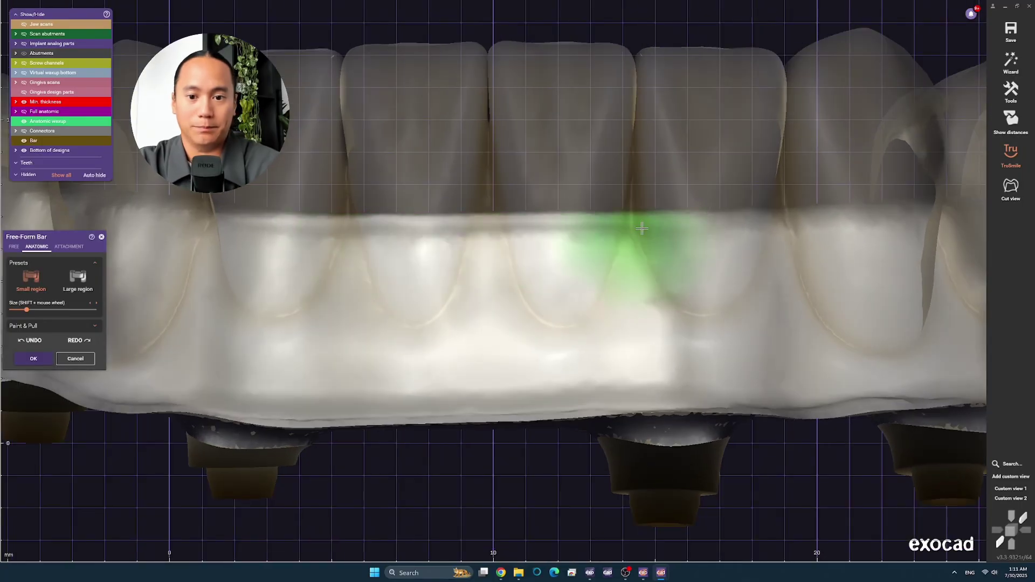
left_click(1010, 489)
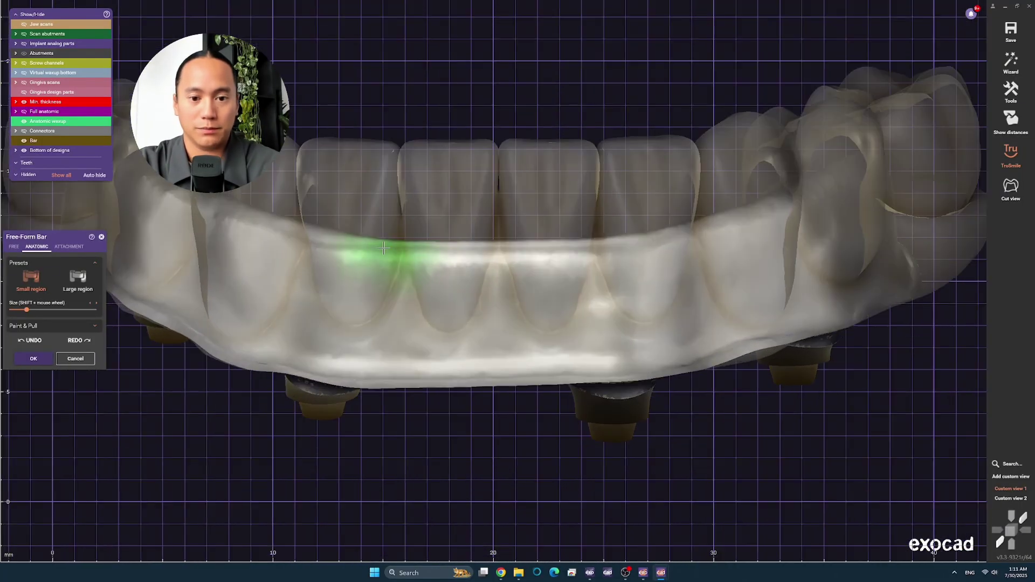
scroll(519, 257, "down", 3)
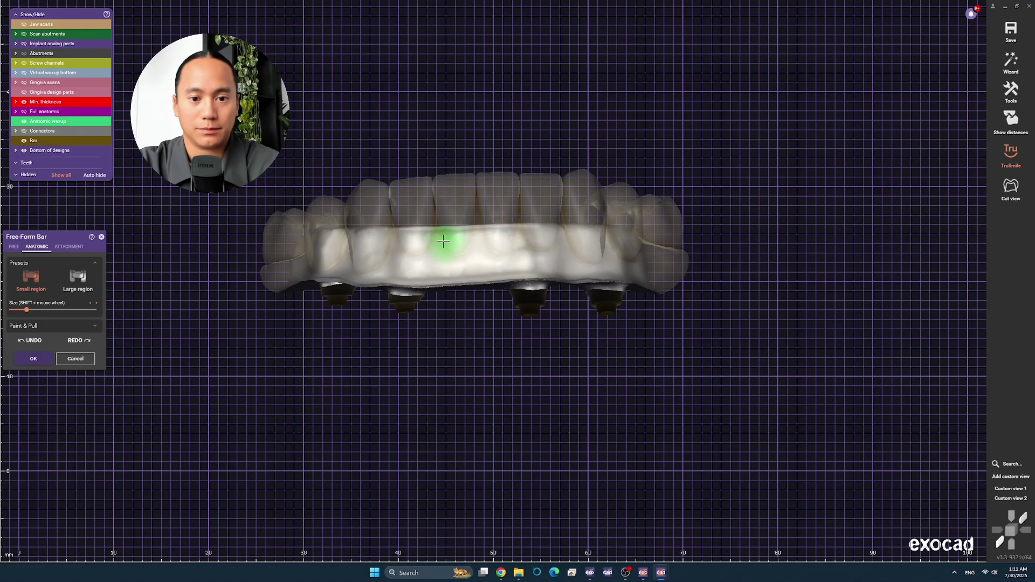
scroll(443, 242, "up", 3)
scroll(444, 242, "down", 2)
Step: Review the smoothed bar from several angles and apply the Free-Form Bar changes
right_click_drag(443, 242, 562, 231)
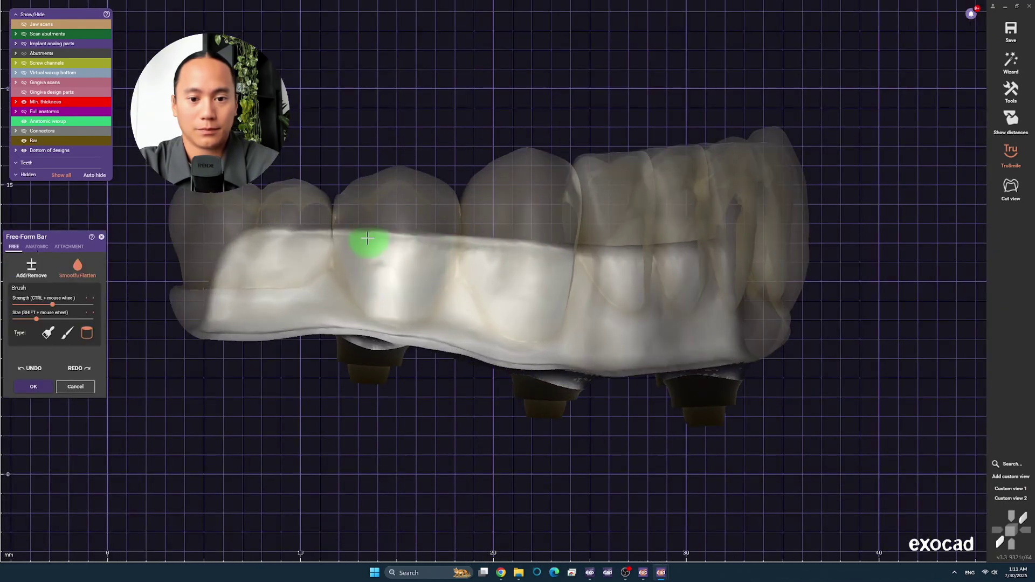
right_click_drag(370, 242, 416, 311)
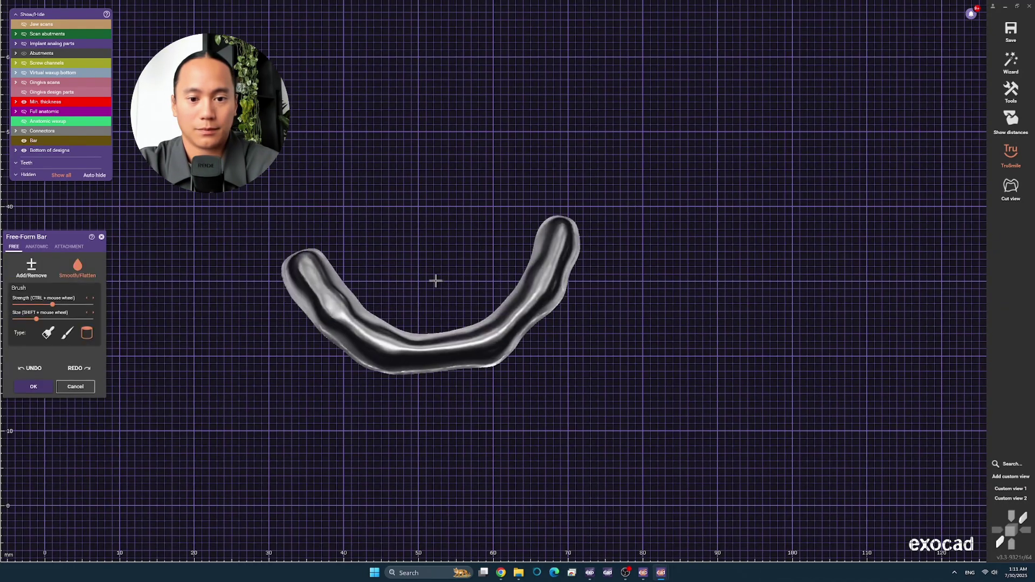
scroll(458, 240, "up", 1)
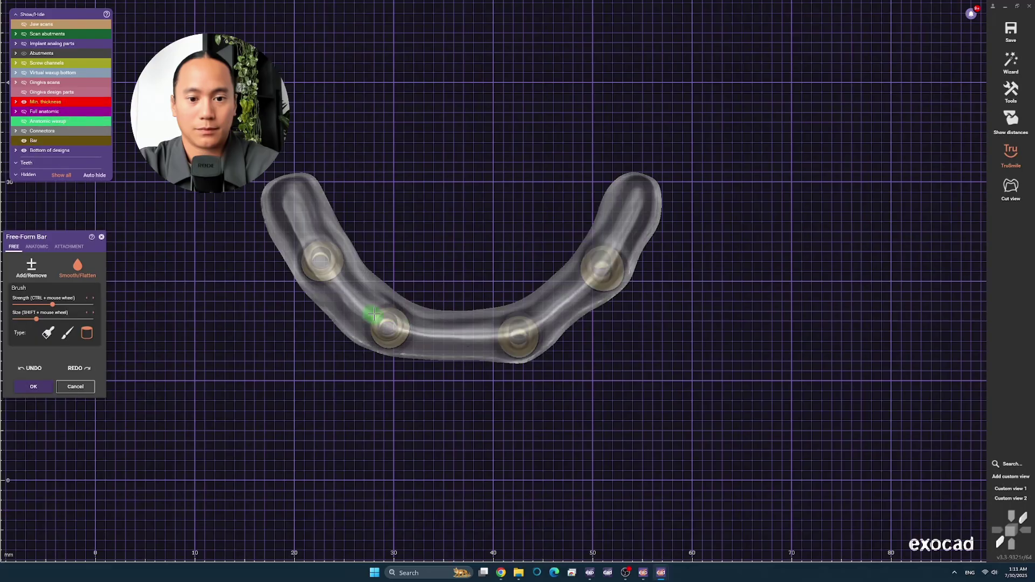
mouse_move(382, 319)
right_mouse_down()
mouse_move(411, 302)
mouse_move(520, 314)
right_mouse_up()
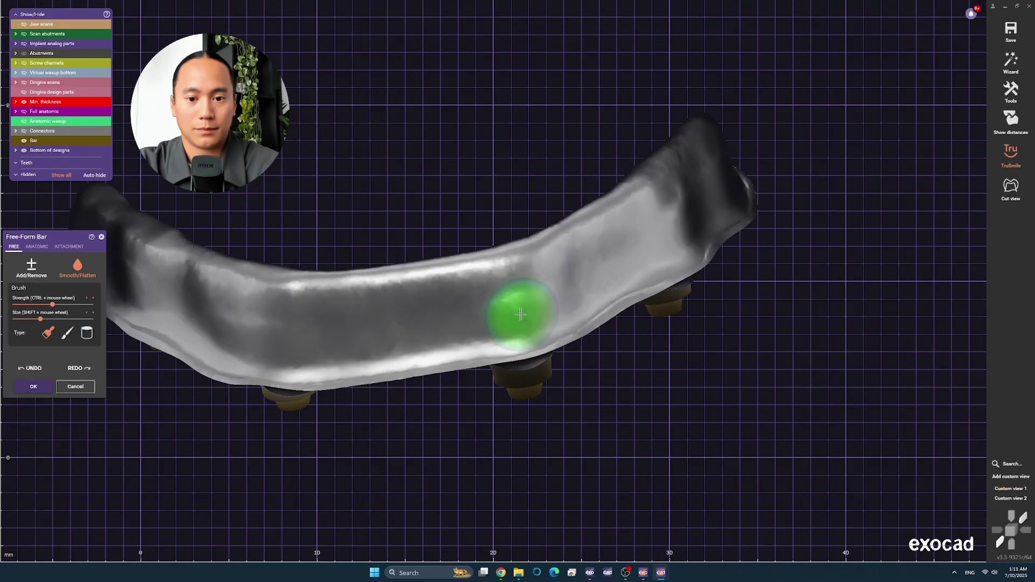
mouse_move(707, 191)
right_mouse_down()
mouse_move(397, 308)
mouse_move(362, 290)
right_mouse_up()
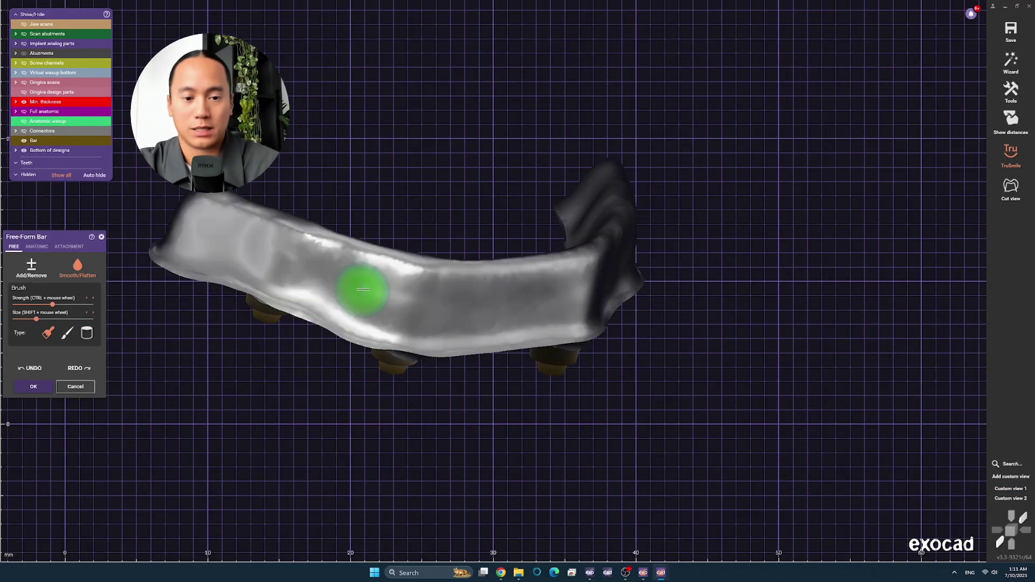
right_click_drag(239, 241, 566, 296)
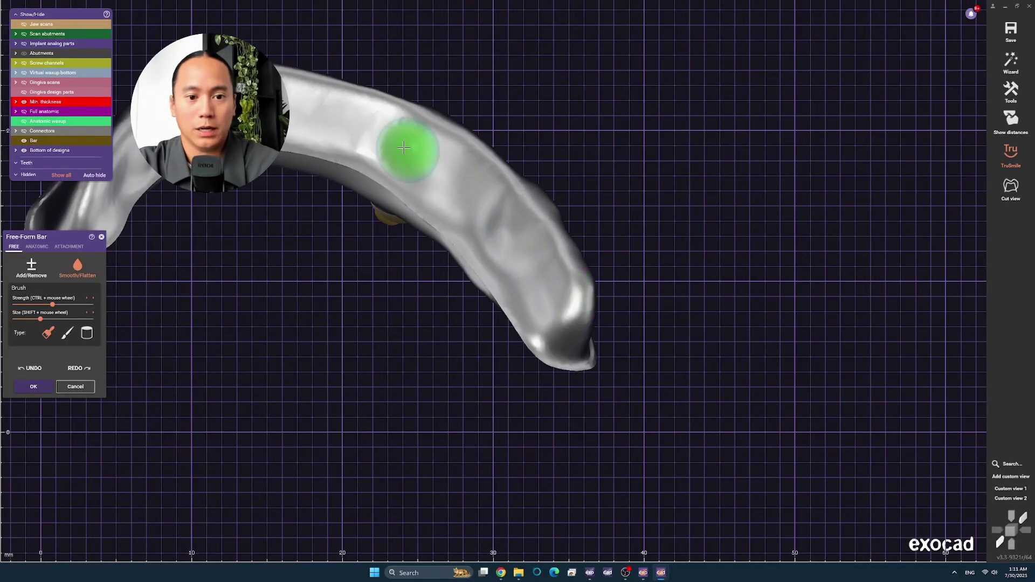
right_click_drag(244, 207, 462, 167)
right_click_drag(278, 282, 160, 416)
left_click(33, 386)
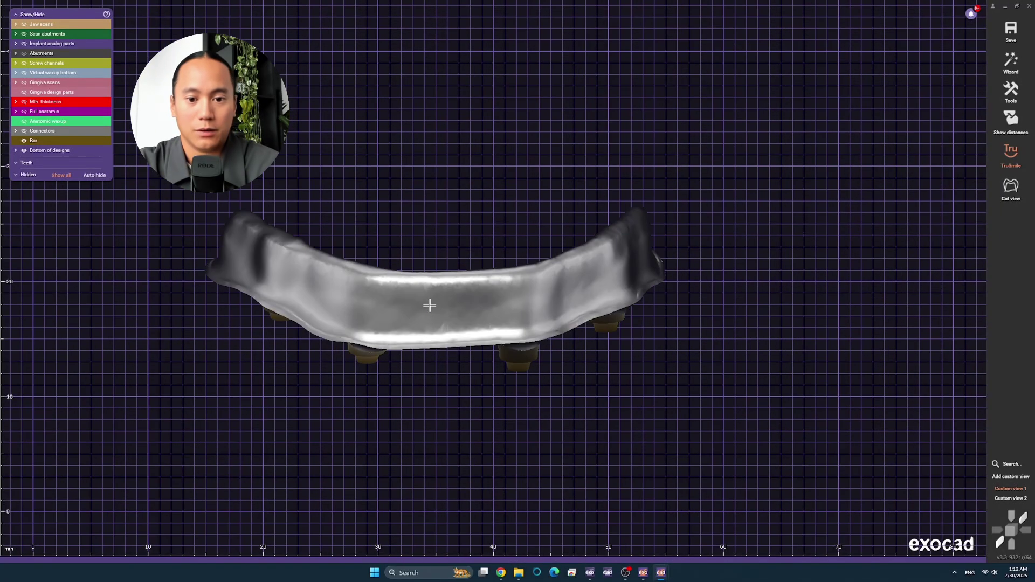
Step: Create the wax-up bottom after checking its Border and Advanced settings, then run Waxup Calculation
right_click(433, 324)
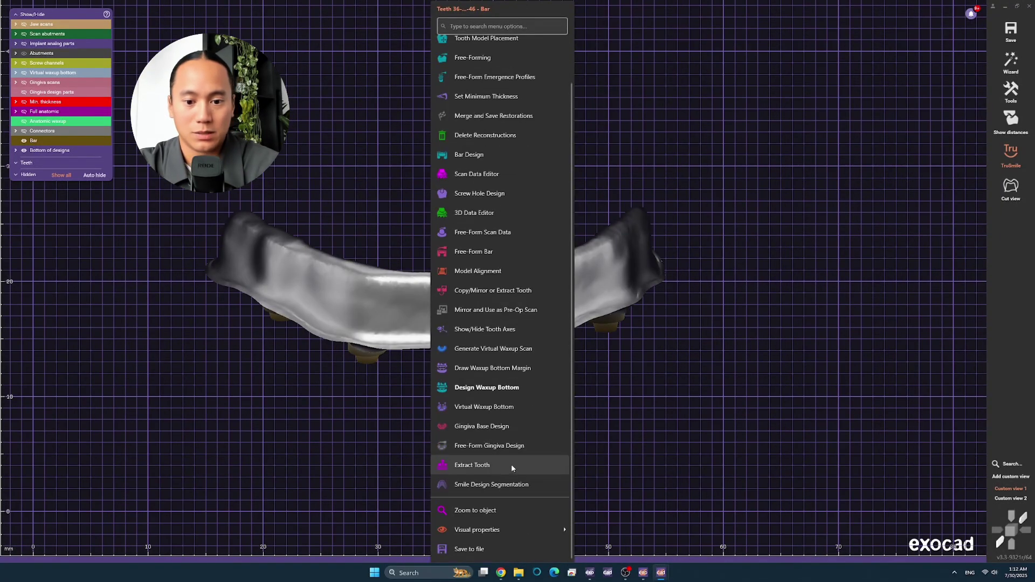
scroll(502, 347, "up", 3)
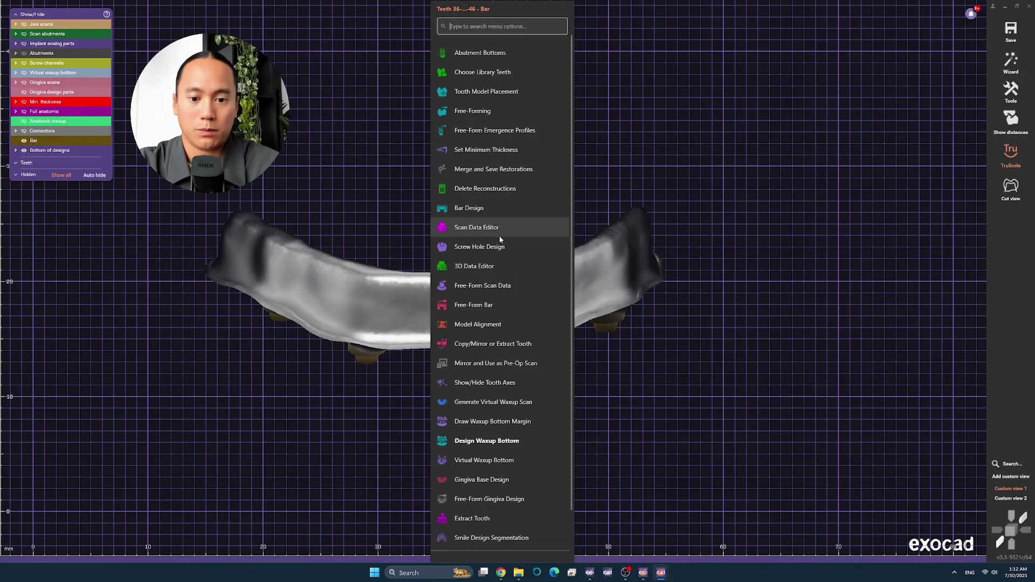
left_click(487, 441)
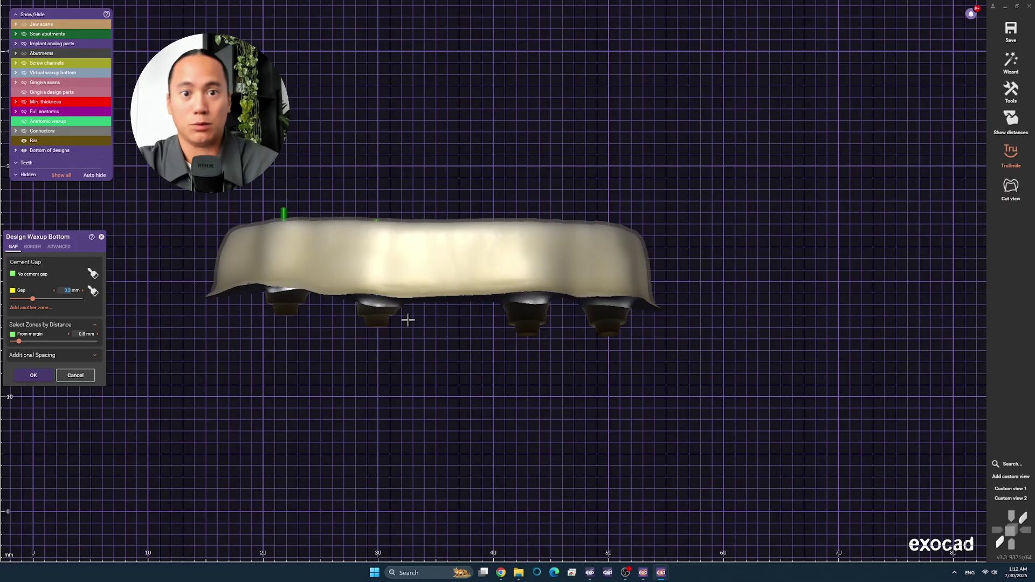
left_click(33, 246)
left_click(58, 247)
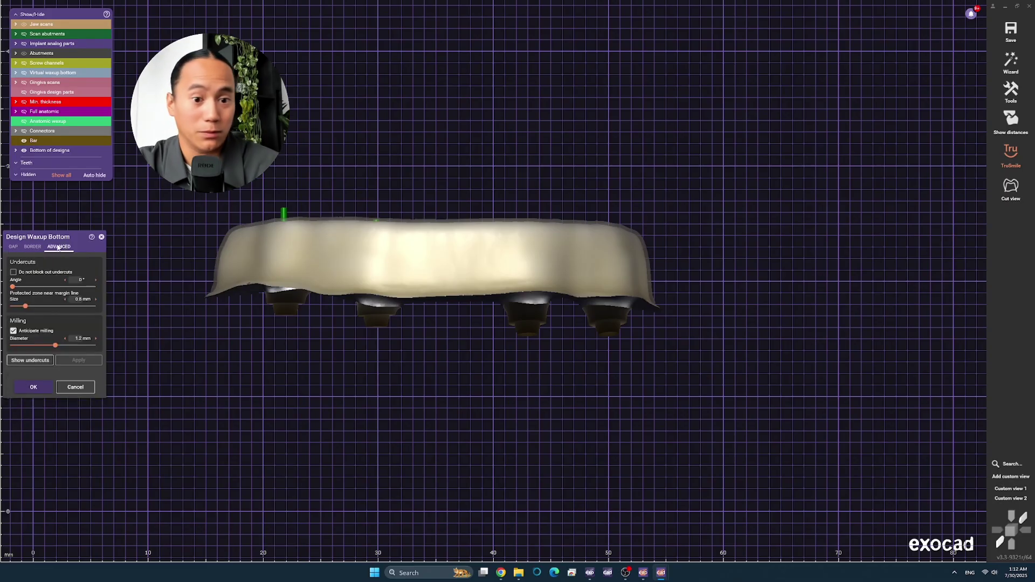
left_click(33, 387)
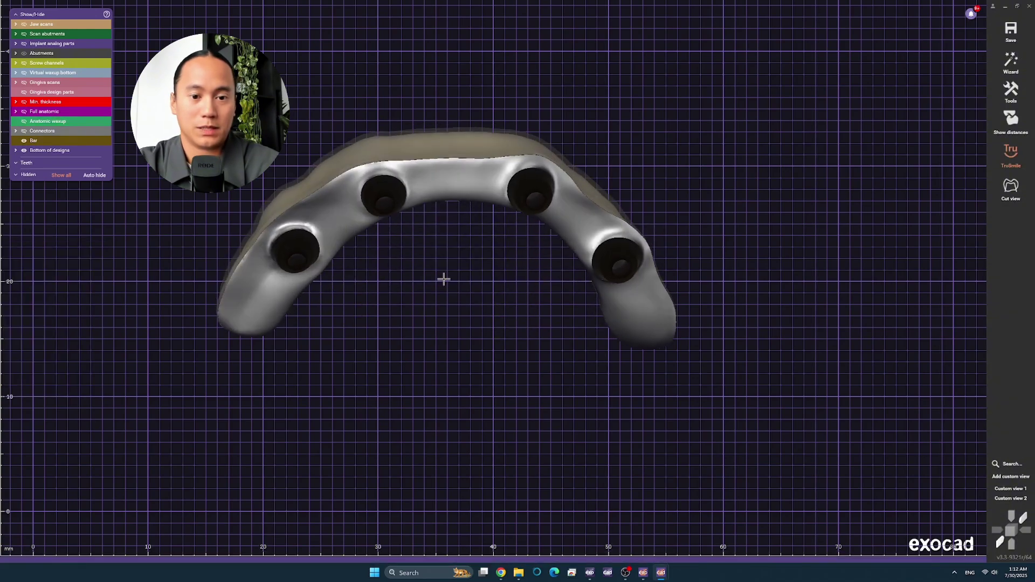
right_click(446, 261)
left_click(507, 229)
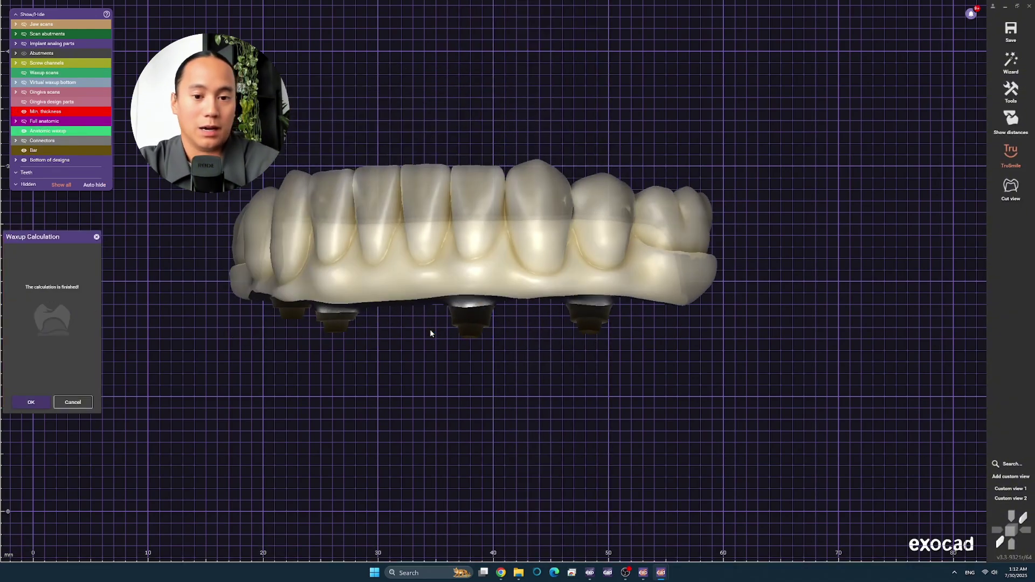
Step: Accept the wax-up calculation and begin free-forming the anatomic wax-up in a close frontal view
left_click(30, 402)
right_click(447, 290)
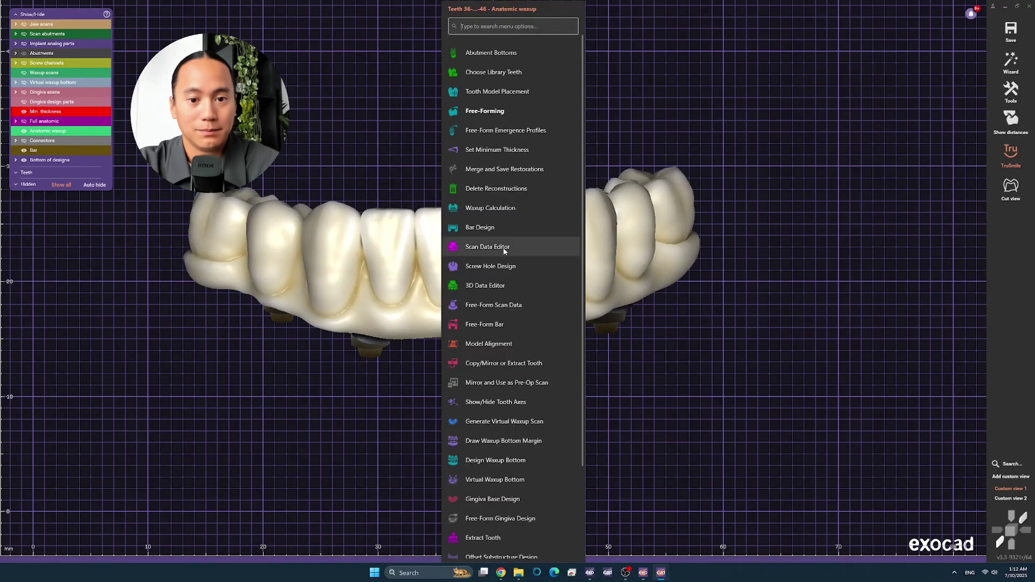
left_click(490, 111)
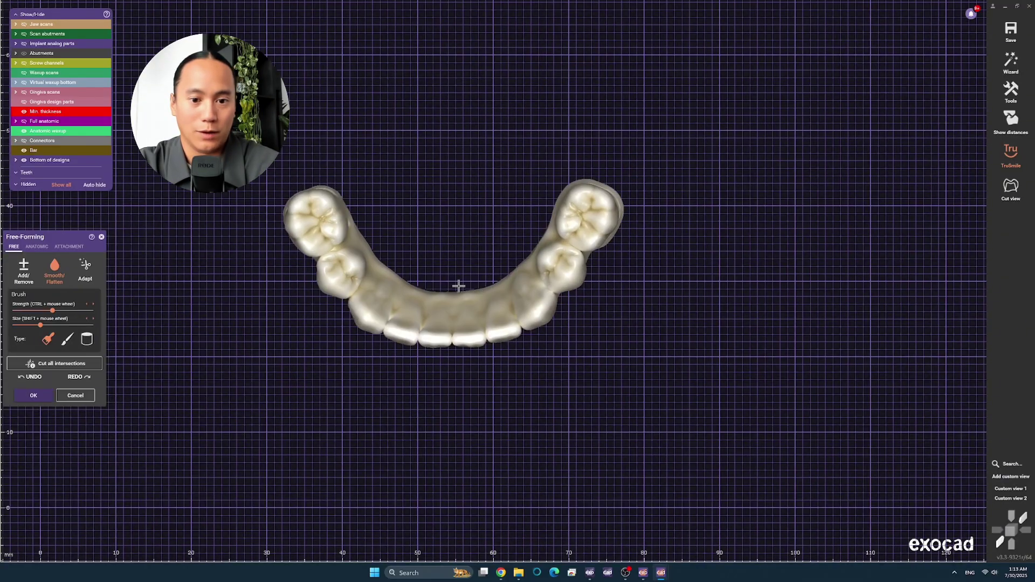
key("2")
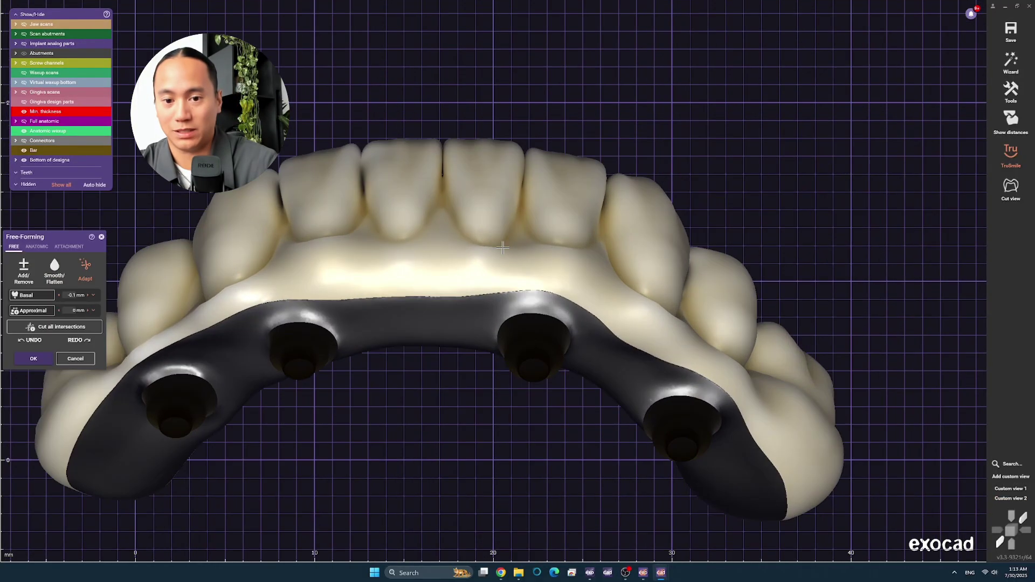
key("ctrl+Tab")
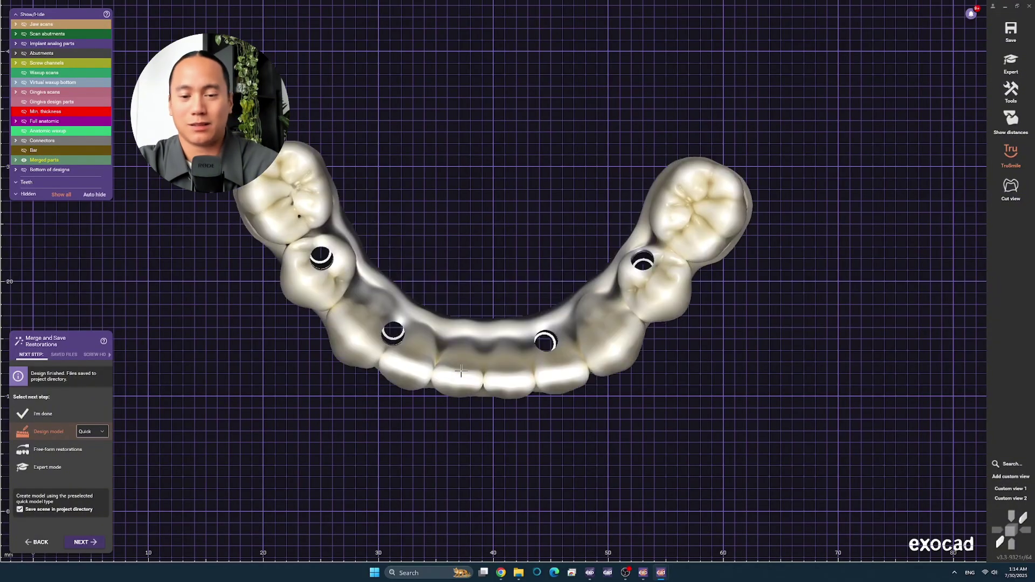
Step: Toggle the anatomic wax-up, then display the merged parts and screw channels through the restoration
left_click(1010, 489)
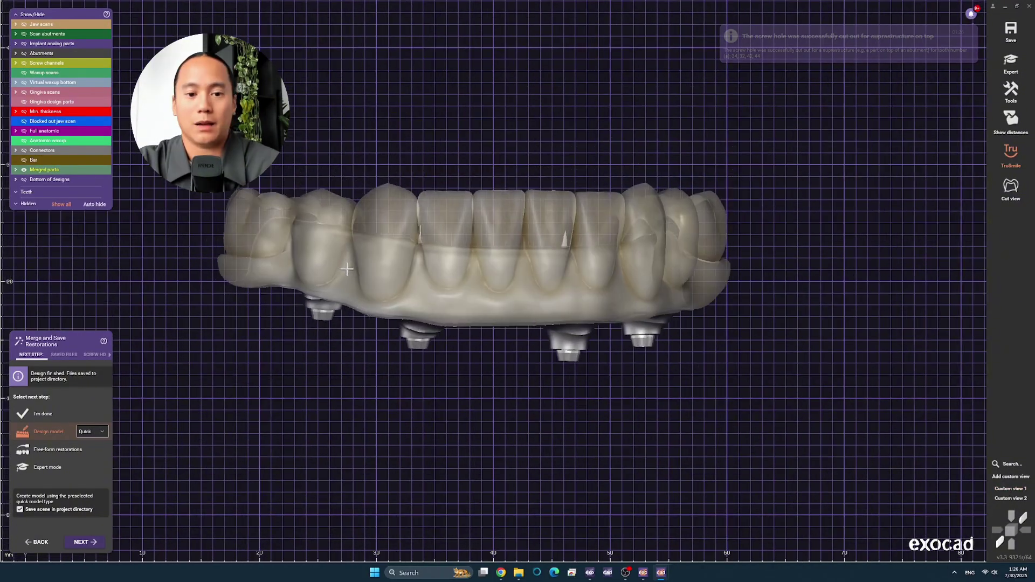
right_click_drag(347, 269, 483, 358)
scroll(502, 318, "up", 4)
right_click_drag(526, 278, 523, 221)
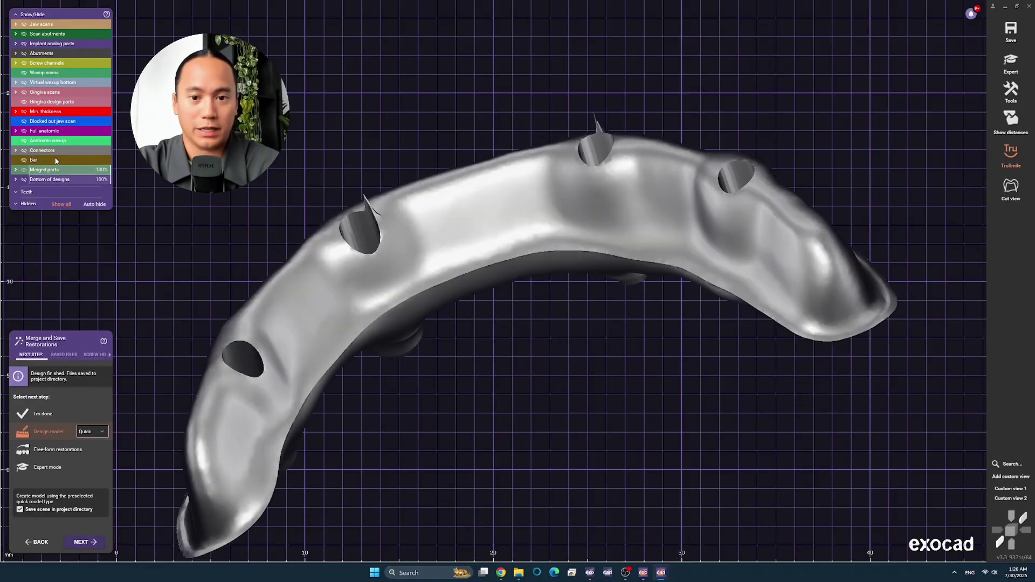
left_click(24, 143)
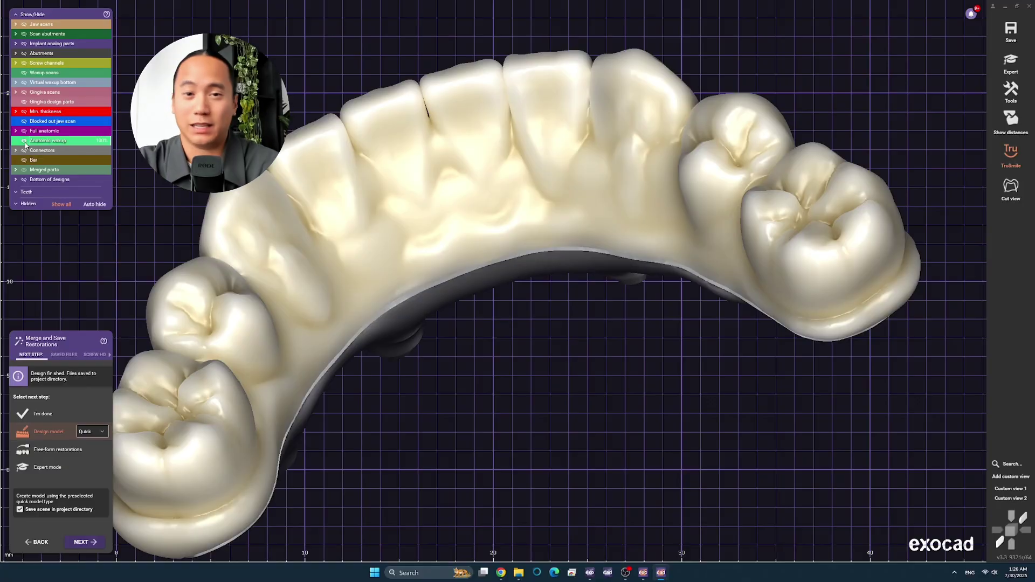
left_click(25, 143)
left_click(24, 169)
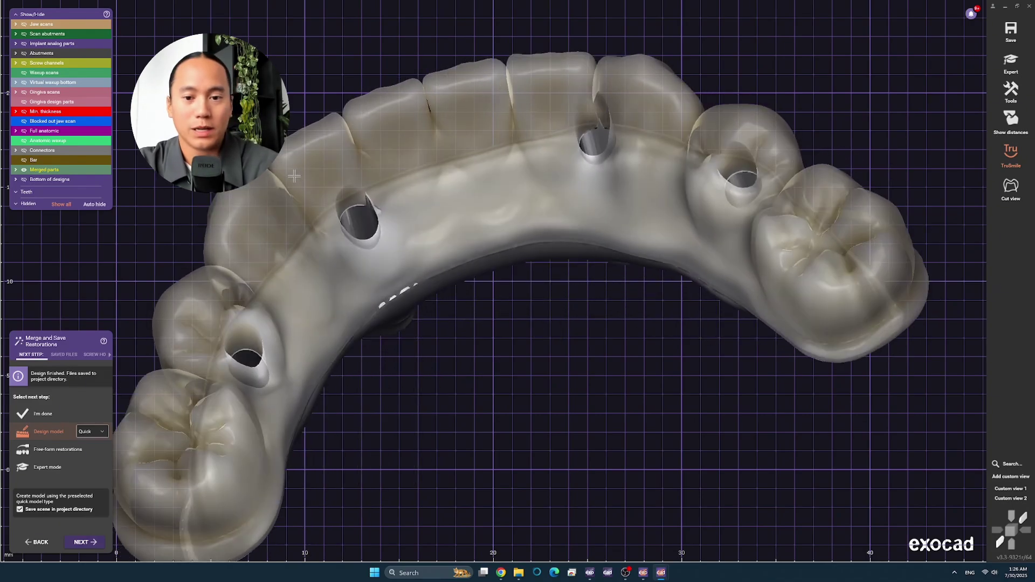
left_click(47, 62)
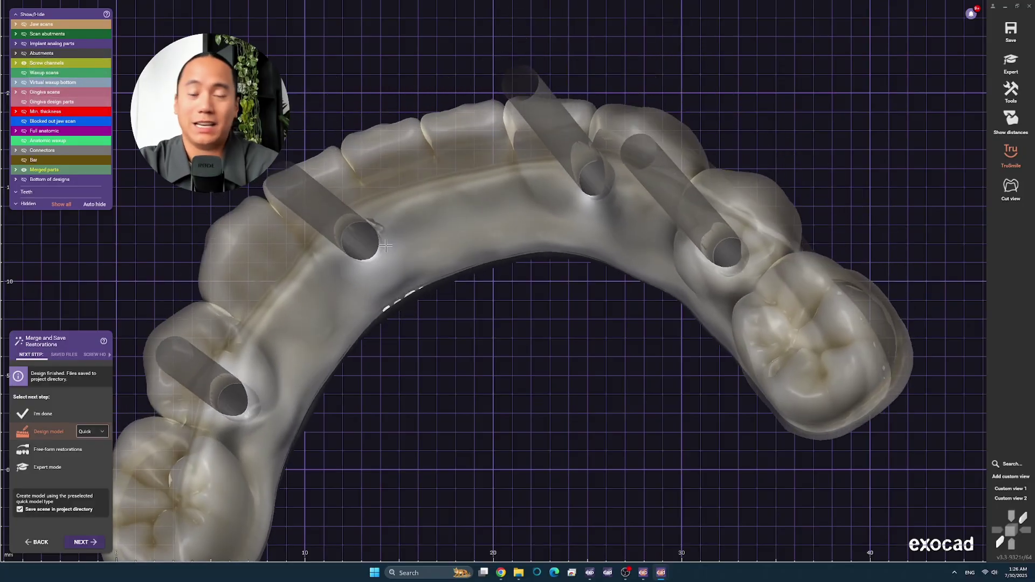